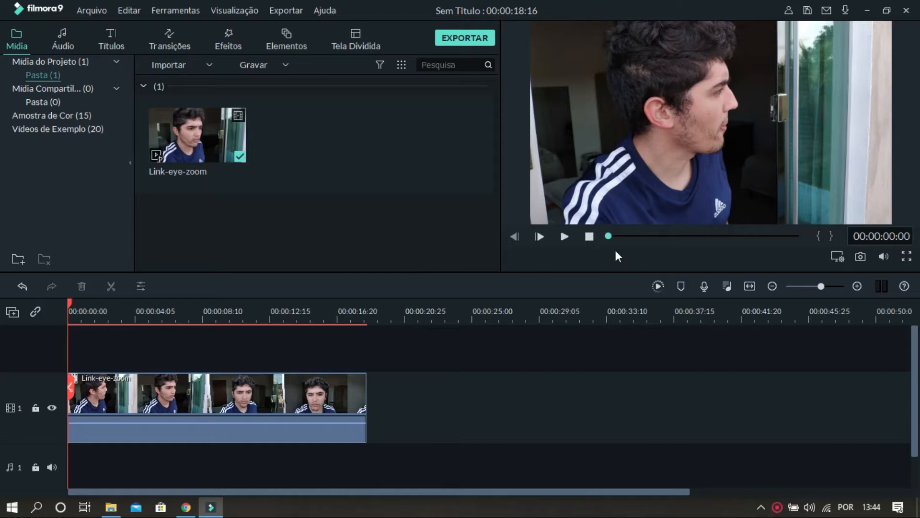
Play the Link-eye-zoom clip through and replay its ending from 00:00:12:02.
{"action": "left_click", "coordinate": [564, 237]}
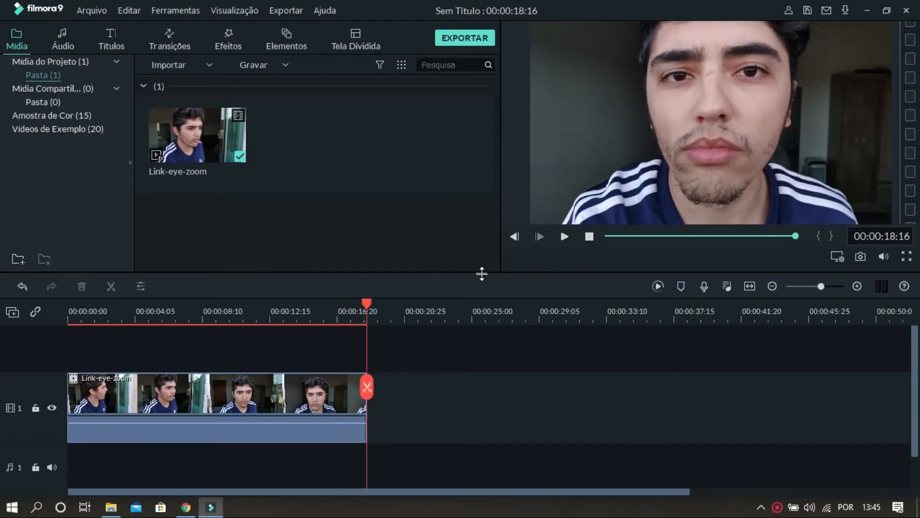
{"action": "left_click", "coordinate": [262, 318]}
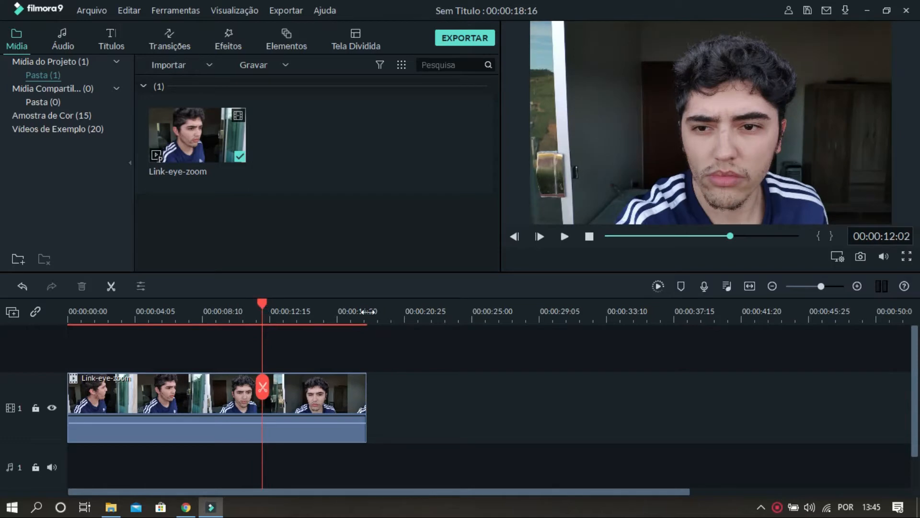
{"action": "key", "text": "space"}
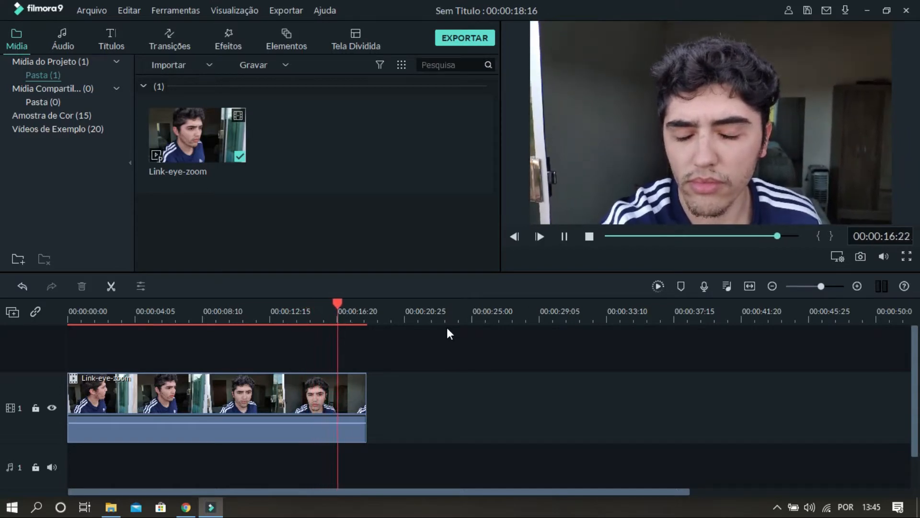
{"action": "key", "text": "space"}
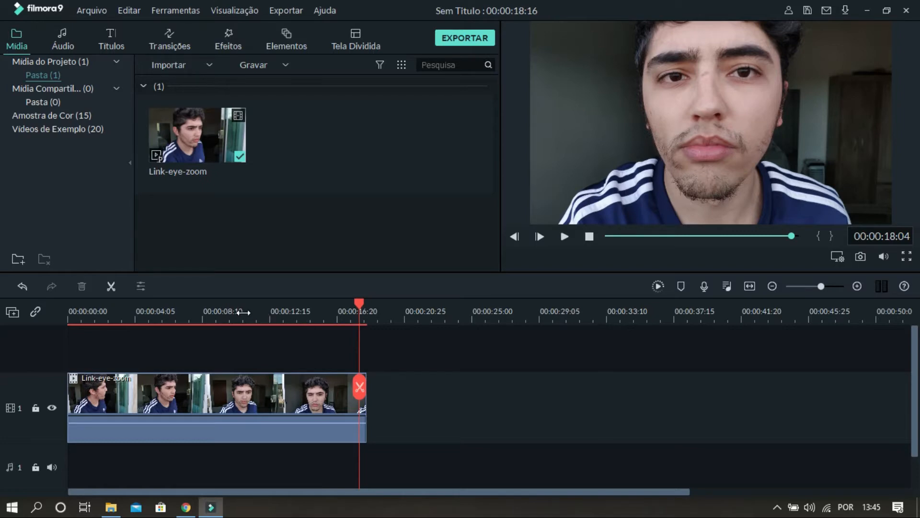
Split the Link-eye-zoom clip at 00:00:14:29 and again at 00:00:17:09 to isolate the approach to the camera.
{"action": "left_click_drag", "start_coordinate": [255, 313], "coordinate": [425, 310]}
{"action": "left_click_drag", "start_coordinate": [402, 492], "coordinate": [325, 493]}
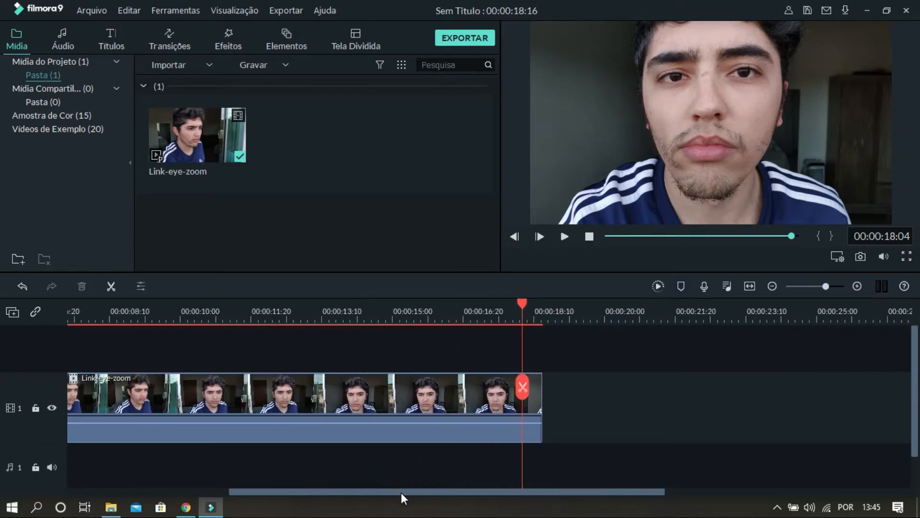
{"action": "left_click_drag", "start_coordinate": [402, 492], "coordinate": [212, 503]}
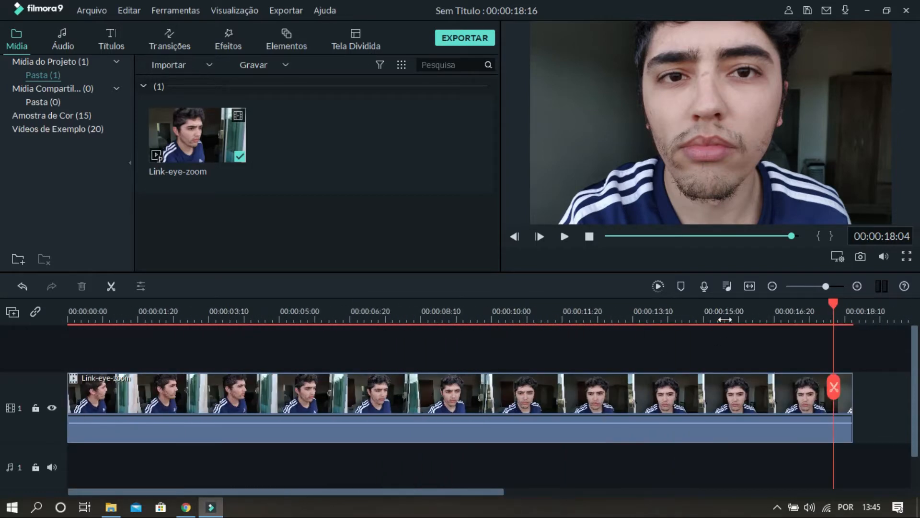
{"action": "left_click", "coordinate": [725, 320]}
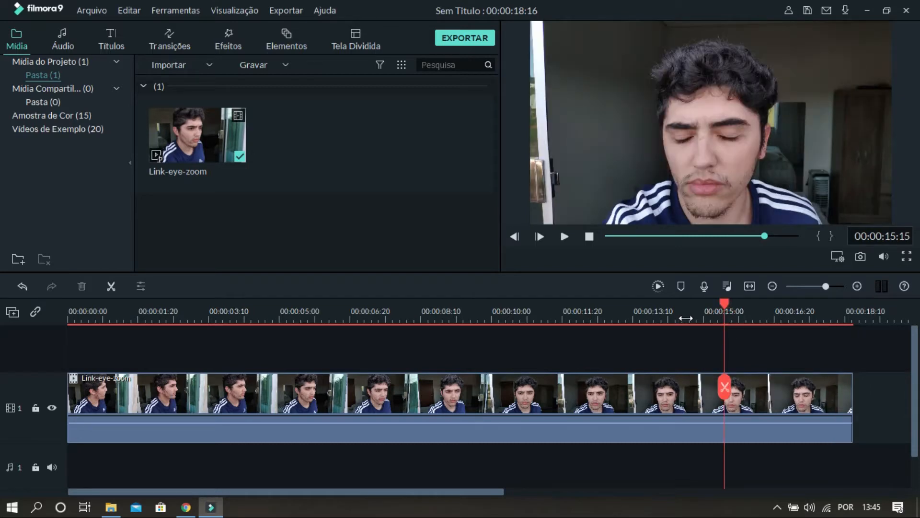
{"action": "left_click_drag", "start_coordinate": [725, 319], "coordinate": [696, 307]}
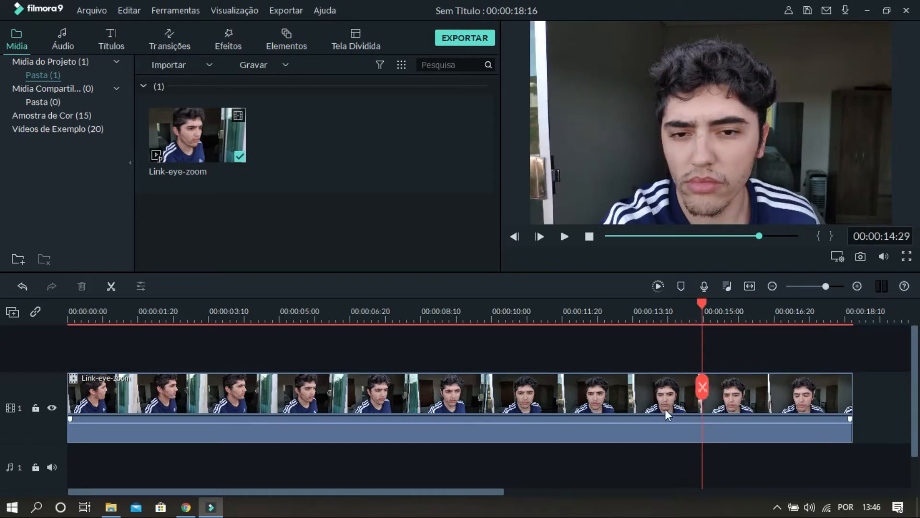
{"action": "left_click", "coordinate": [652, 405]}
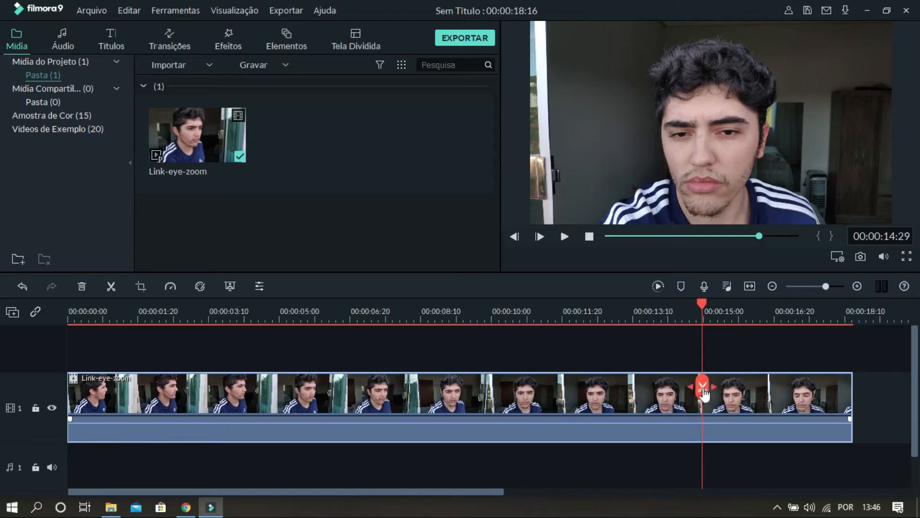
{"action": "left_click", "coordinate": [702, 387]}
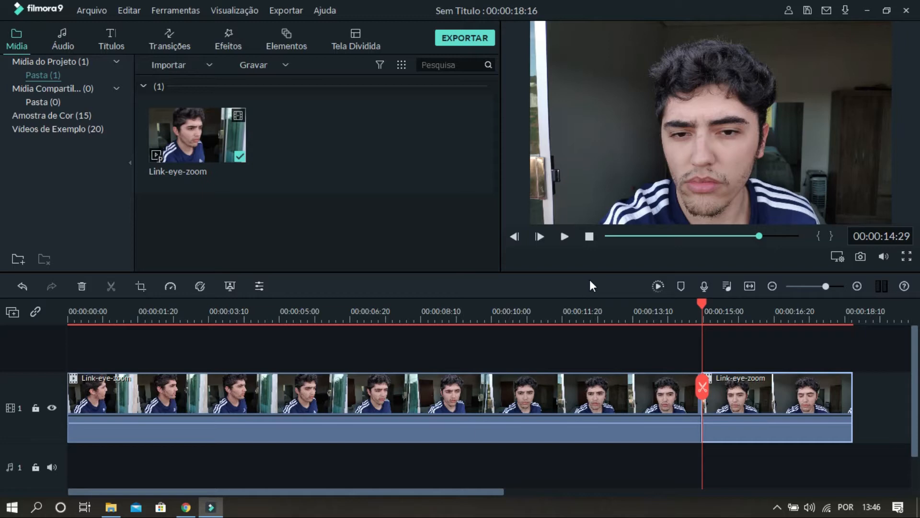
{"action": "key", "text": "space"}
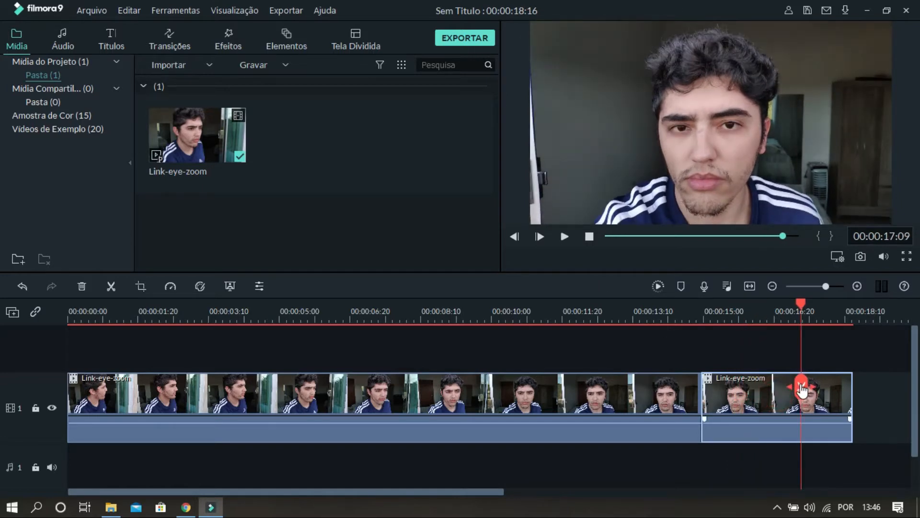
{"action": "left_click", "coordinate": [801, 387]}
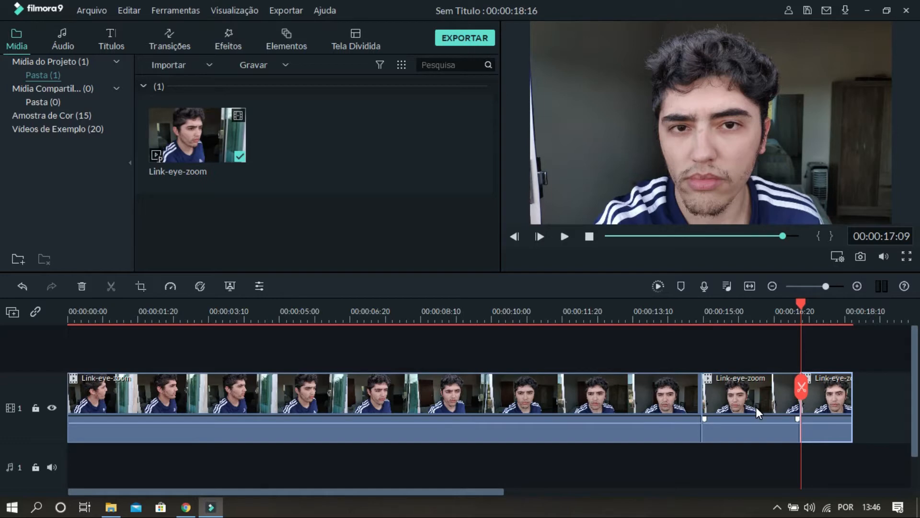
Speed up the middle segment between the two cuts to the fast 8x preset.
{"action": "left_click", "coordinate": [758, 393]}
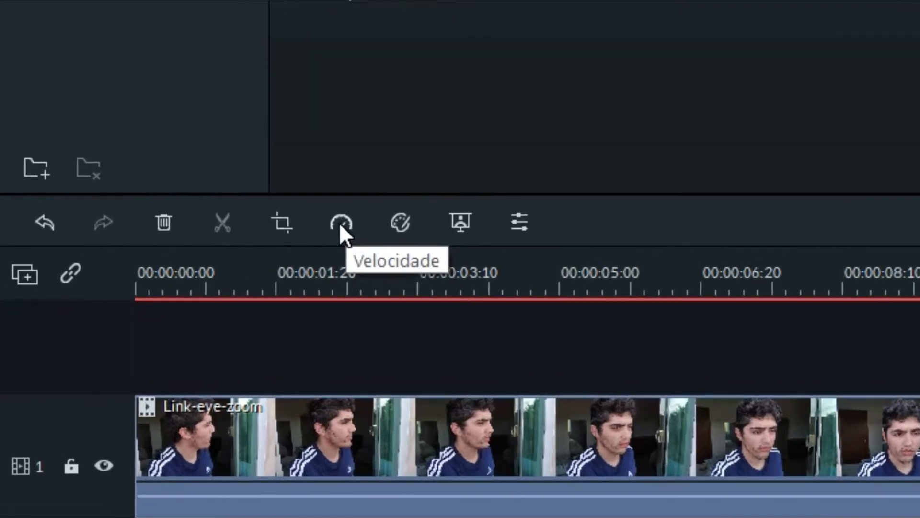
{"action": "left_click", "coordinate": [230, 265]}
{"action": "mouse_move", "coordinate": [494, 326]}
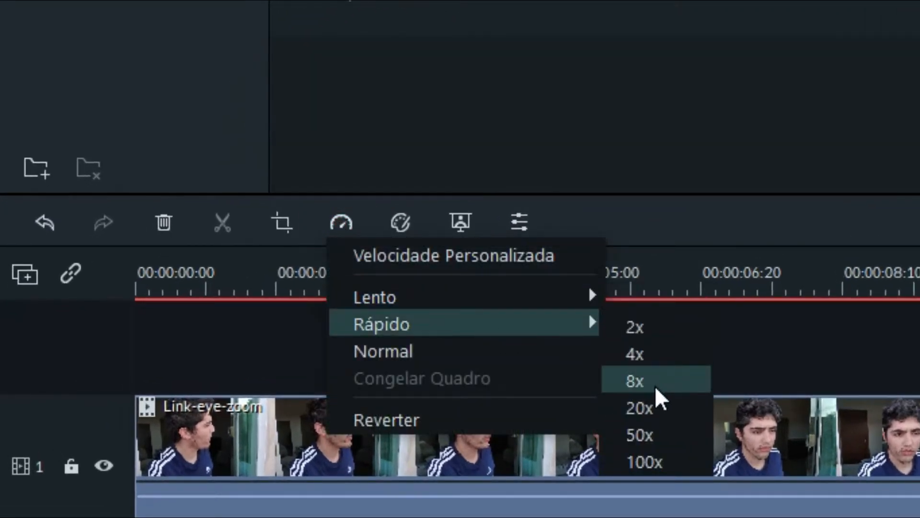
{"action": "left_click", "coordinate": [639, 381]}
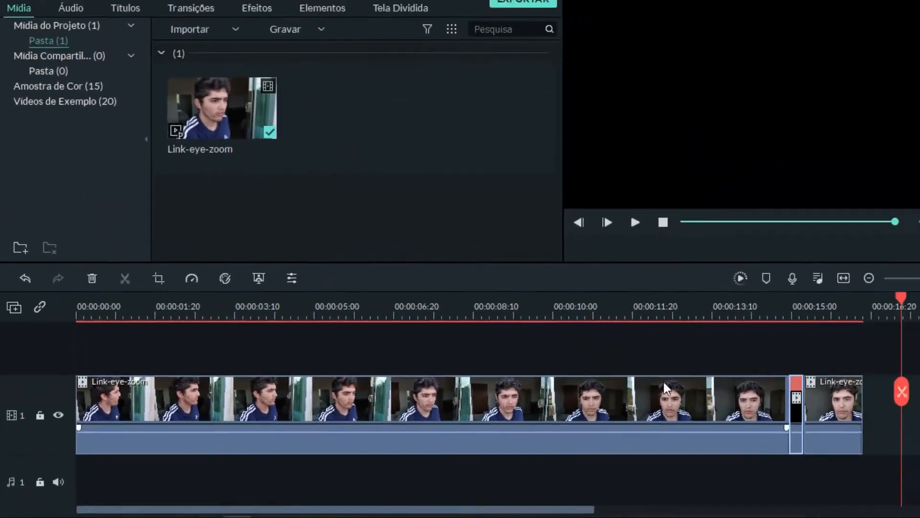
Play the edit back from 00:00:12:08 and examine the last segment's start and end frames.
{"action": "left_click", "coordinate": [653, 315]}
{"action": "left_click", "coordinate": [588, 316]}
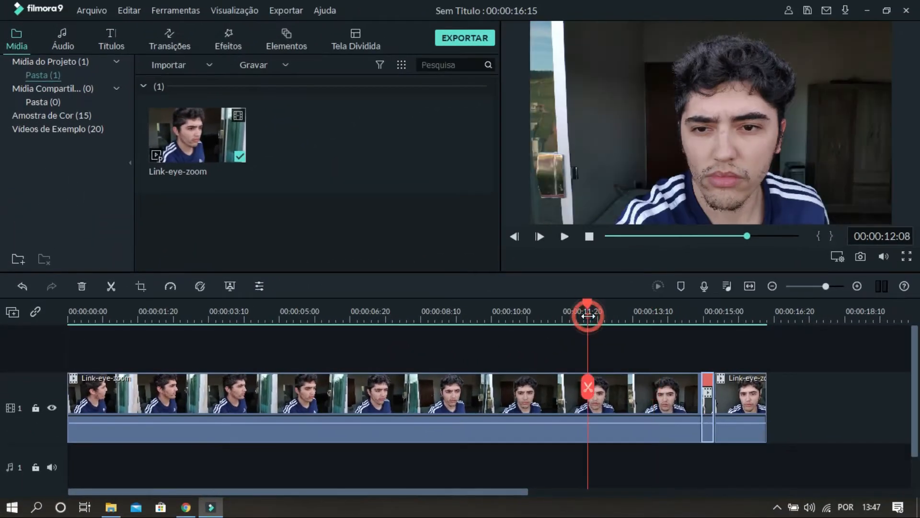
{"action": "left_click", "coordinate": [566, 237]}
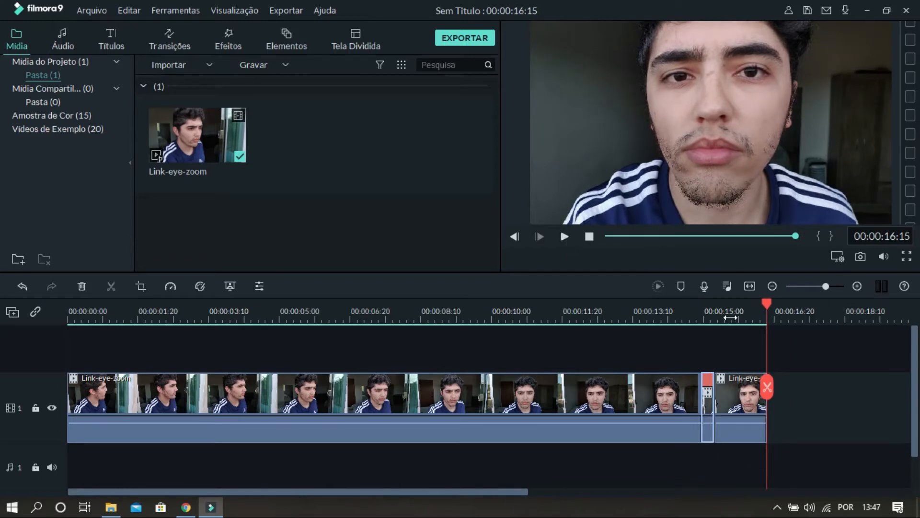
{"action": "left_click_drag", "start_coordinate": [729, 317], "coordinate": [769, 316]}
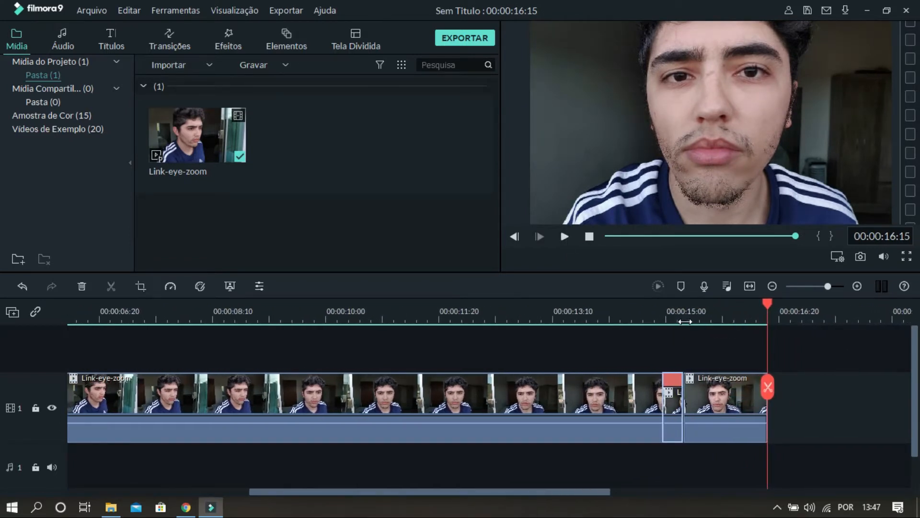
{"action": "left_click", "coordinate": [686, 320]}
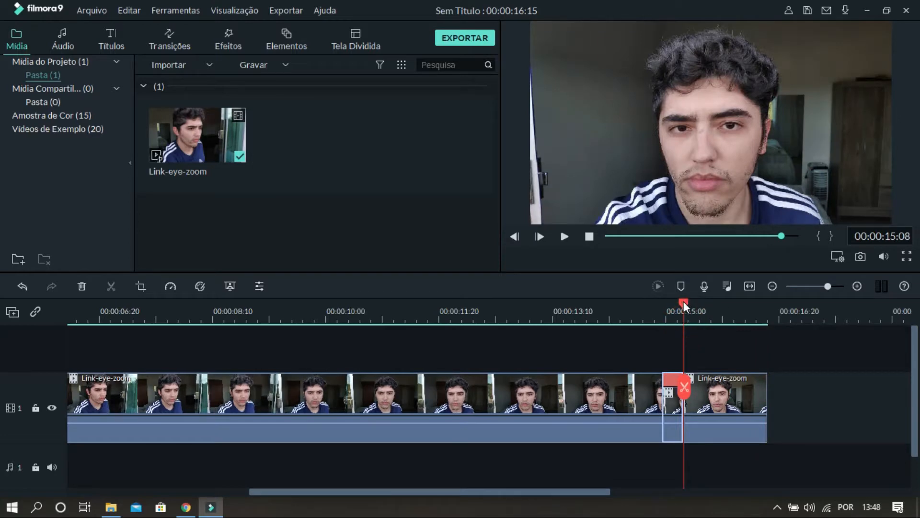
{"action": "left_click", "coordinate": [766, 315]}
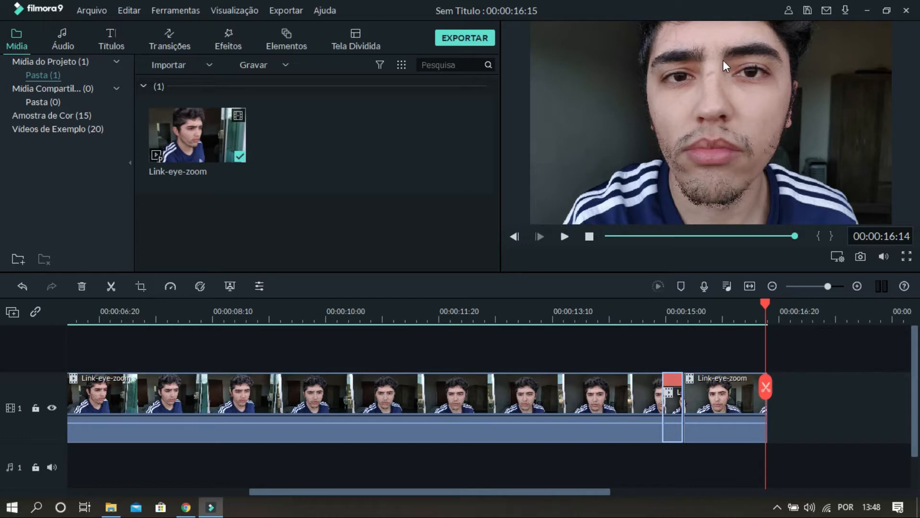
Speed up the last segment of the clip to the fast 2x preset.
{"action": "left_click", "coordinate": [725, 393]}
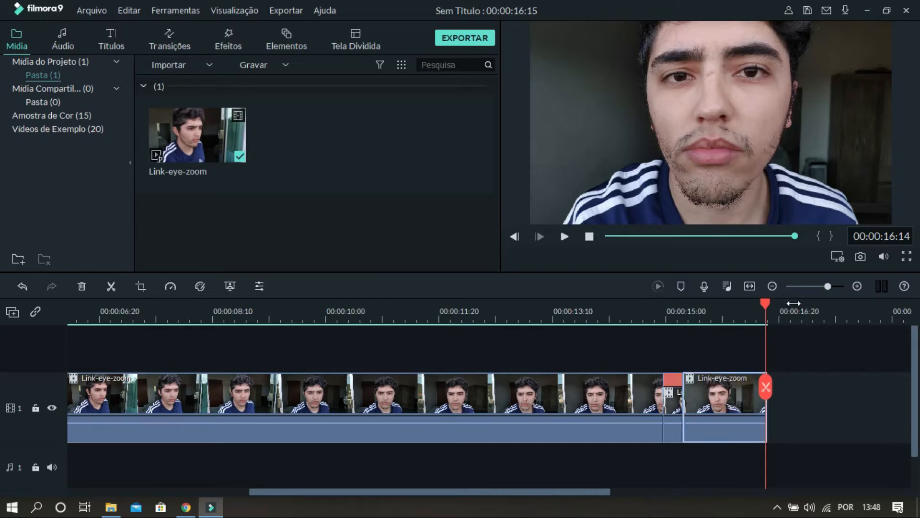
{"action": "left_click_drag", "start_coordinate": [764, 303], "coordinate": [755, 303]}
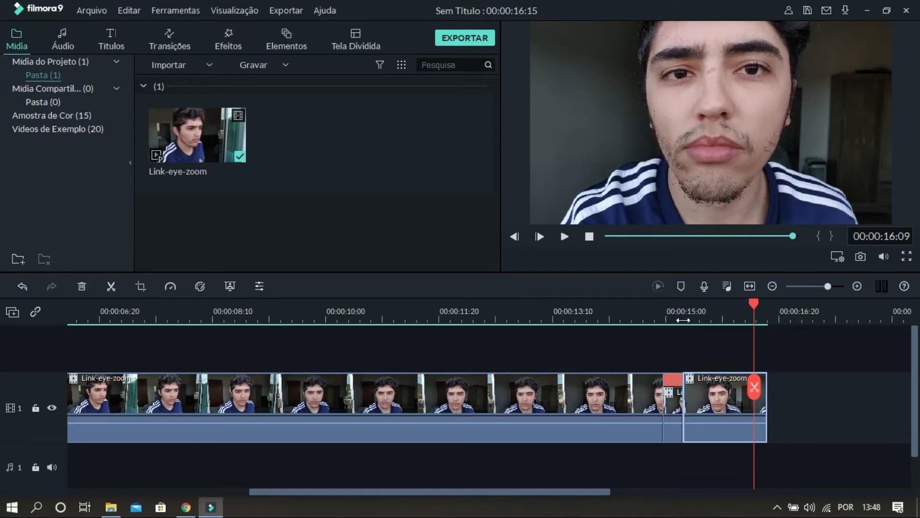
{"action": "left_click_drag", "start_coordinate": [683, 320], "coordinate": [692, 309]}
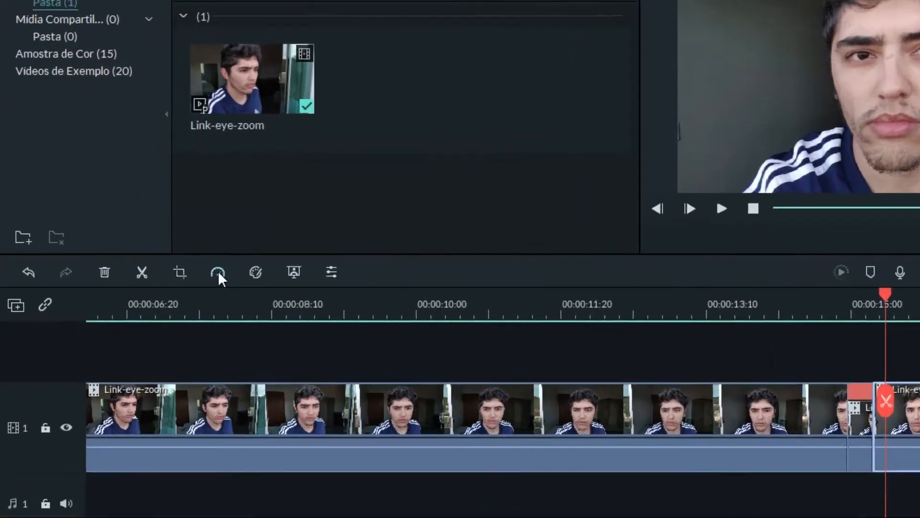
{"action": "left_click", "coordinate": [171, 286]}
{"action": "mouse_move", "coordinate": [217, 327]}
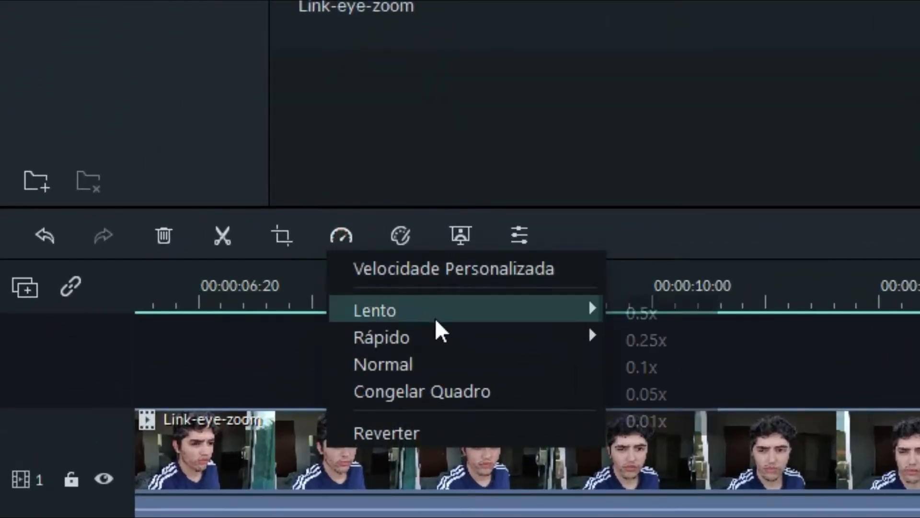
{"action": "mouse_move", "coordinate": [458, 339]}
{"action": "left_click", "coordinate": [645, 349]}
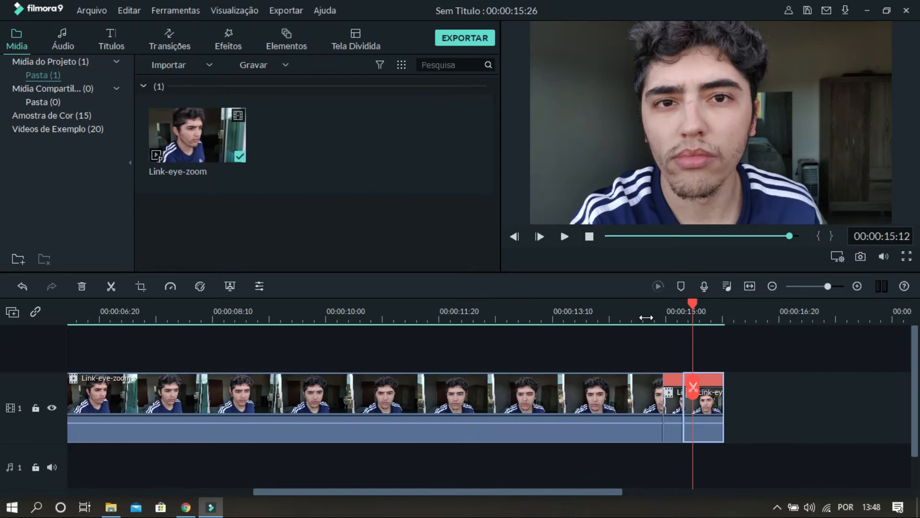
Play the two sped-up segments back from 00:00:14:21 to check their pacing.
{"action": "left_click", "coordinate": [646, 318]}
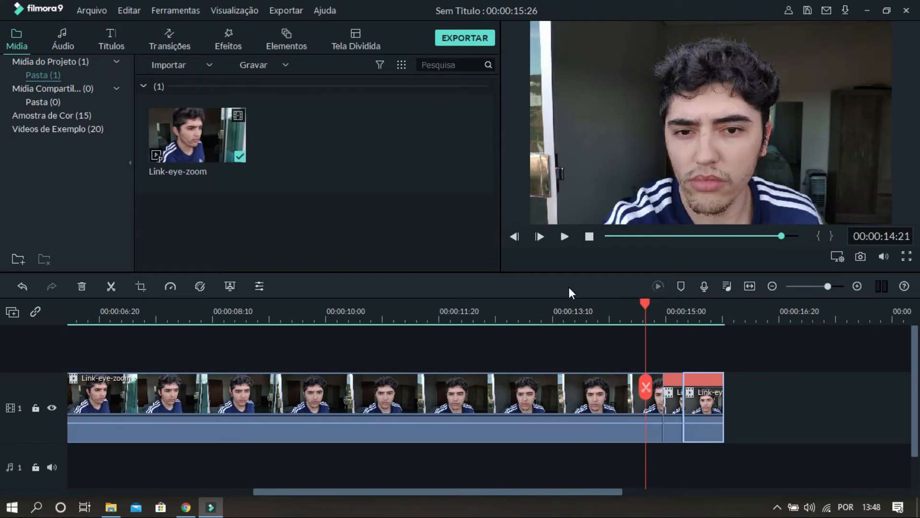
{"action": "key", "text": "space"}
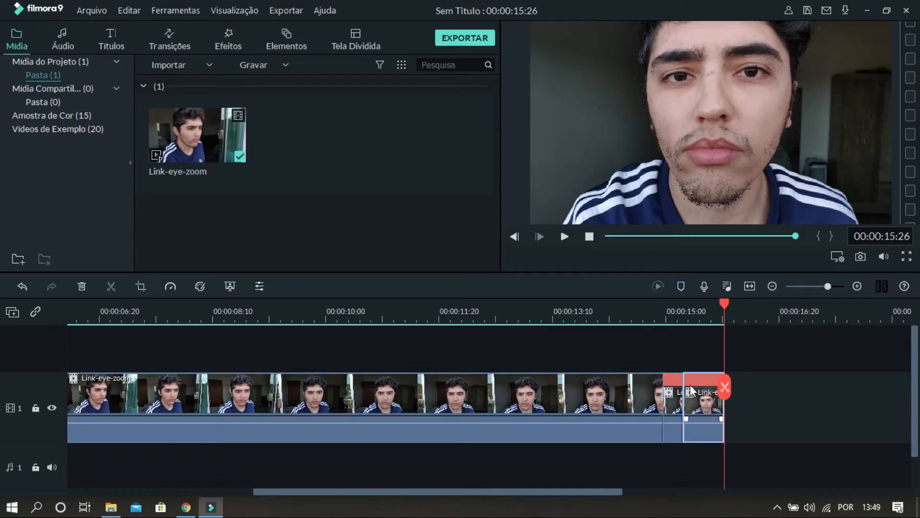
{"action": "left_click_drag", "start_coordinate": [698, 318], "coordinate": [703, 317]}
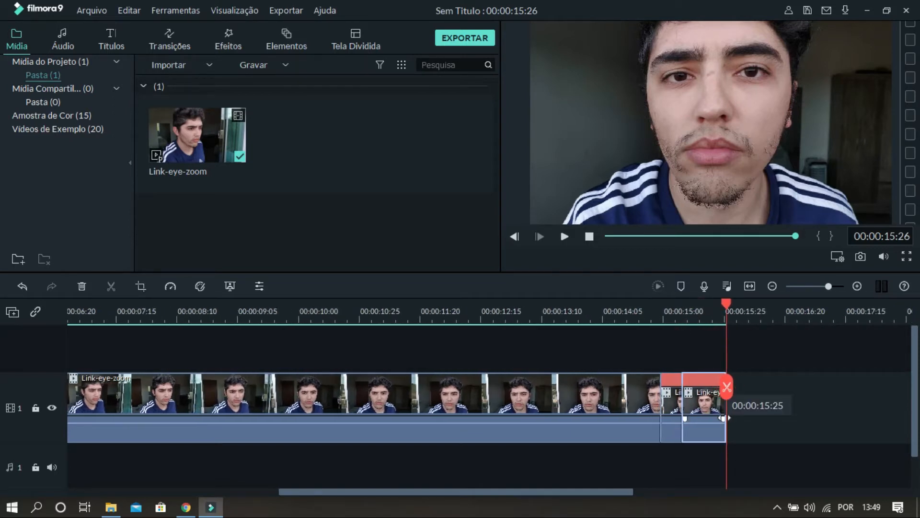
Apply a pan-and-zoom to the last segment, with the end frame moved over the eye in the picture's upper-right corner.
{"action": "right_click", "coordinate": [707, 401]}
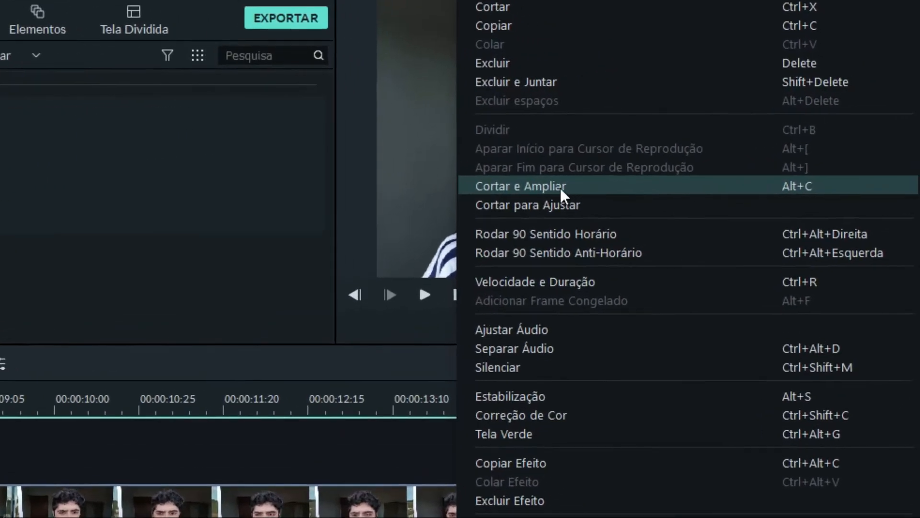
{"action": "left_click", "coordinate": [556, 187]}
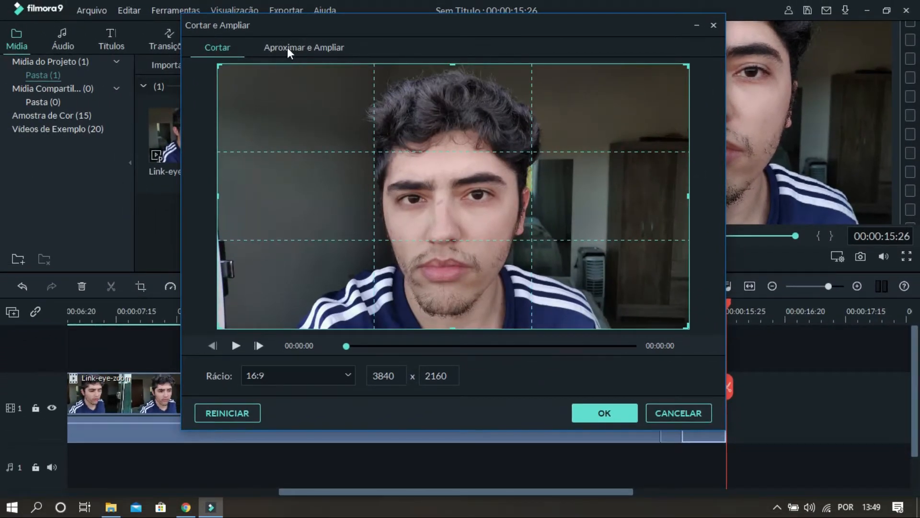
{"action": "left_click", "coordinate": [298, 48]}
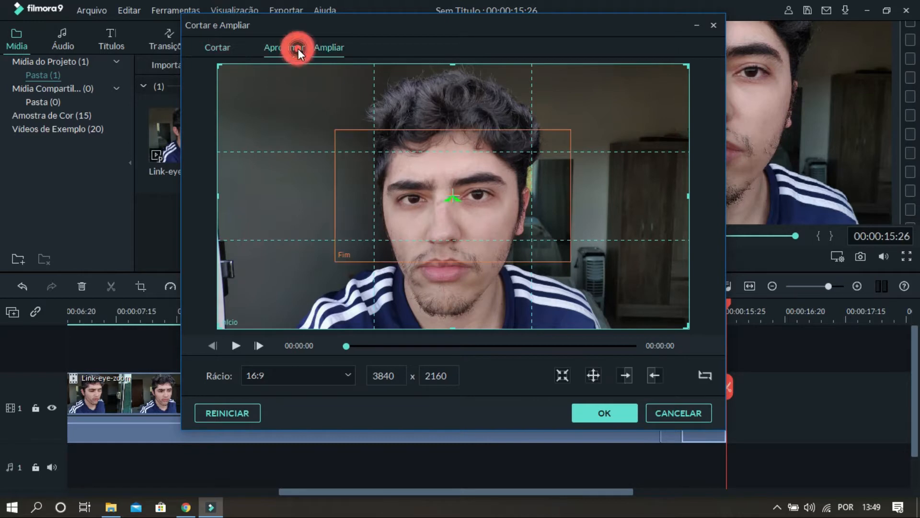
{"action": "left_click_drag", "start_coordinate": [347, 347], "coordinate": [636, 352]}
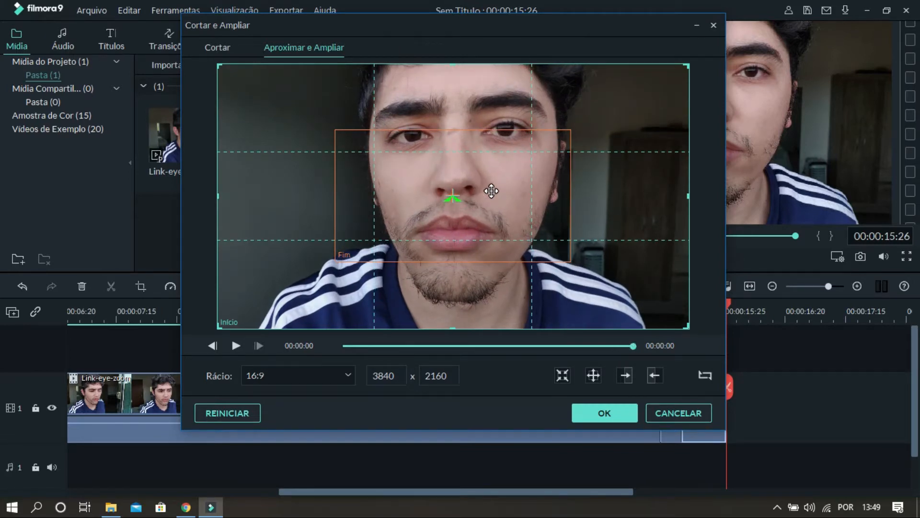
{"action": "left_click", "coordinate": [489, 190]}
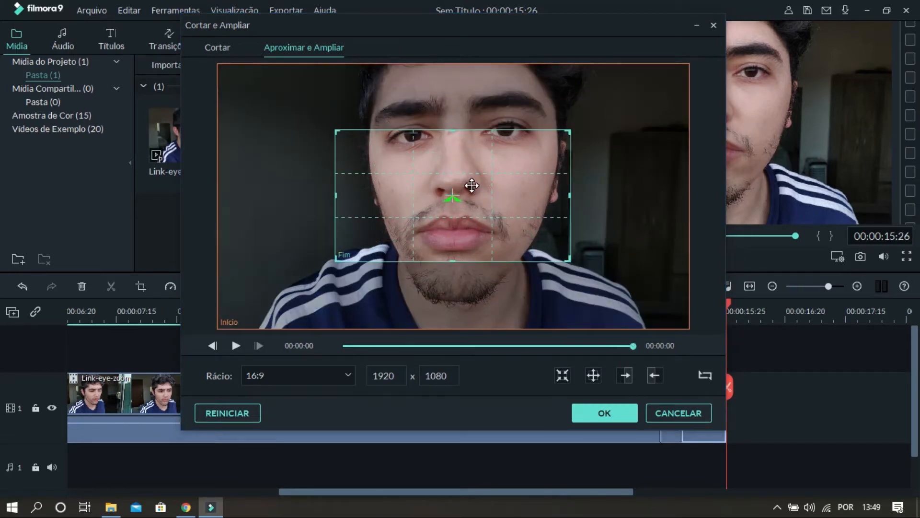
{"action": "left_click_drag", "start_coordinate": [470, 184], "coordinate": [622, 80]}
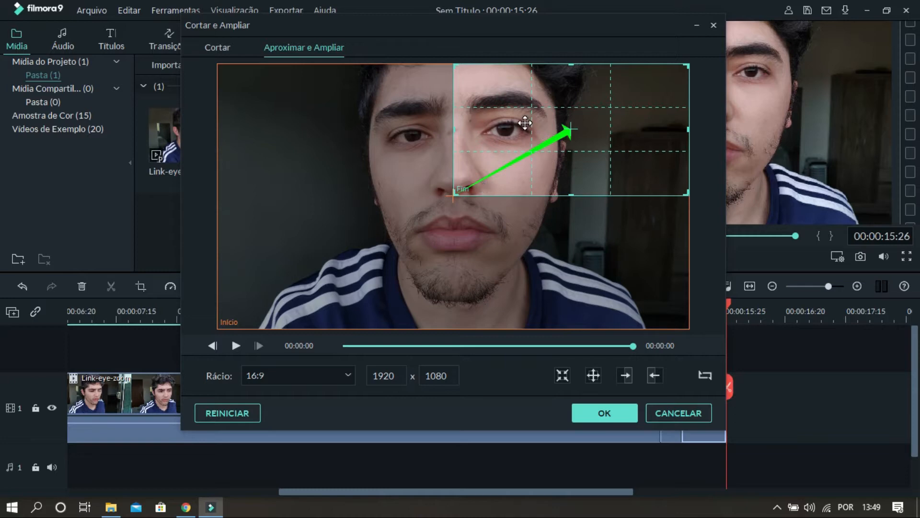
{"action": "left_click", "coordinate": [605, 412]}
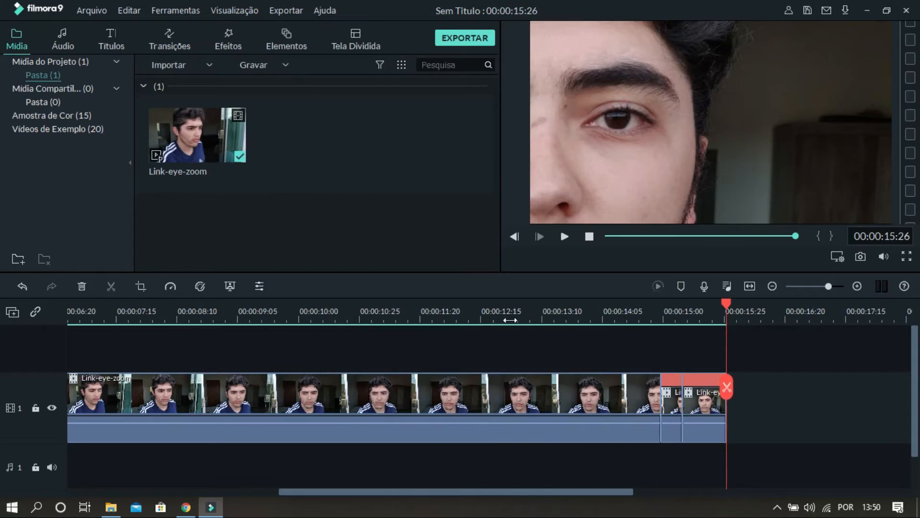
Play the edit back from 00:00:12:26 to check the zoom into the eye.
{"action": "left_click", "coordinate": [508, 318]}
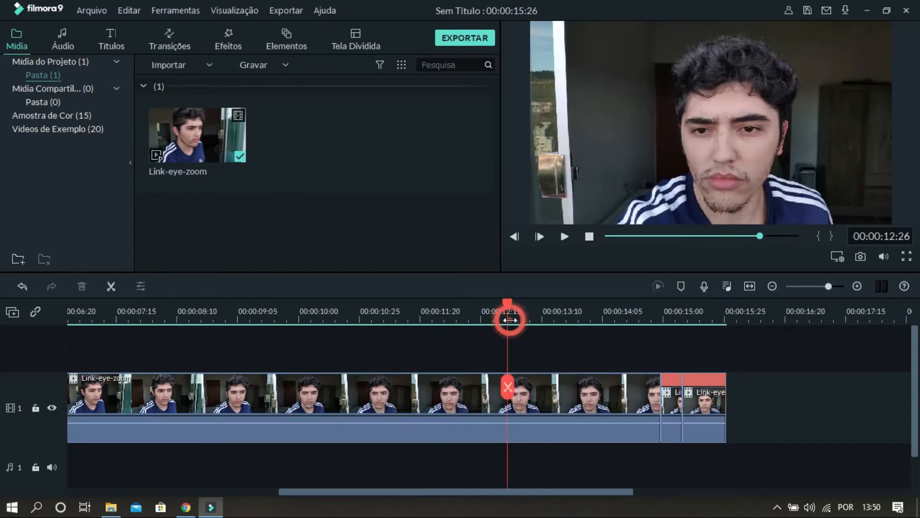
{"action": "left_click", "coordinate": [565, 237]}
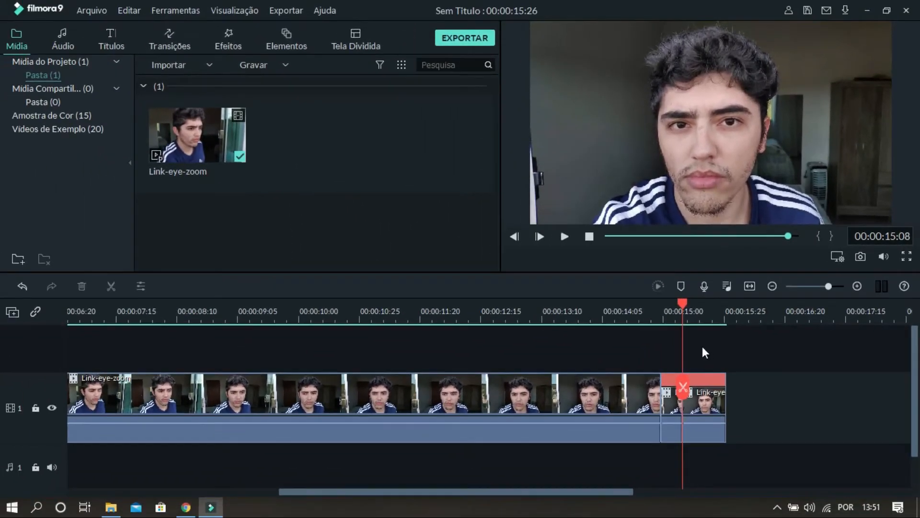
Capture a snapshot of each frame from 00:00:15:08, where the last segment starts, through 00:00:15:10.
{"action": "scroll", "coordinate": [698, 315], "scroll_direction": "up", "scroll_amount": 4}
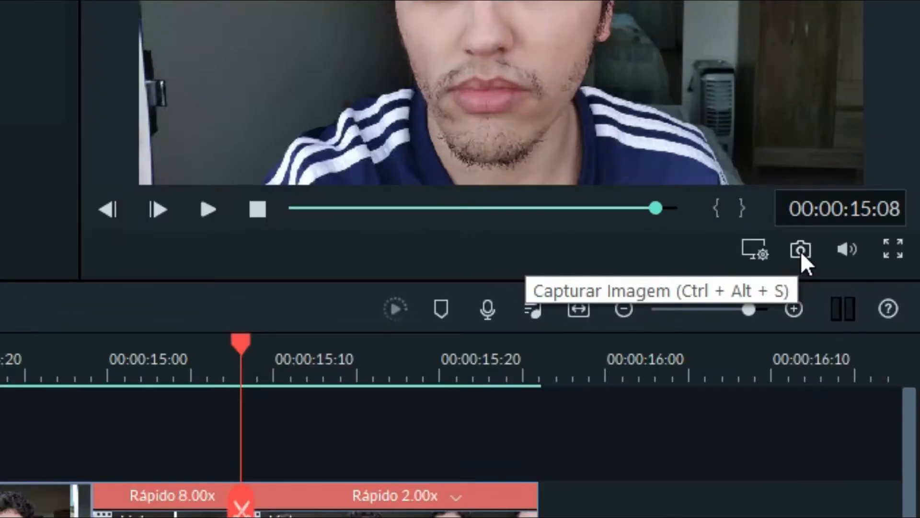
{"action": "left_click", "coordinate": [801, 250]}
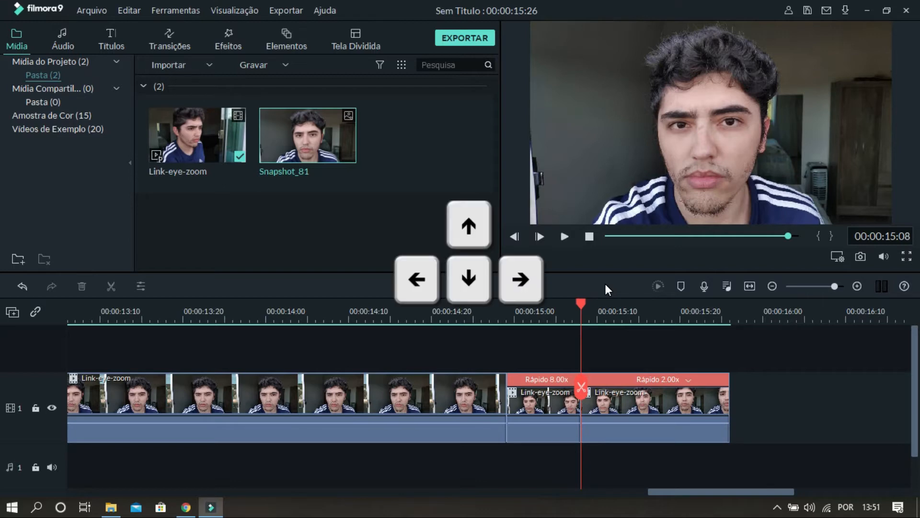
{"action": "key", "text": "Right"}
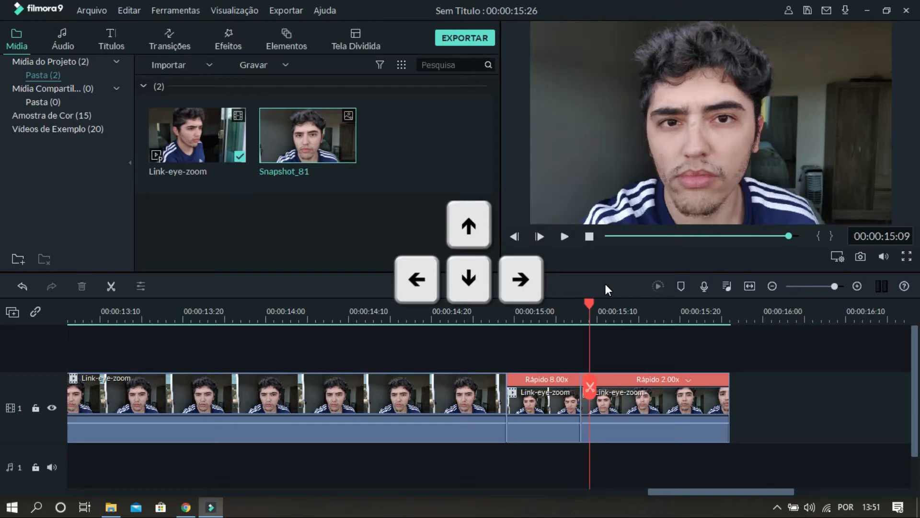
{"action": "left_click", "coordinate": [861, 258]}
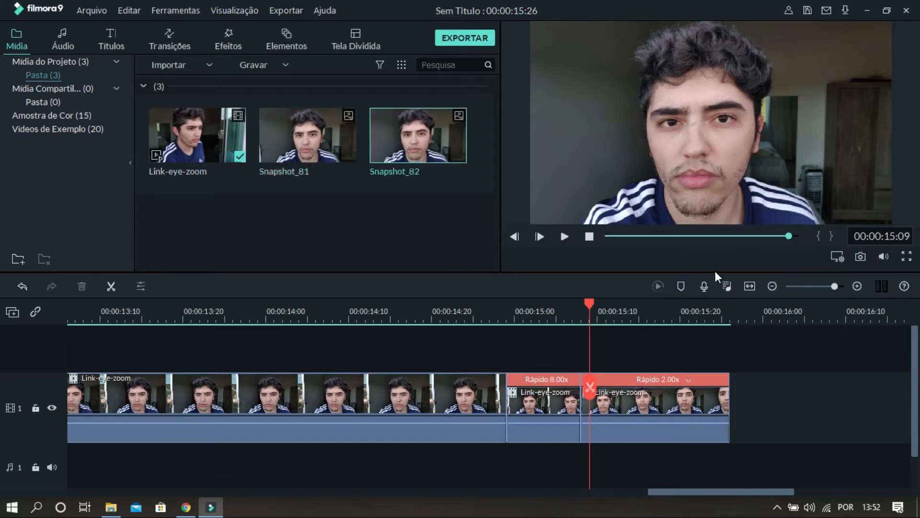
{"action": "key", "text": "Right"}
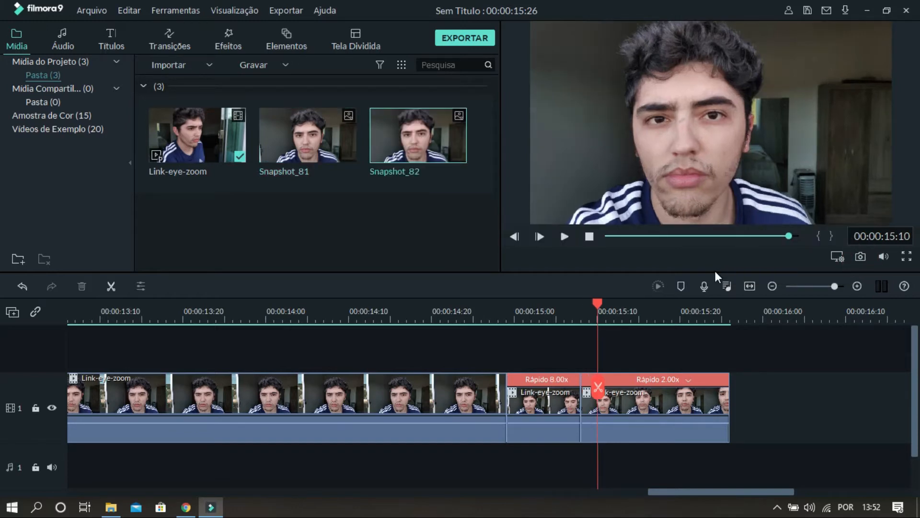
{"action": "left_click", "coordinate": [862, 258]}
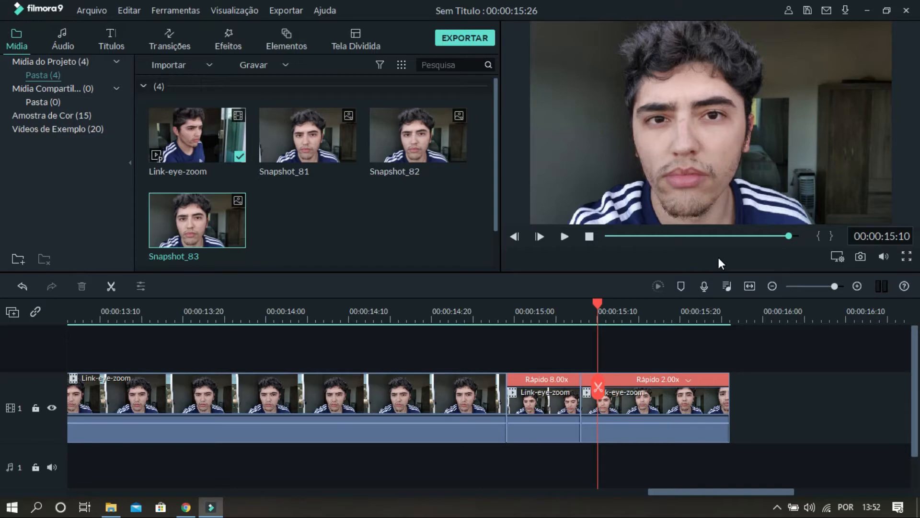
Capture a snapshot of each frame from 00:00:15:11 through 00:00:15:14, advancing one frame at a time.
{"action": "key", "text": "Right"}
{"action": "left_click", "coordinate": [860, 257]}
{"action": "key", "text": "Right"}
{"action": "left_click", "coordinate": [860, 257]}
{"action": "key", "text": "Right"}
{"action": "left_click", "coordinate": [861, 259]}
{"action": "left_click_drag", "start_coordinate": [494, 232], "coordinate": [497, 274]}
{"action": "key", "text": "Right"}
{"action": "left_click", "coordinate": [860, 257]}
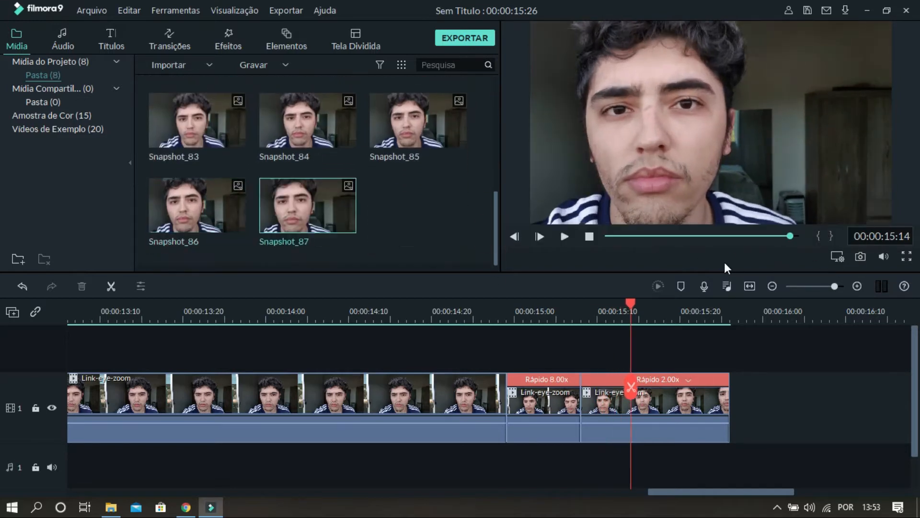
Continue frame by frame, capturing a snapshot of each frame from 00:00:15:15 through 00:00:15:19.
{"action": "key", "text": "Right"}
{"action": "key", "text": "Right"}
{"action": "left_click", "coordinate": [860, 256]}
{"action": "left_click", "coordinate": [861, 257]}
{"action": "left_click_drag", "start_coordinate": [495, 225], "coordinate": [495, 273]}
{"action": "key", "text": "Right"}
{"action": "left_click", "coordinate": [861, 257]}
{"action": "key", "text": "Right"}
{"action": "key", "text": "Right"}
{"action": "left_click", "coordinate": [860, 256]}
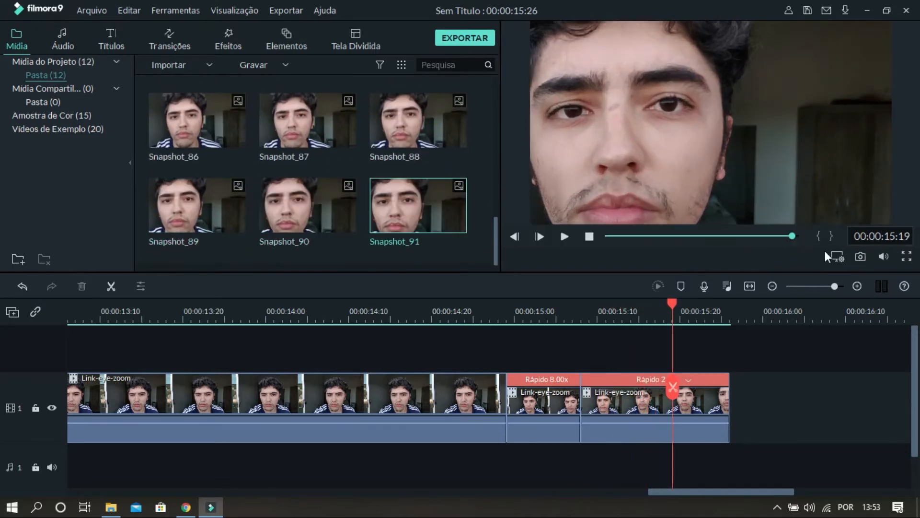
Capture snapshots of the four frames from 00:00:15:20 through 00:00:15:23 of the last segment.
{"action": "key", "text": "Right"}
{"action": "left_click", "coordinate": [860, 257]}
{"action": "key", "text": "Right"}
{"action": "left_click", "coordinate": [860, 256]}
{"action": "key", "text": "Right"}
{"action": "left_click", "coordinate": [861, 257]}
{"action": "left_click", "coordinate": [539, 236]}
{"action": "left_click", "coordinate": [860, 257]}
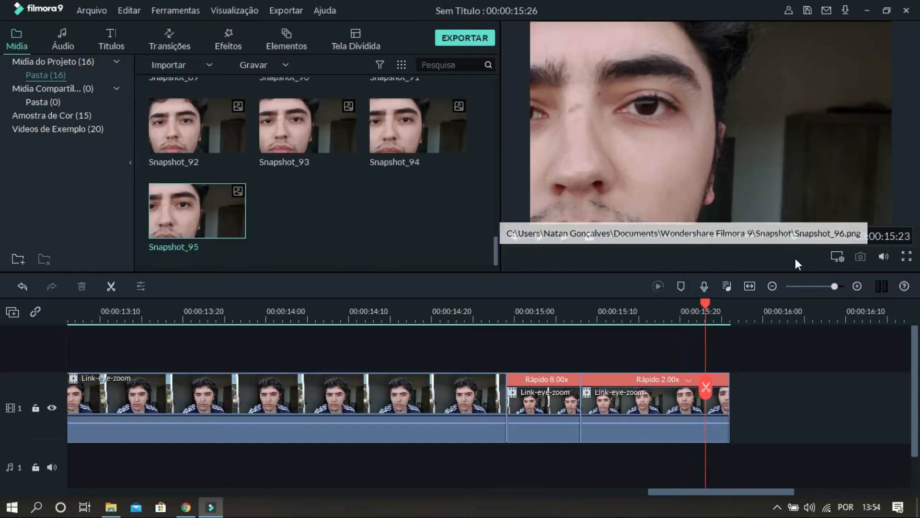
Capture snapshots of frames 00:00:15:24 and 00:00:15:25, and move the playhead to the clip's end at 00:00:15:26.
{"action": "left_click", "coordinate": [539, 236]}
{"action": "left_click", "coordinate": [860, 257]}
{"action": "left_click", "coordinate": [540, 236]}
{"action": "left_click", "coordinate": [861, 257]}
{"action": "left_click", "coordinate": [539, 236]}
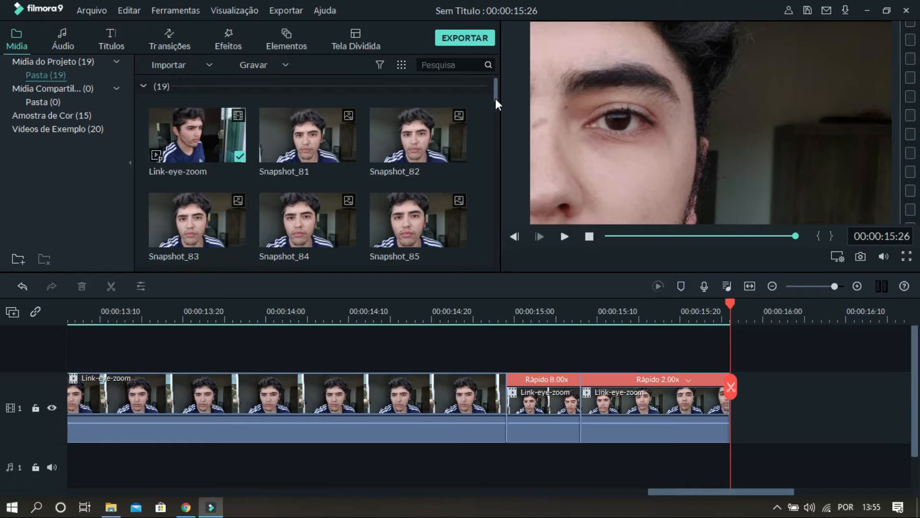
Find the first snapshot, Snapshot_81, in the project media and reveal its file in File Explorer.
{"action": "mouse_move", "coordinate": [496, 92]}
{"action": "left_mouse_down"}
{"action": "mouse_move", "coordinate": [493, 263]}
{"action": "mouse_move", "coordinate": [499, 107]}
{"action": "left_mouse_up"}
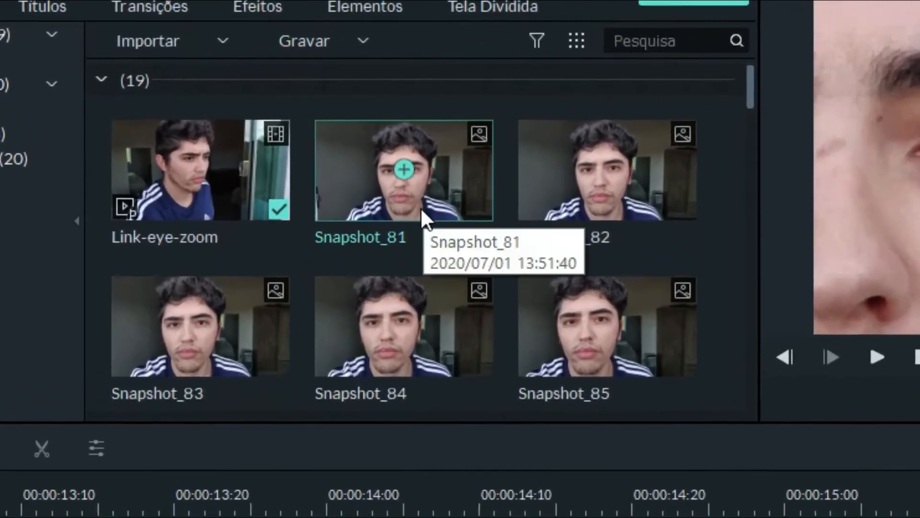
{"action": "left_click", "coordinate": [338, 176]}
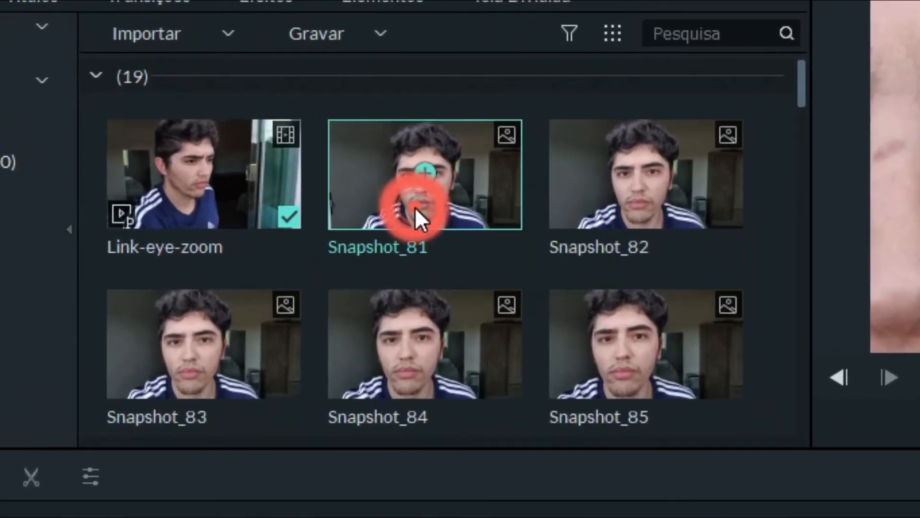
{"action": "right_click", "coordinate": [415, 207]}
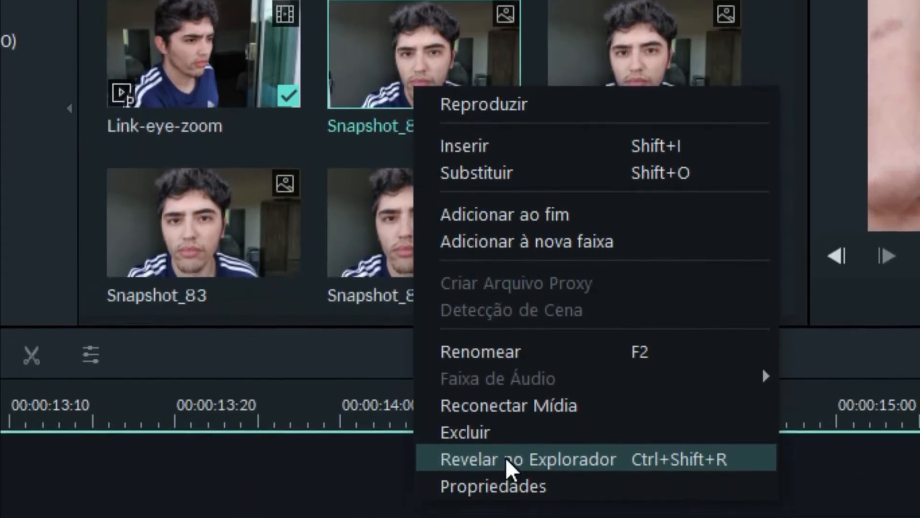
{"action": "left_click", "coordinate": [534, 511]}
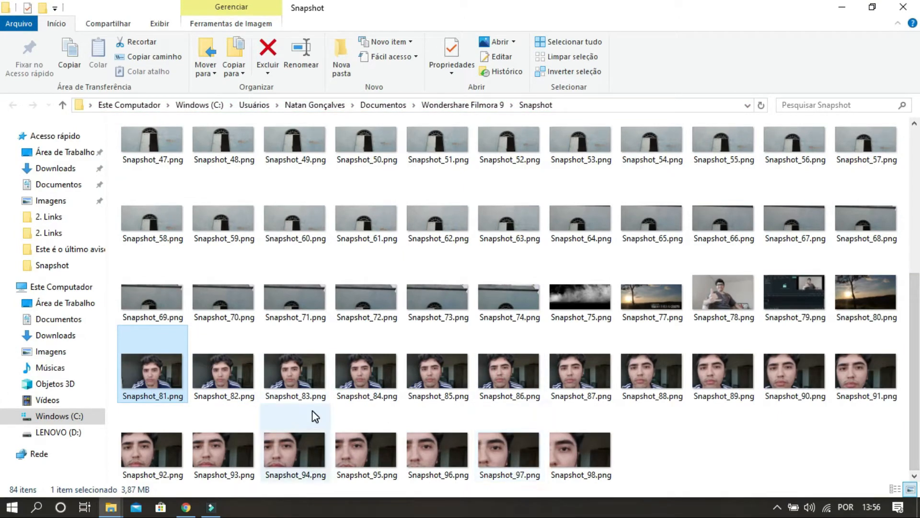
Review the files Snapshot_81.png through Snapshot_98.png and check which programs can open Snapshot_81.png.
{"action": "left_click", "coordinate": [588, 452], "text": "shift"}
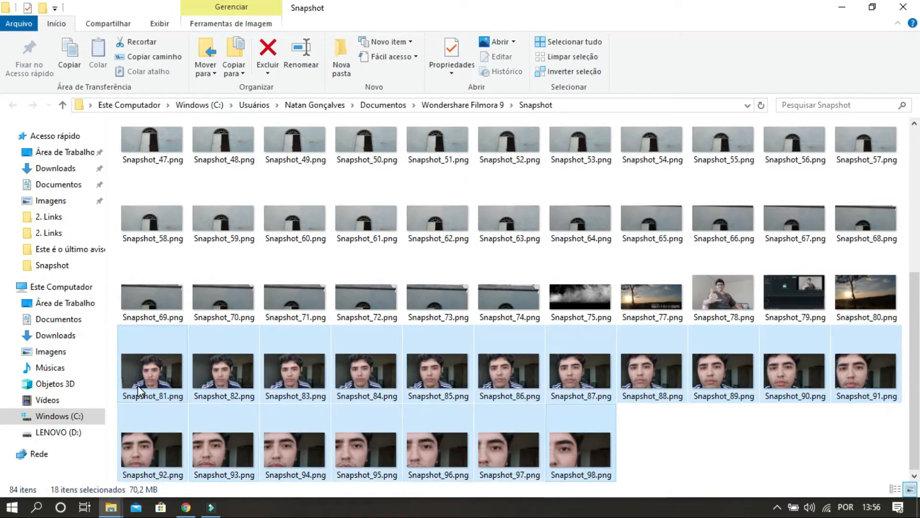
{"action": "left_click", "coordinate": [161, 372]}
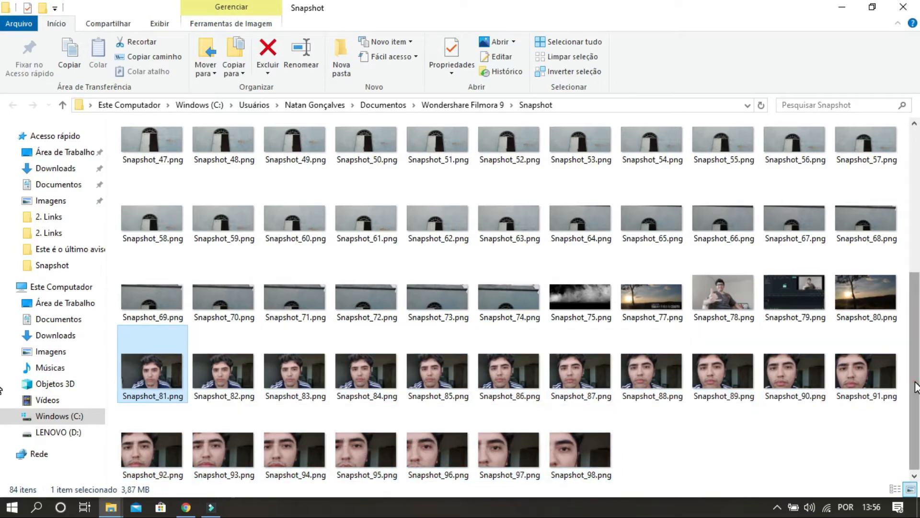
{"action": "right_click", "coordinate": [157, 368]}
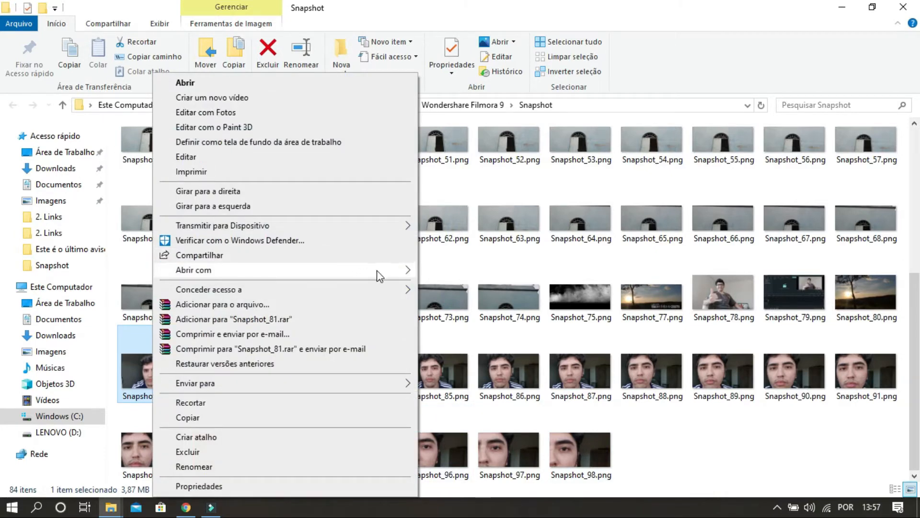
{"action": "mouse_move", "coordinate": [381, 277]}
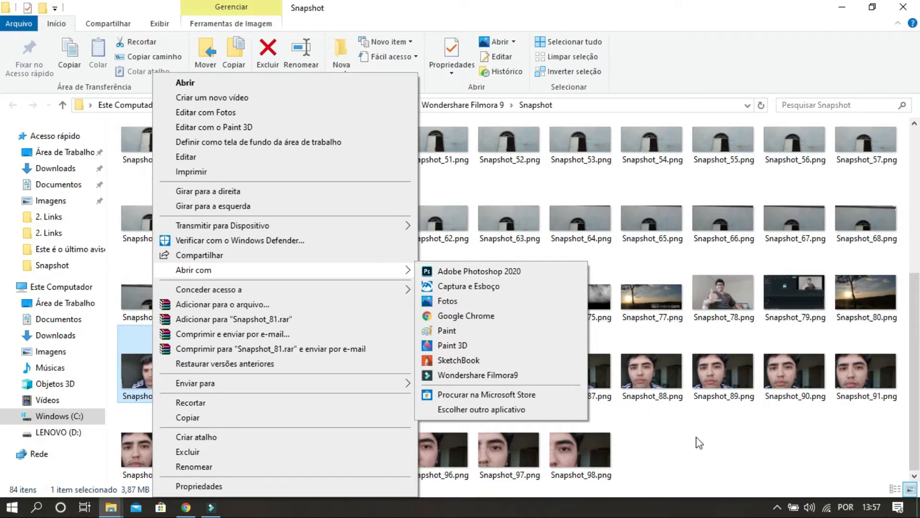
{"action": "left_click", "coordinate": [714, 440]}
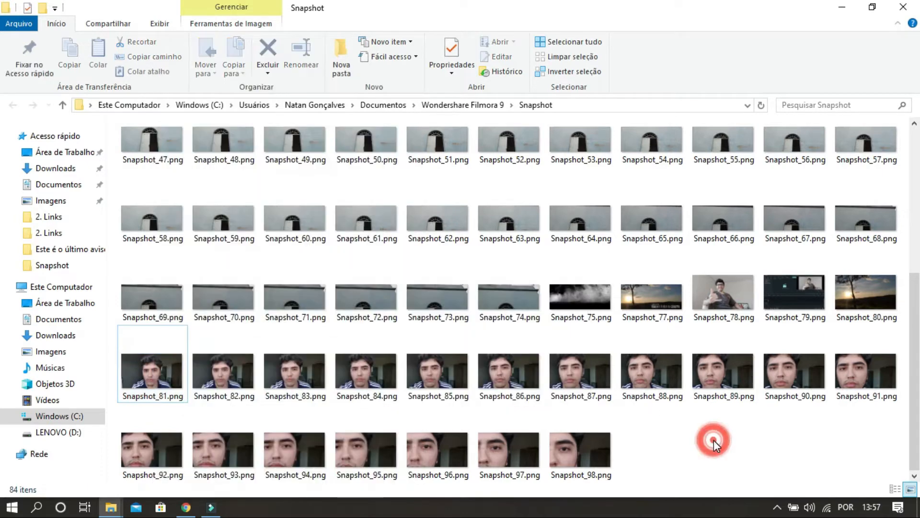
Switch to the Photopea editor in Chrome and open Snapshot_81.png from the Snapshot folder.
{"action": "left_click", "coordinate": [191, 509]}
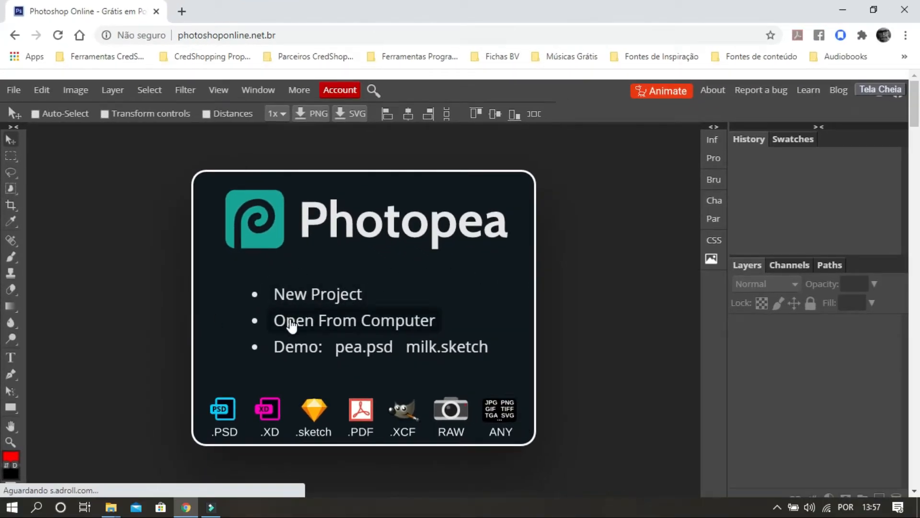
{"action": "left_click", "coordinate": [316, 321]}
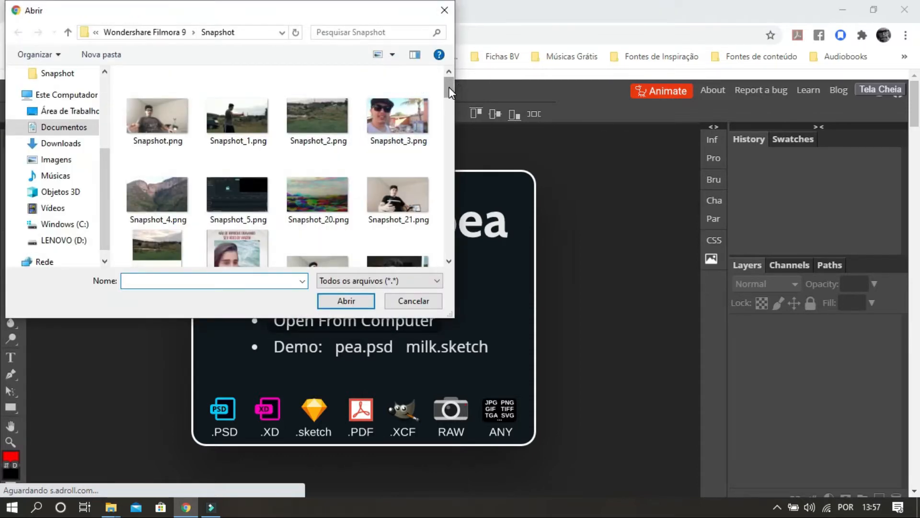
{"action": "left_click_drag", "start_coordinate": [448, 88], "coordinate": [436, 225]}
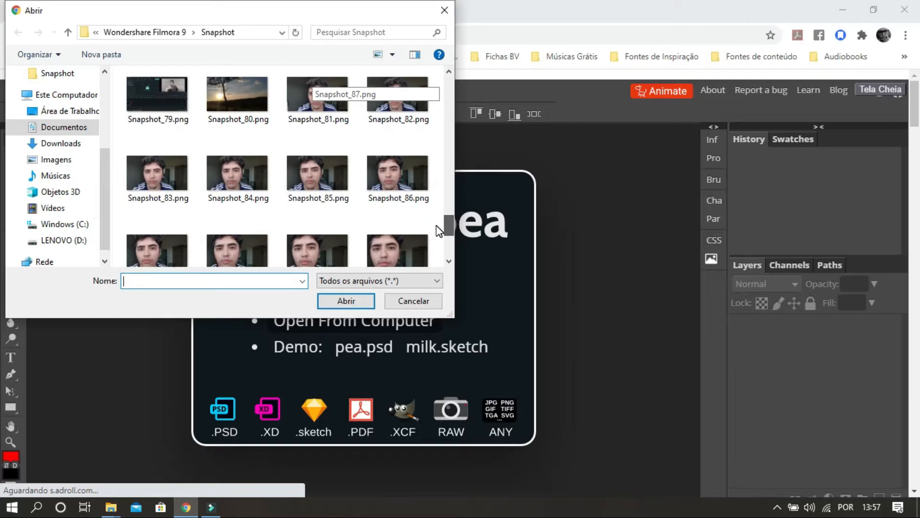
{"action": "left_click", "coordinate": [314, 99]}
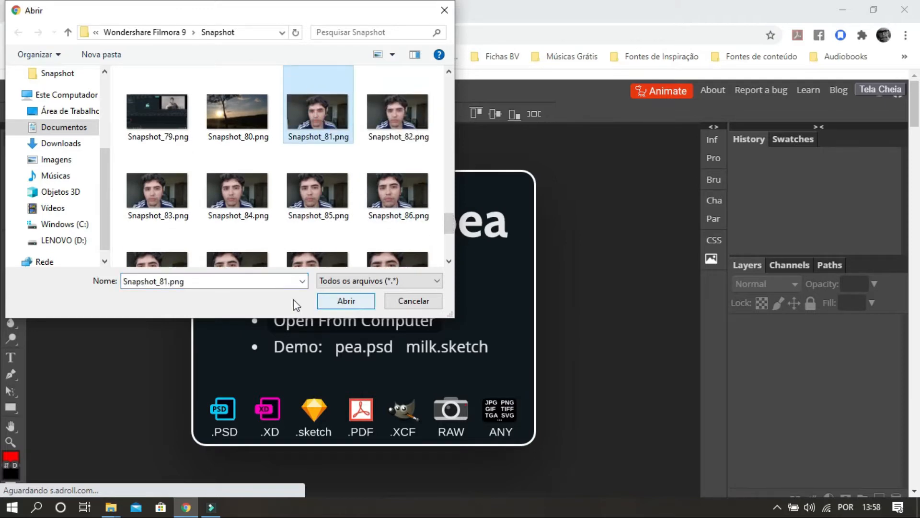
{"action": "left_click", "coordinate": [349, 302]}
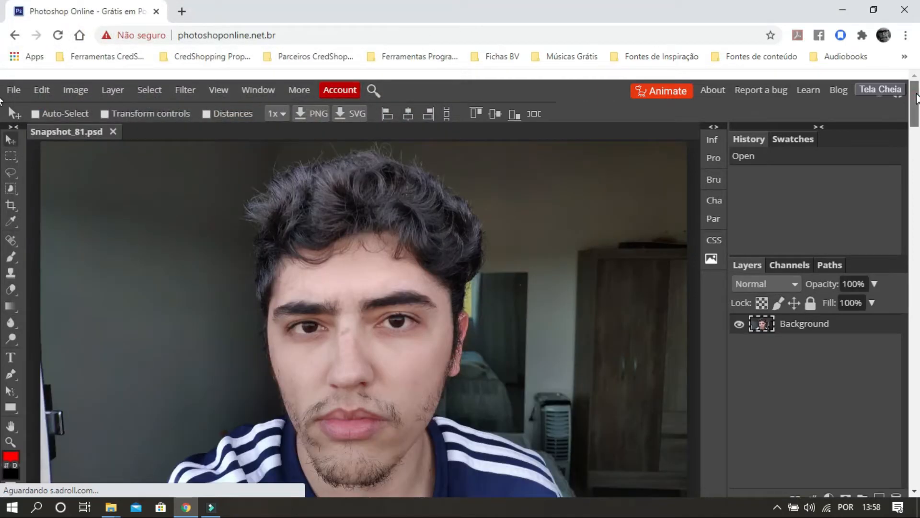
Erase the iris of the eye on the picture's right side using the Eraser Tool at 77 px size and 50% hardness.
{"action": "mouse_move", "coordinate": [914, 91]}
{"action": "left_mouse_down"}
{"action": "mouse_move", "coordinate": [914, 99]}
{"action": "mouse_move", "coordinate": [914, 88]}
{"action": "left_mouse_up"}
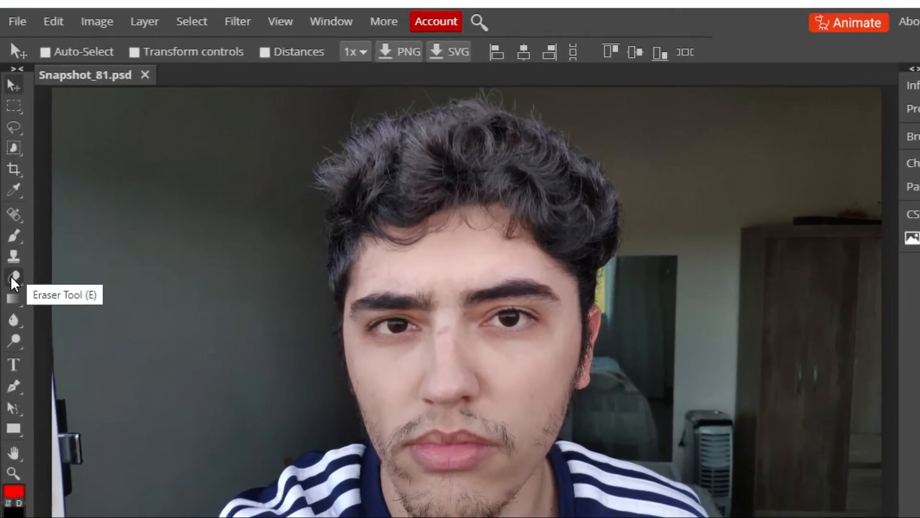
{"action": "right_click", "coordinate": [14, 277]}
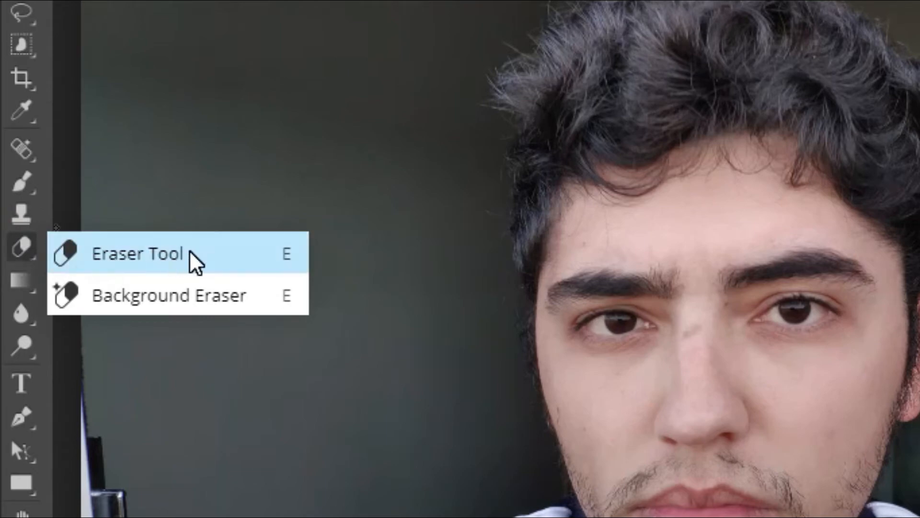
{"action": "left_click", "coordinate": [168, 252]}
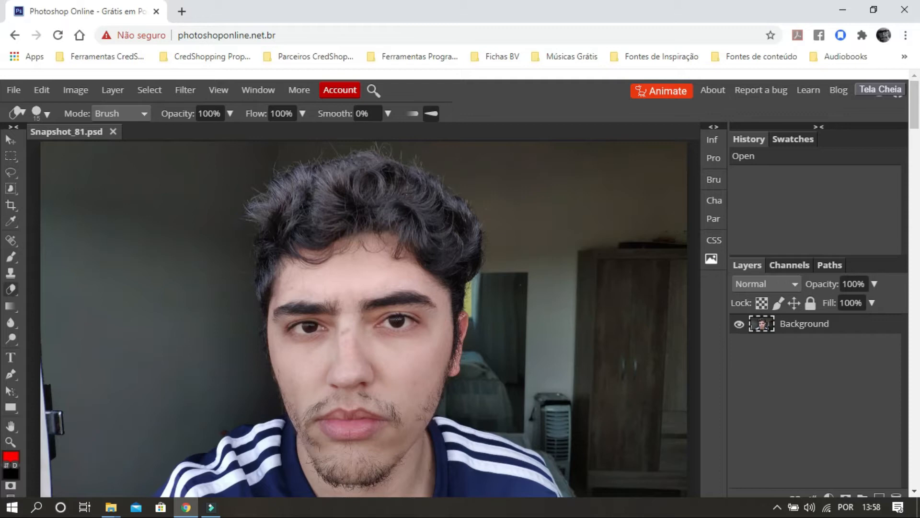
{"action": "right_click", "coordinate": [398, 319]}
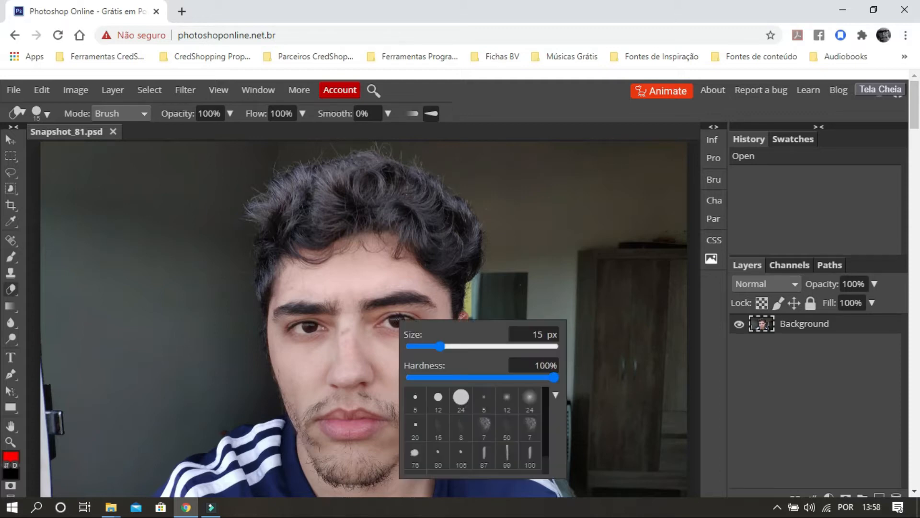
{"action": "left_click_drag", "start_coordinate": [443, 347], "coordinate": [466, 350]}
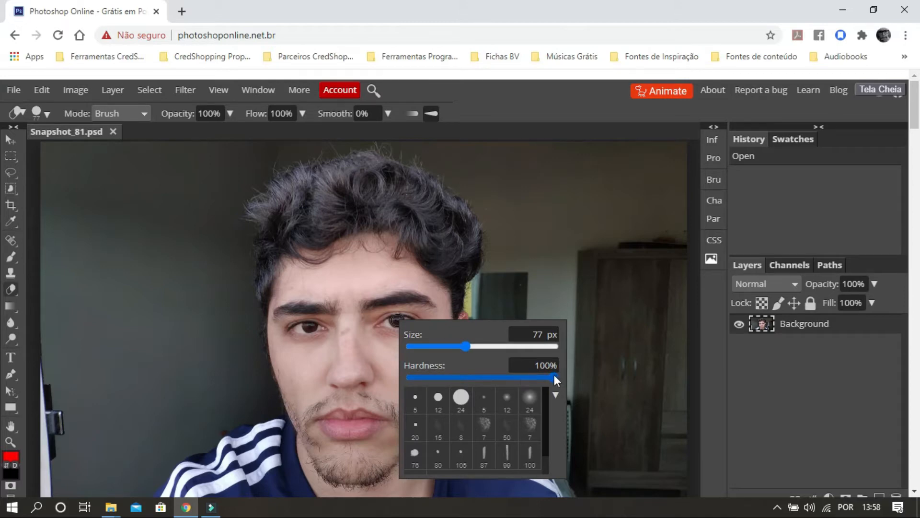
{"action": "left_click_drag", "start_coordinate": [554, 377], "coordinate": [482, 383]}
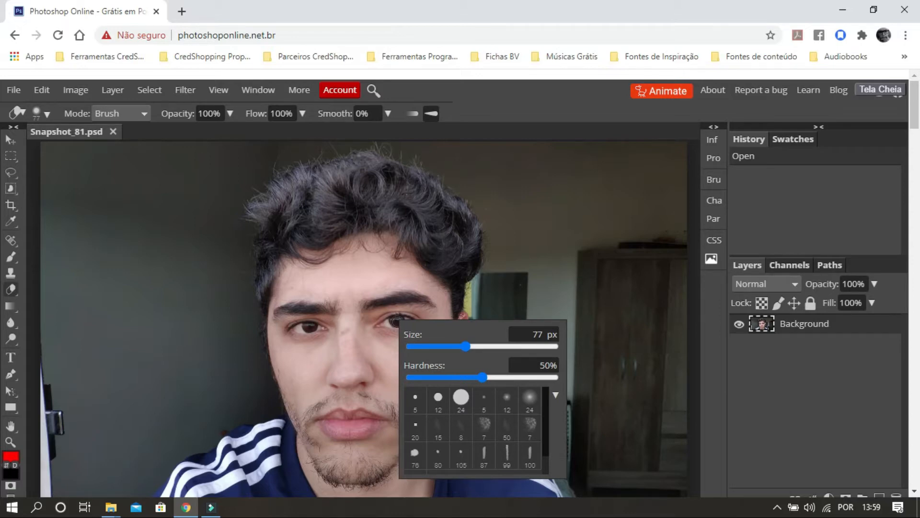
{"action": "left_click", "coordinate": [397, 321]}
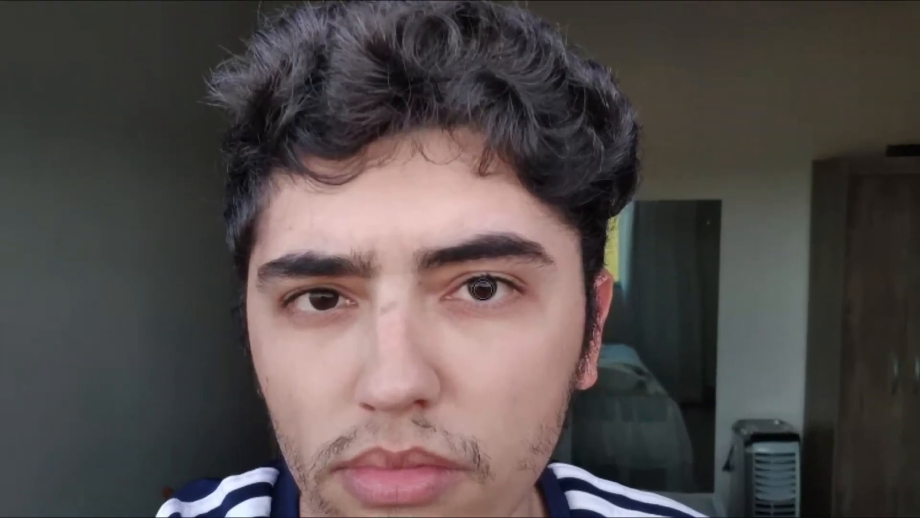
{"action": "left_click", "coordinate": [481, 288]}
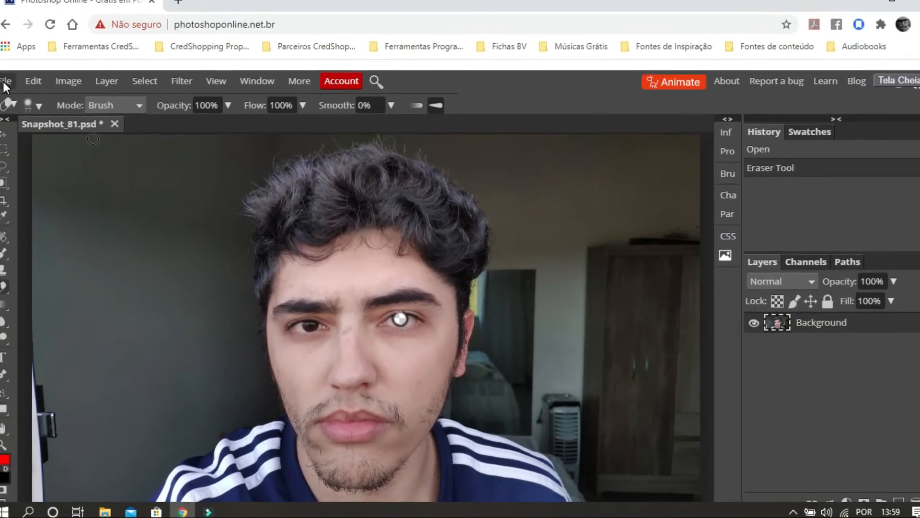
Check the image formats available for exporting the edited Snapshot_81 picture.
{"action": "left_click", "coordinate": [13, 90]}
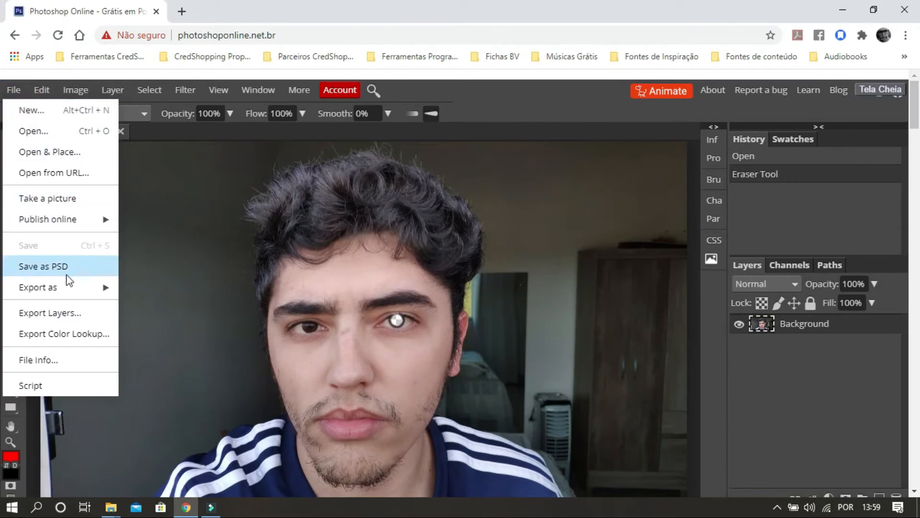
{"action": "mouse_move", "coordinate": [71, 293]}
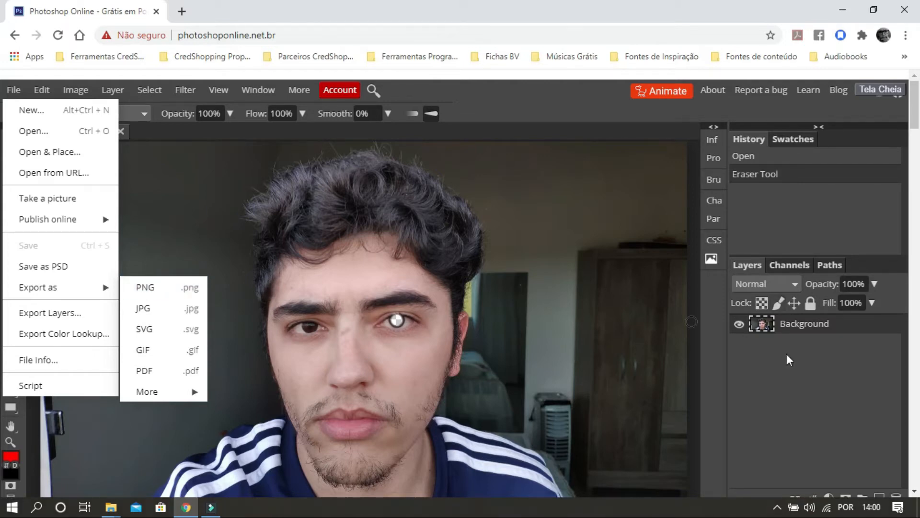
{"action": "left_click", "coordinate": [816, 324]}
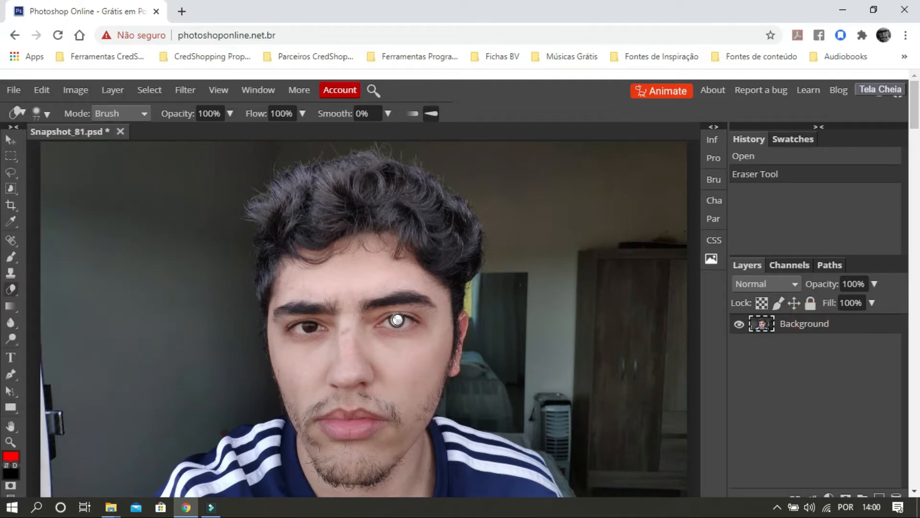
{"action": "left_click", "coordinate": [11, 91]}
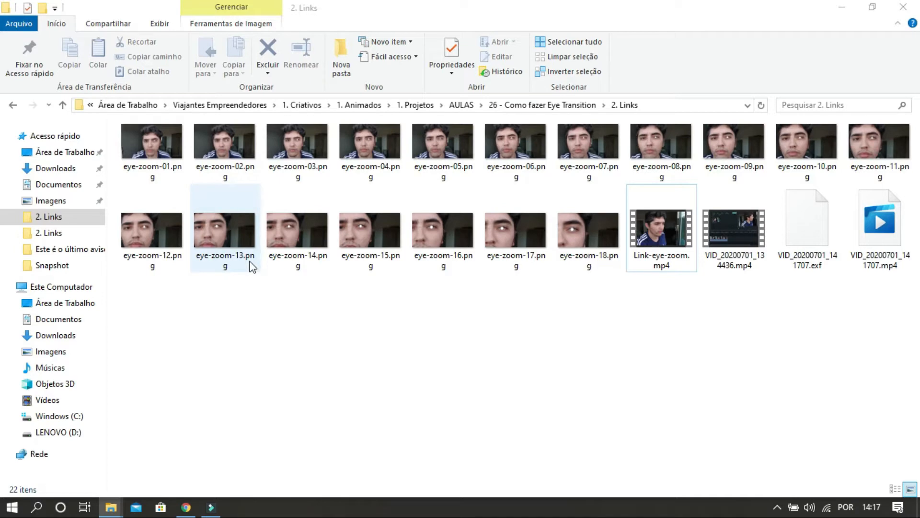
Preview the edited picture eye-zoom-01.png from the 2. Links folder and close it again.
{"action": "double_click", "coordinate": [160, 150]}
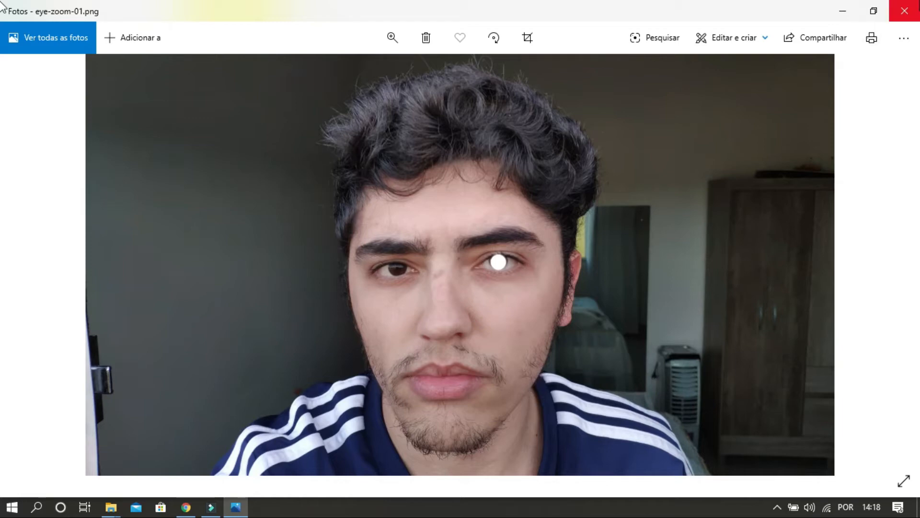
{"action": "left_click", "coordinate": [909, 5]}
{"action": "left_click", "coordinate": [236, 343]}
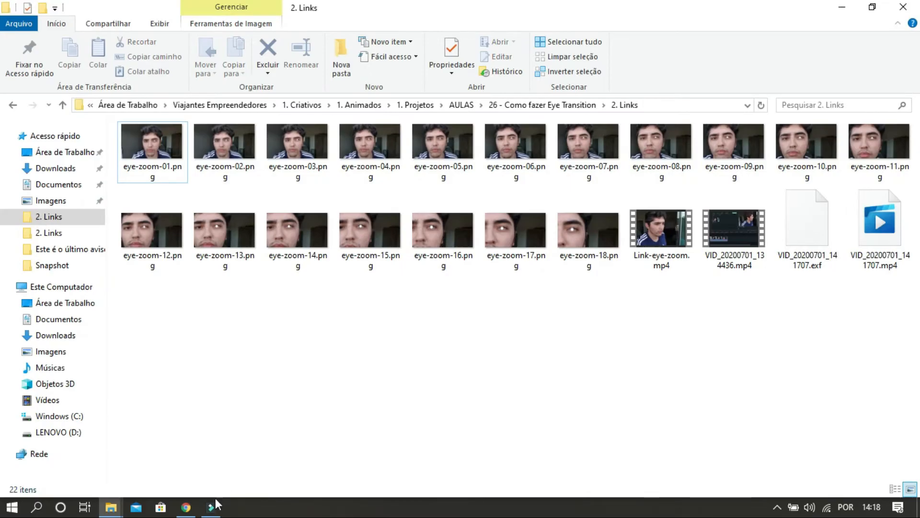
Switch to Filmora9 and delete Snapshot_81 through Snapshot_98 from the project media.
{"action": "left_click", "coordinate": [214, 506]}
{"action": "left_click", "coordinate": [441, 244]}
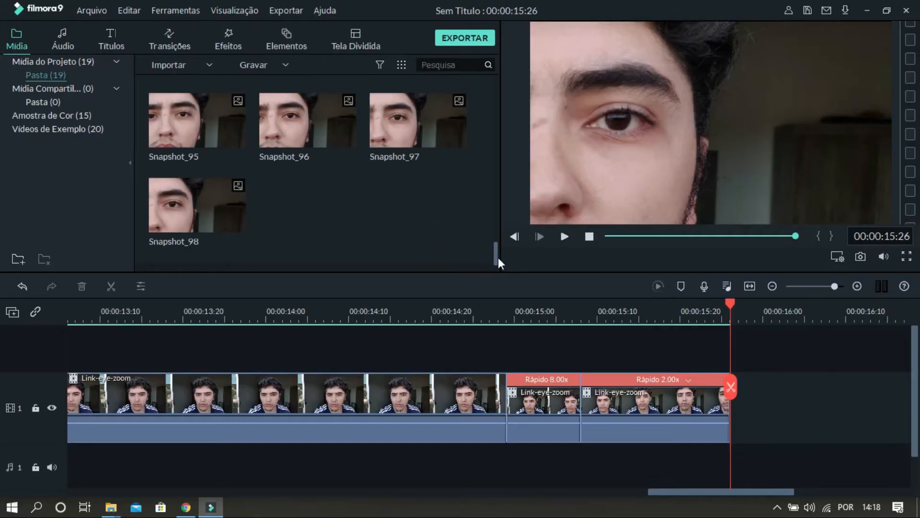
{"action": "mouse_move", "coordinate": [497, 256]}
{"action": "left_mouse_down"}
{"action": "mouse_move", "coordinate": [493, 238]}
{"action": "mouse_move", "coordinate": [494, 261]}
{"action": "left_mouse_up"}
{"action": "left_click", "coordinate": [237, 207]}
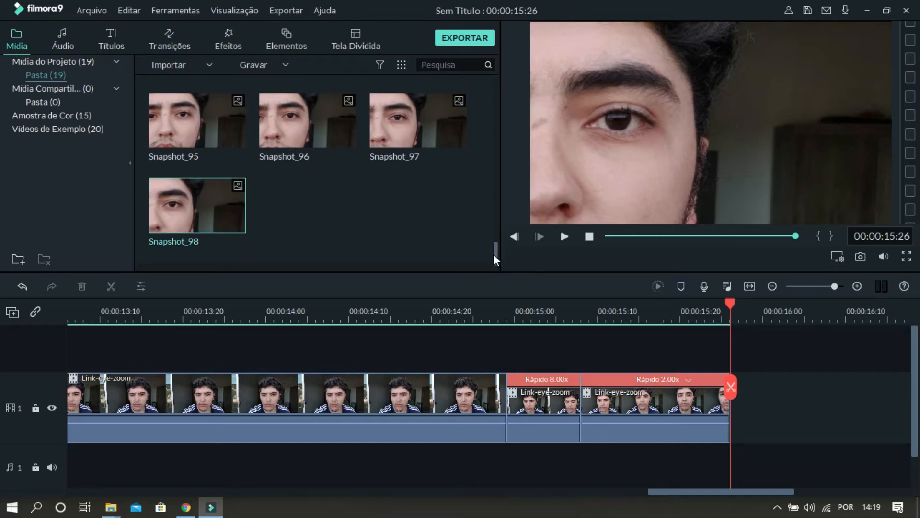
{"action": "left_click_drag", "start_coordinate": [493, 254], "coordinate": [494, 94]}
{"action": "mouse_move", "coordinate": [335, 128]}
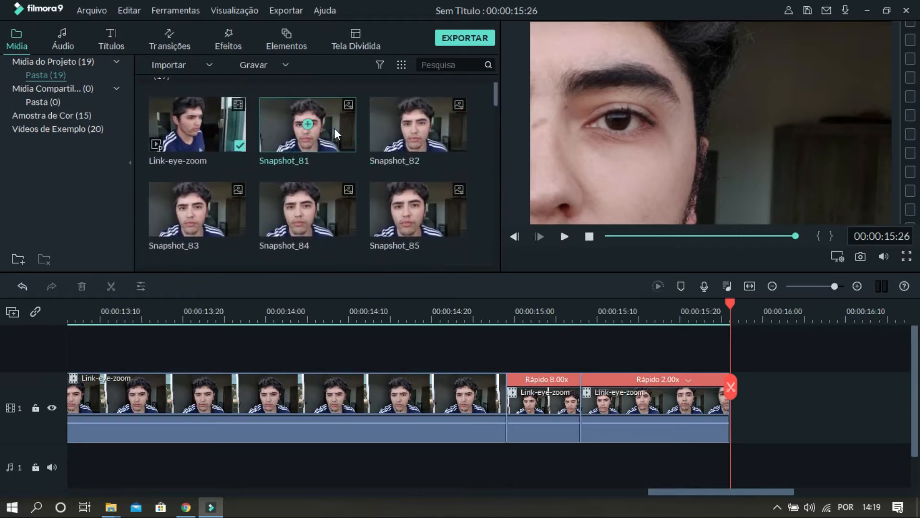
{"action": "left_click", "coordinate": [343, 131], "text": "shift"}
{"action": "key", "text": "Delete"}
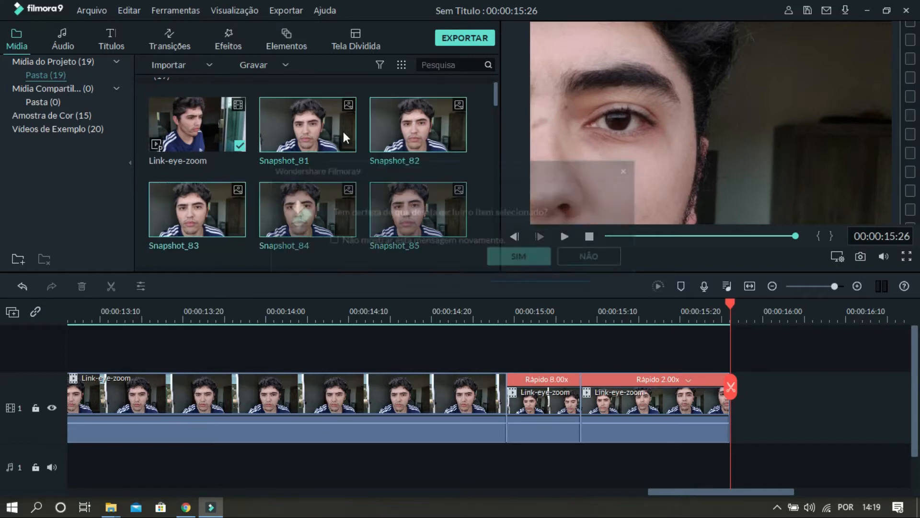
{"action": "left_click", "coordinate": [516, 260]}
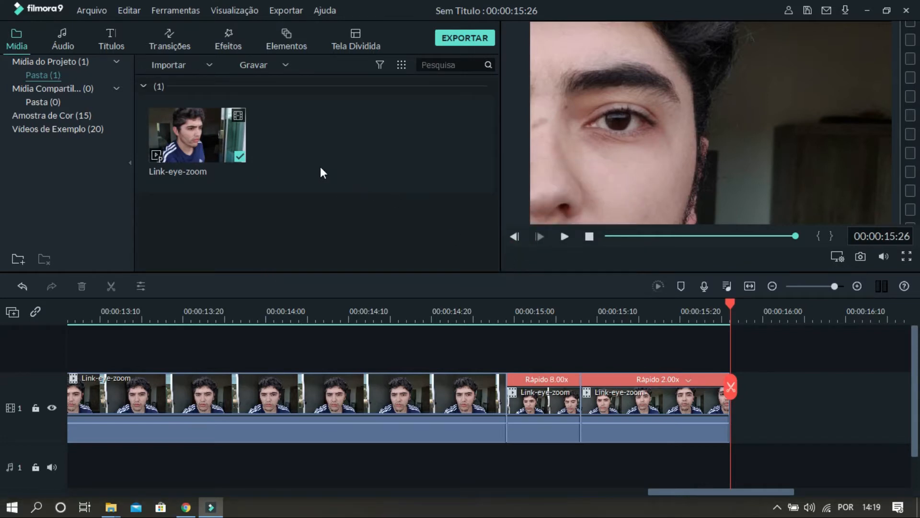
Import the pictures eye-zoom-01.png through eye-zoom-18.png from the 2. Links folder into the project media.
{"action": "double_click", "coordinate": [293, 139]}
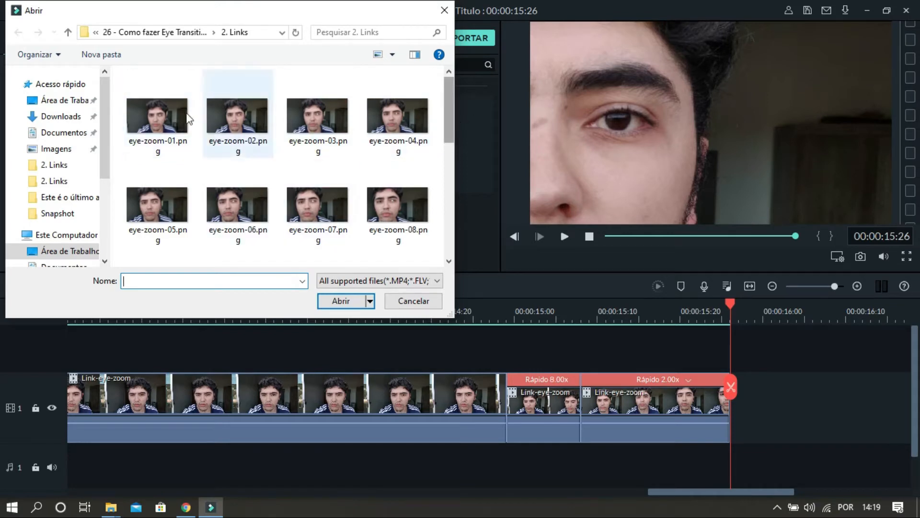
{"action": "left_click", "coordinate": [168, 117]}
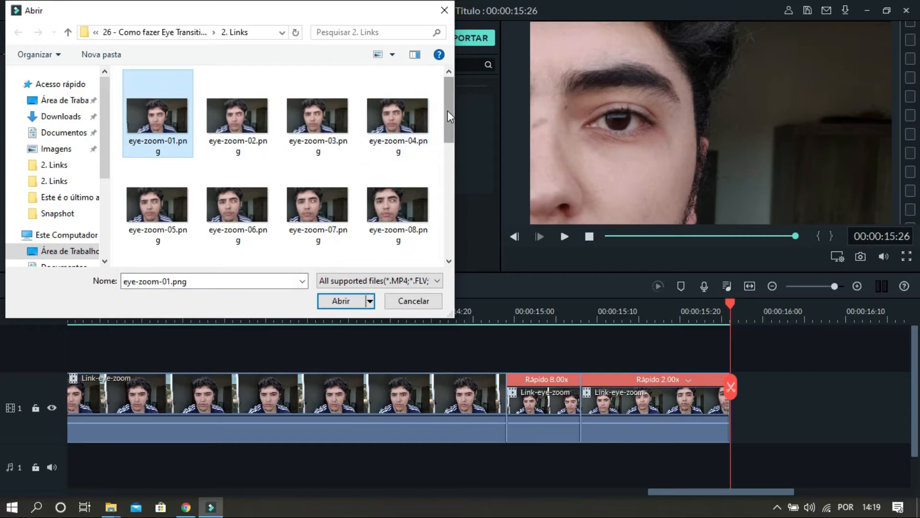
{"action": "scroll", "coordinate": [448, 111], "scroll_direction": "down", "scroll_amount": 5}
{"action": "left_click", "coordinate": [247, 187], "text": "shift"}
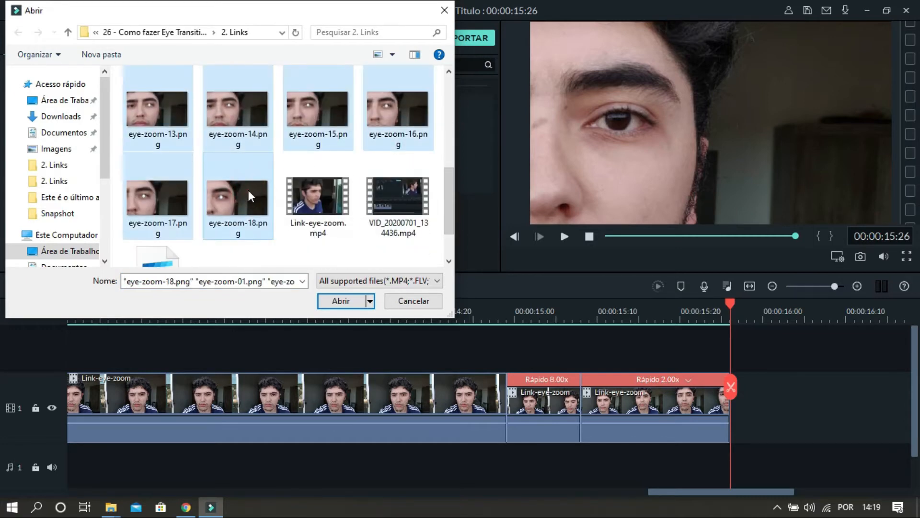
{"action": "left_click", "coordinate": [339, 302]}
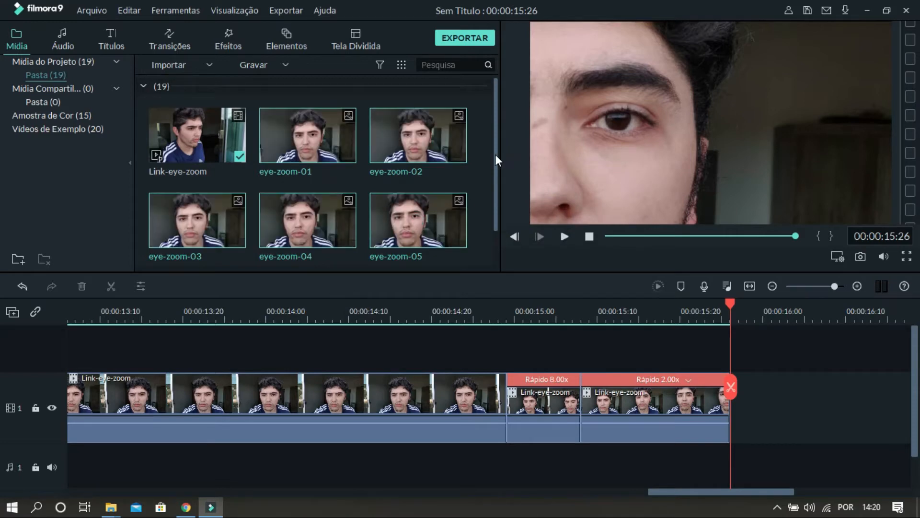
{"action": "mouse_move", "coordinate": [496, 154]}
{"action": "left_mouse_down"}
{"action": "mouse_move", "coordinate": [503, 320]}
{"action": "mouse_move", "coordinate": [511, 248]}
{"action": "mouse_move", "coordinate": [501, 150]}
{"action": "left_mouse_up"}
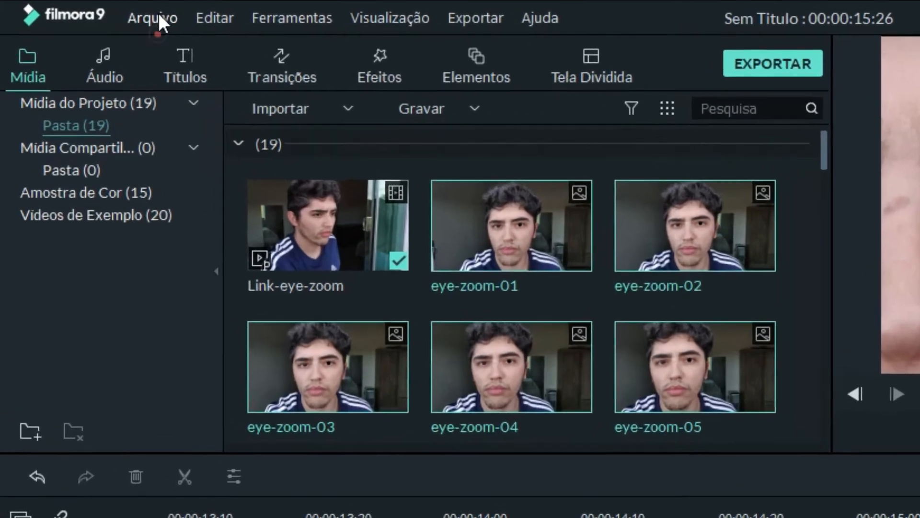
Set the default photo duration to 1 frame in the editing preferences and accept the settings.
{"action": "left_click", "coordinate": [129, 14]}
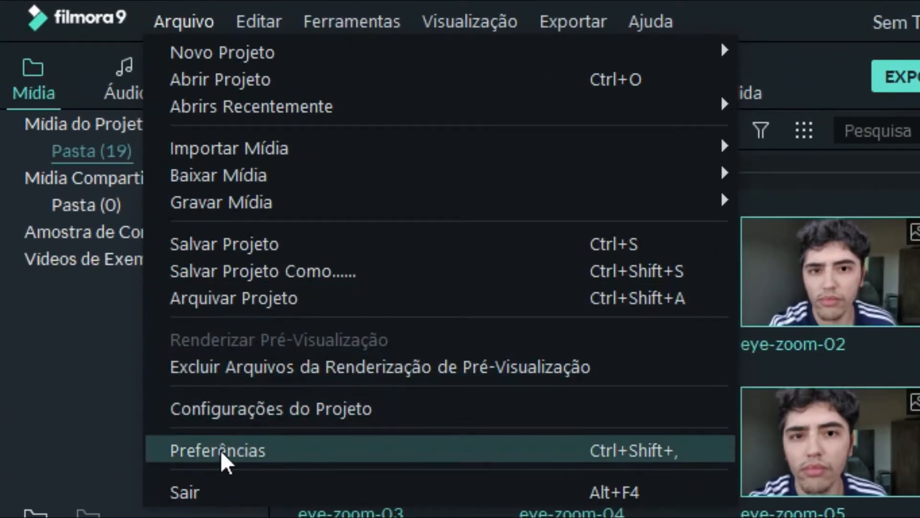
{"action": "left_click", "coordinate": [240, 448]}
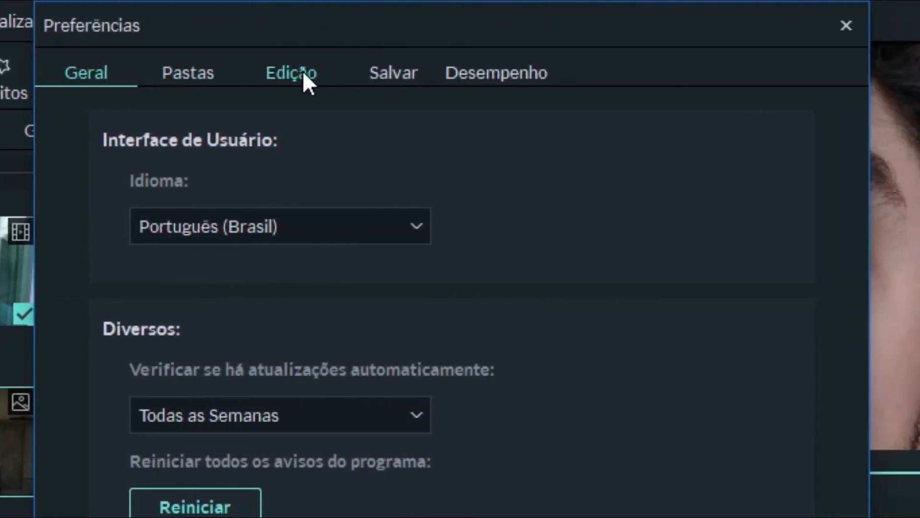
{"action": "left_click", "coordinate": [301, 75]}
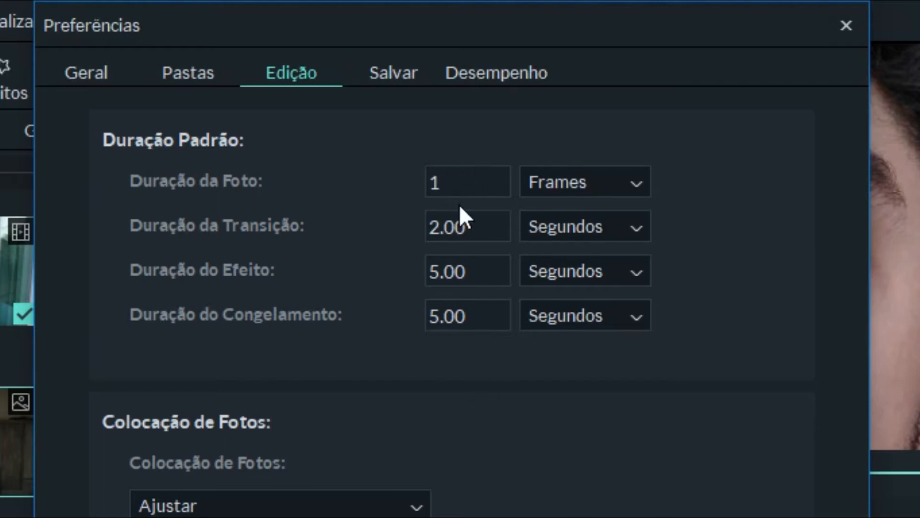
{"action": "left_click", "coordinate": [597, 184]}
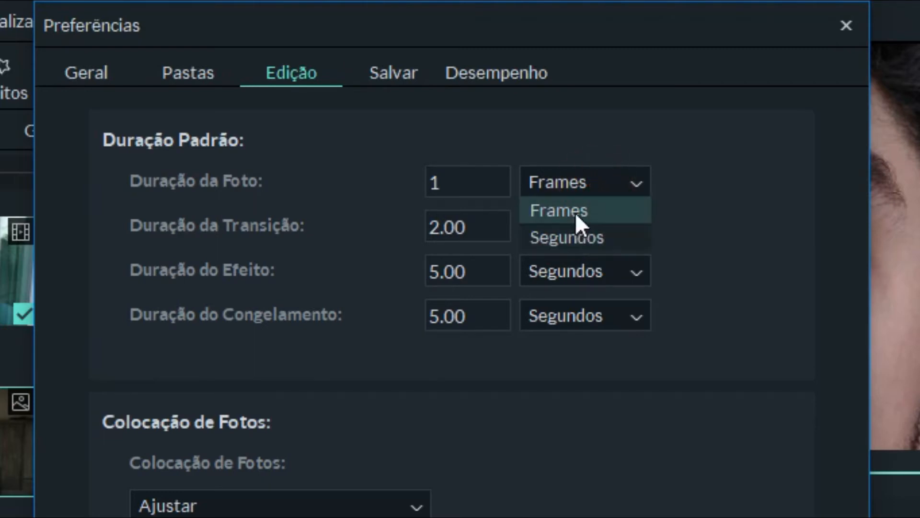
{"action": "left_click", "coordinate": [687, 202]}
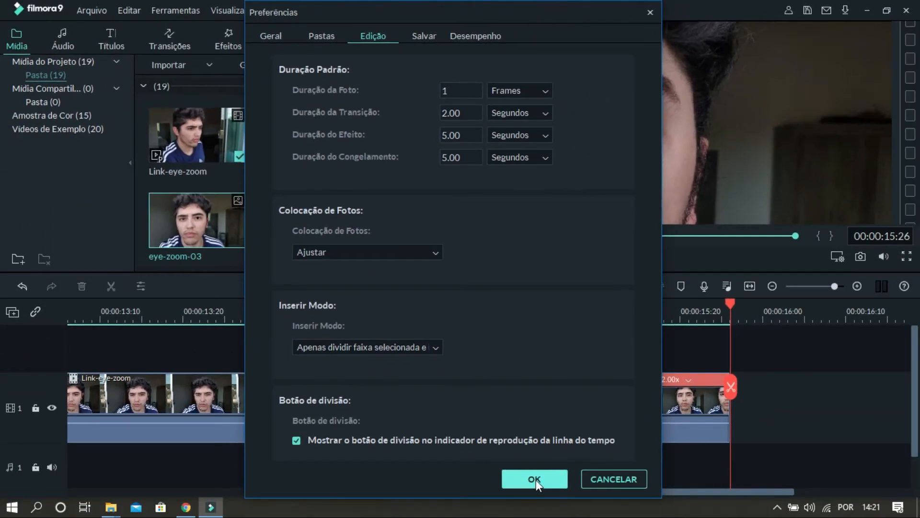
{"action": "left_click", "coordinate": [533, 475]}
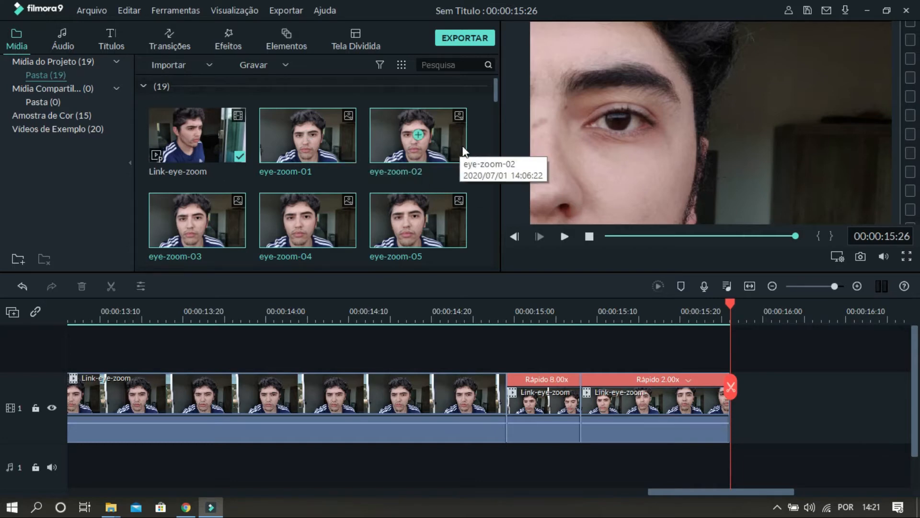
Place eye-zoom-01 through eye-zoom-18 together on a new track directly above the 2.00x Link-eye-zoom segment, aligned with its start.
{"action": "left_click", "coordinate": [478, 146]}
{"action": "left_click", "coordinate": [332, 145]}
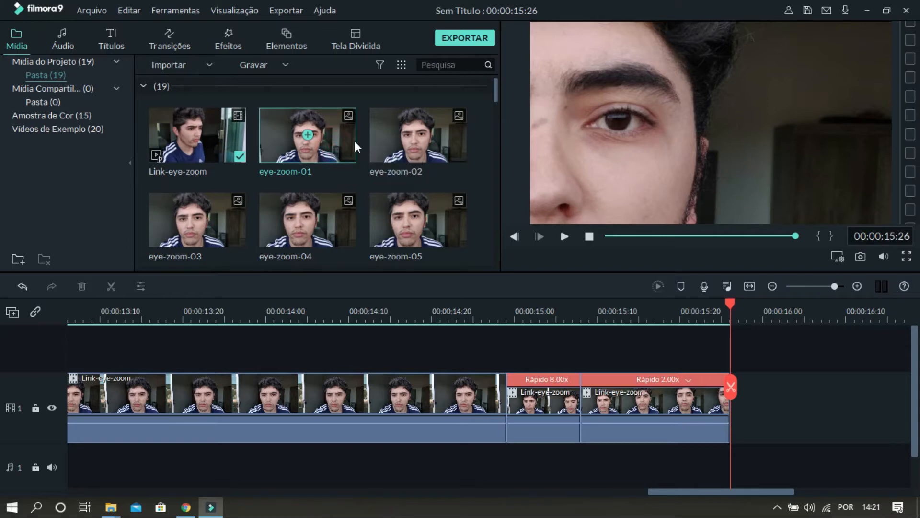
{"action": "left_click_drag", "start_coordinate": [496, 90], "coordinate": [478, 250]}
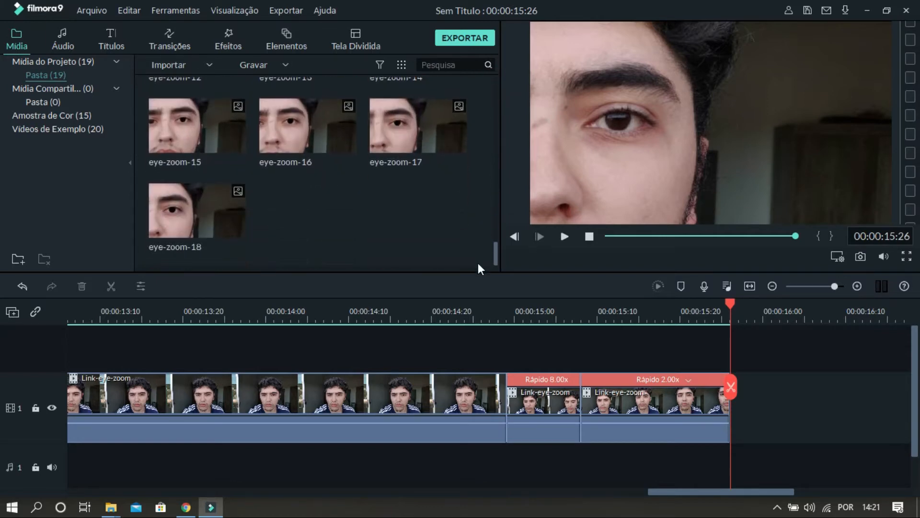
{"action": "left_click", "coordinate": [232, 223], "text": "shift"}
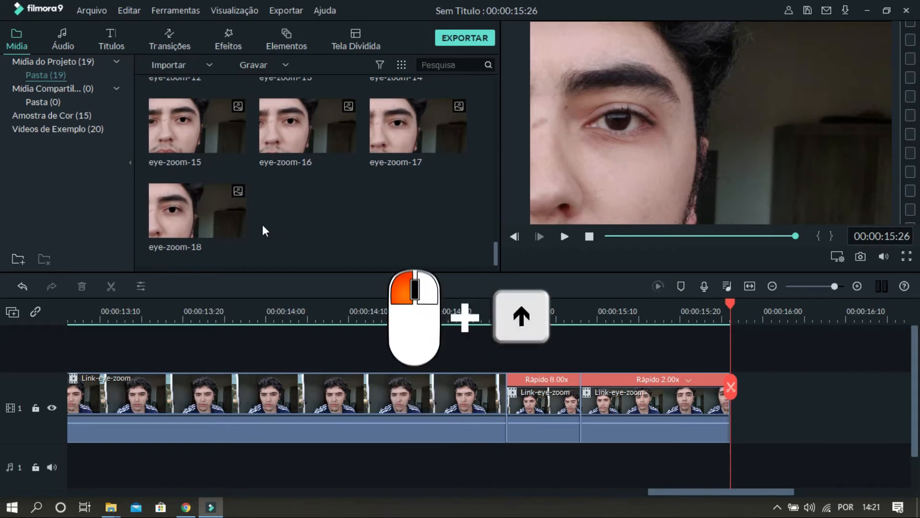
{"action": "left_click", "coordinate": [230, 223], "text": "shift"}
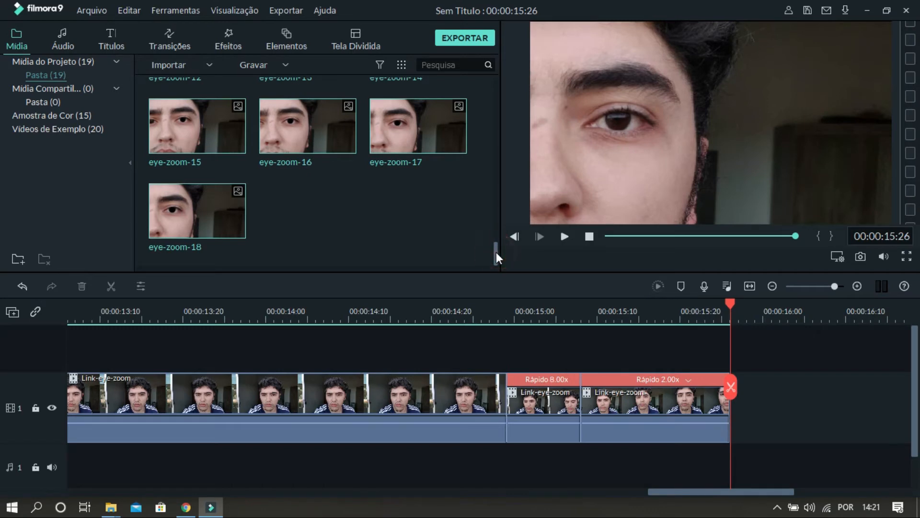
{"action": "left_click_drag", "start_coordinate": [496, 252], "coordinate": [496, 86]}
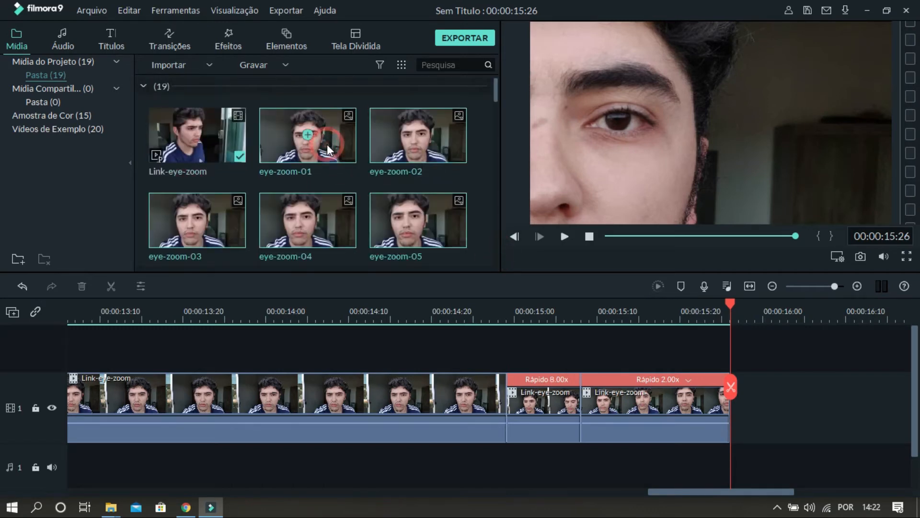
{"action": "mouse_move", "coordinate": [327, 145]}
{"action": "left_mouse_down"}
{"action": "mouse_move", "coordinate": [503, 309]}
{"action": "mouse_move", "coordinate": [550, 337]}
{"action": "mouse_move", "coordinate": [583, 341]}
{"action": "left_mouse_up"}
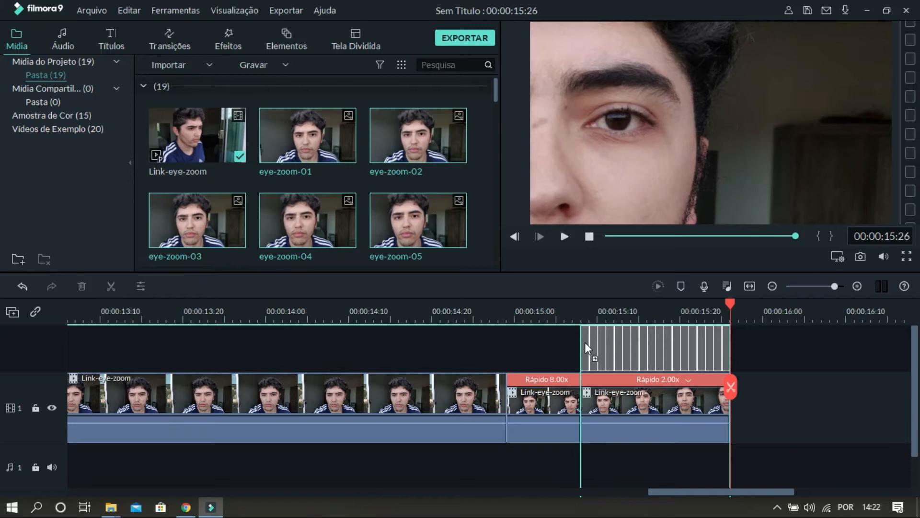
{"action": "left_click_drag", "start_coordinate": [585, 343], "coordinate": [585, 342]}
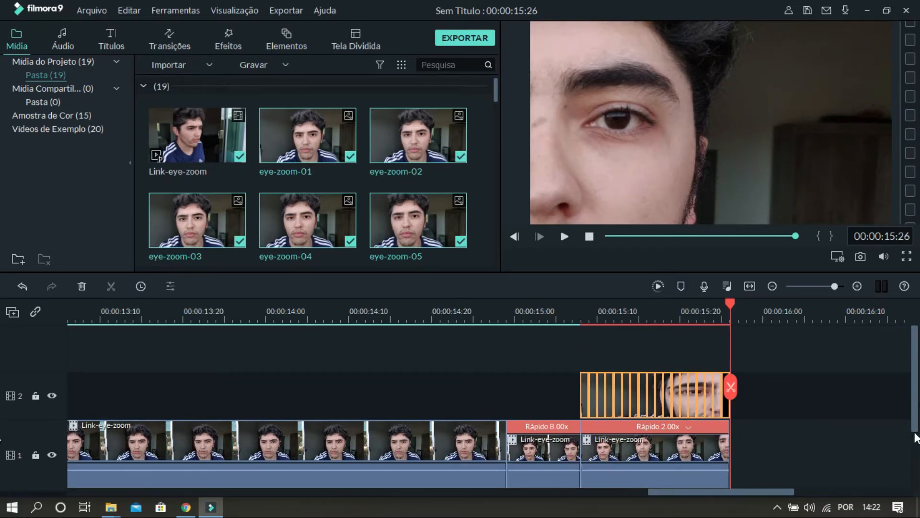
Delete the 2.00x Link-eye-zoom segment beneath the eye-zoom pictures from video track 1.
{"action": "left_click_drag", "start_coordinate": [915, 410], "coordinate": [916, 430]}
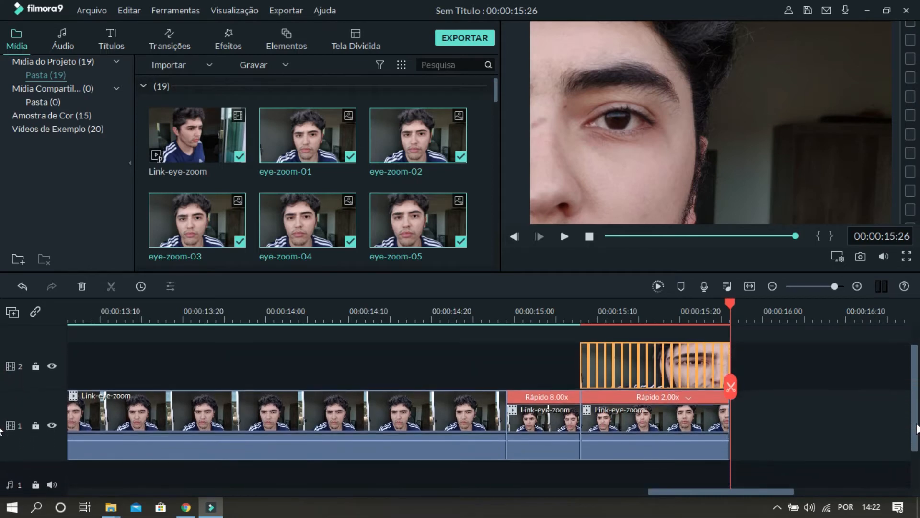
{"action": "left_click", "coordinate": [623, 414]}
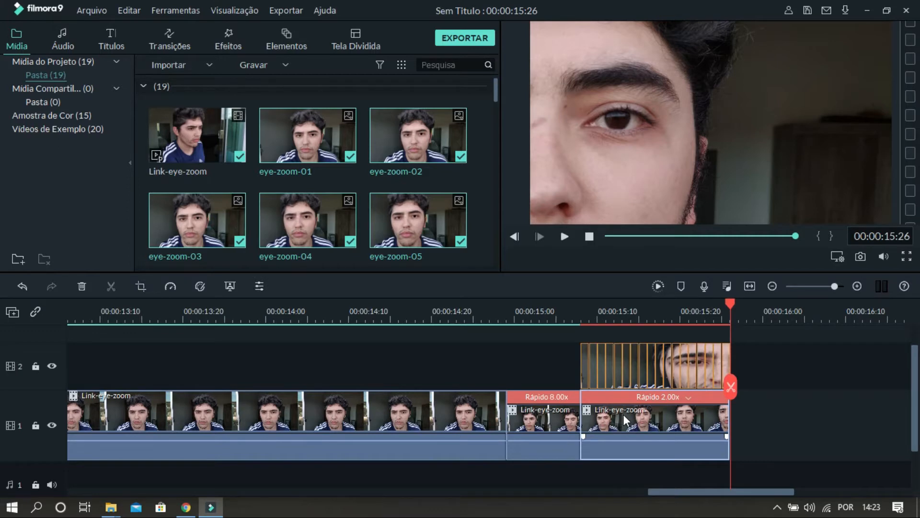
{"action": "key", "text": "Delete"}
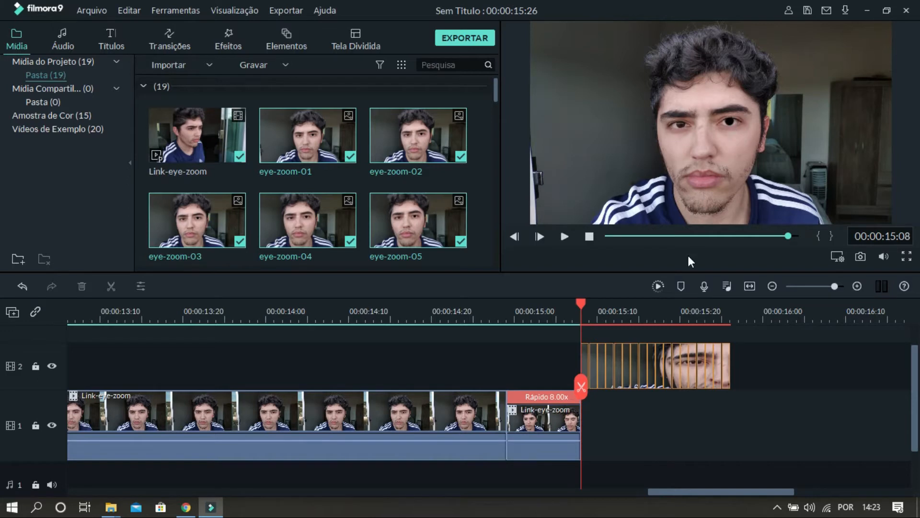
Import the sunset video whose file name starts with VID_20200611_1653 into the project media.
{"action": "left_click", "coordinate": [479, 199]}
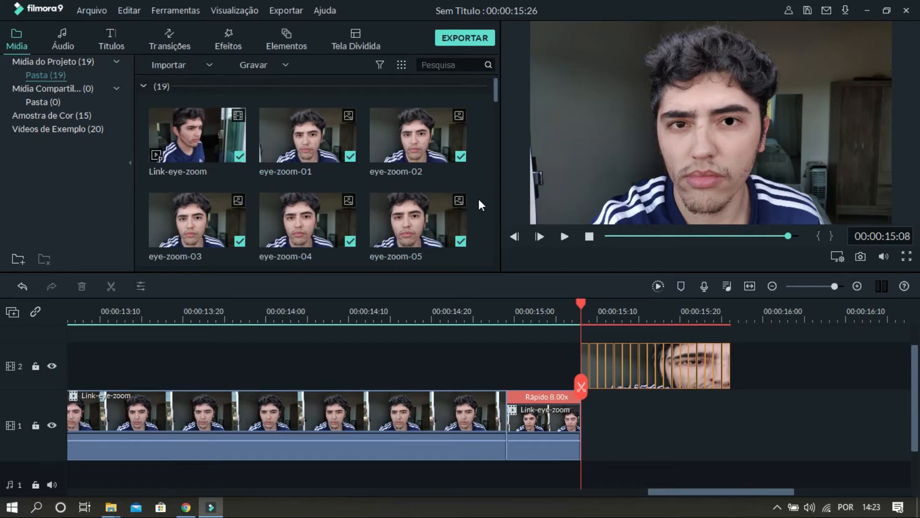
{"action": "left_click_drag", "start_coordinate": [496, 96], "coordinate": [494, 167]}
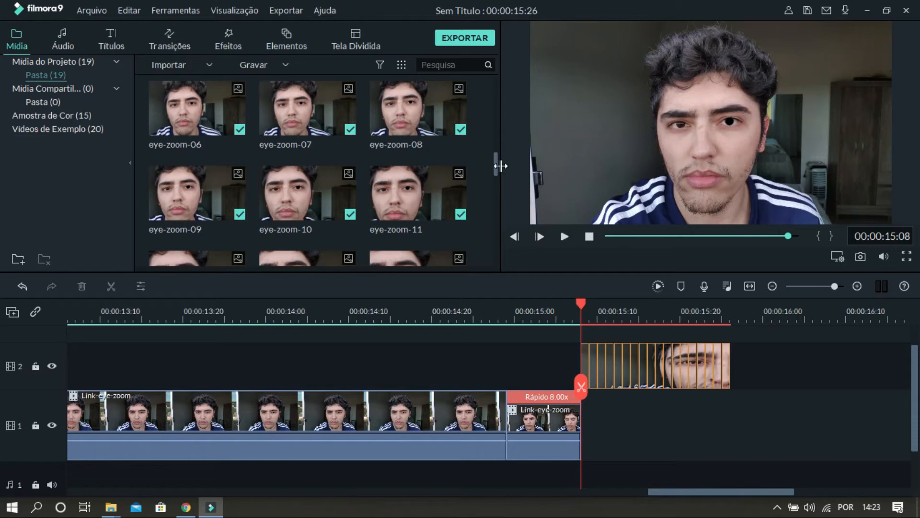
{"action": "left_click_drag", "start_coordinate": [500, 165], "coordinate": [498, 255]}
{"action": "key", "text": "ctrl+i"}
{"action": "scroll", "coordinate": [395, 207], "scroll_direction": "down", "scroll_amount": 5}
{"action": "double_click", "coordinate": [396, 207]}
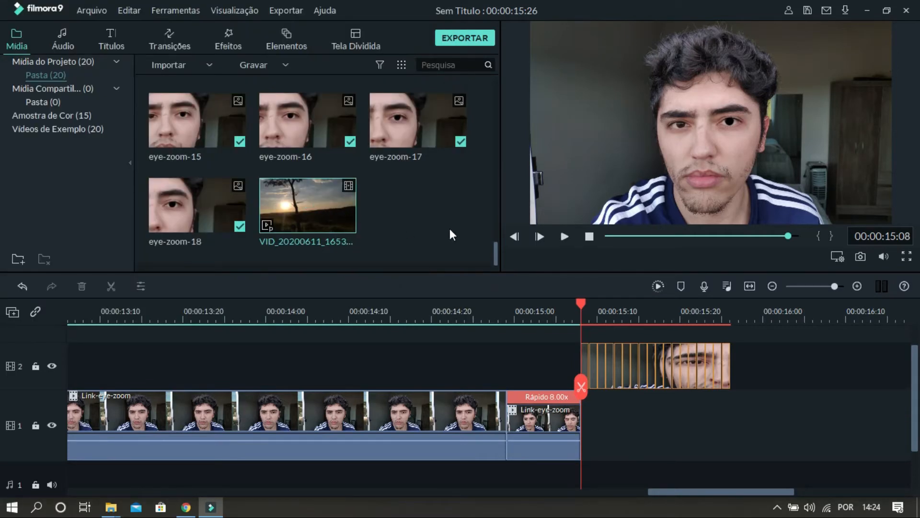
Place the sunset video on video track 1 directly after the 8.00x Link-eye-zoom segment, beneath the eye-zoom pictures.
{"action": "mouse_move", "coordinate": [338, 221]}
{"action": "left_click_drag", "start_coordinate": [338, 221], "coordinate": [586, 409]}
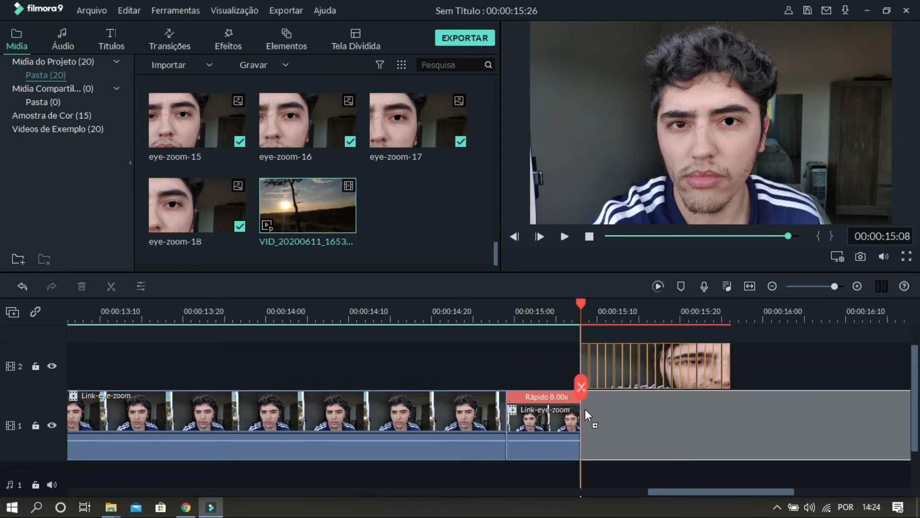
{"action": "left_click_drag", "start_coordinate": [585, 409], "coordinate": [585, 409]}
Split the sunset video frame by frame from 00:00:15:09 to 00:00:15:25, matching the cuts to the eye-zoom pictures above.
{"action": "scroll", "coordinate": [499, 491], "scroll_direction": "left", "scroll_amount": 4}
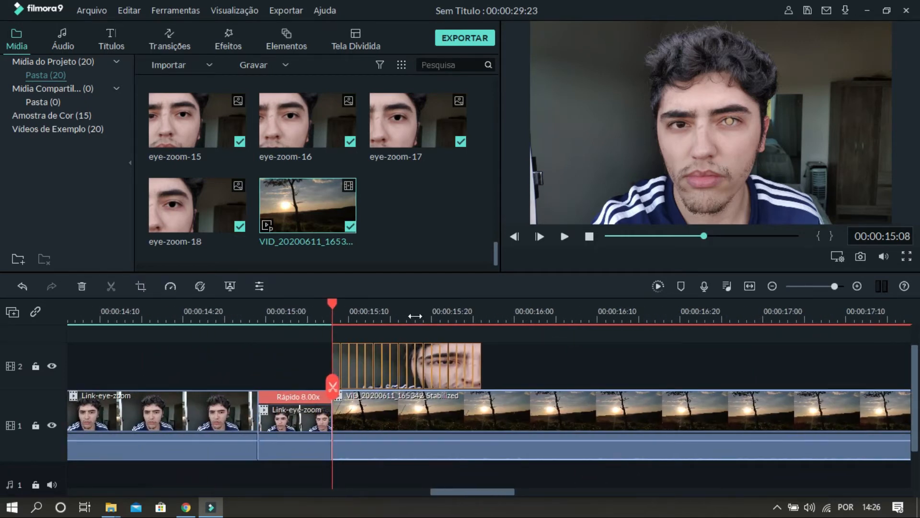
{"action": "scroll", "coordinate": [417, 315], "scroll_direction": "up", "scroll_amount": 2}
{"action": "scroll", "coordinate": [516, 325], "scroll_direction": "up", "scroll_amount": 2}
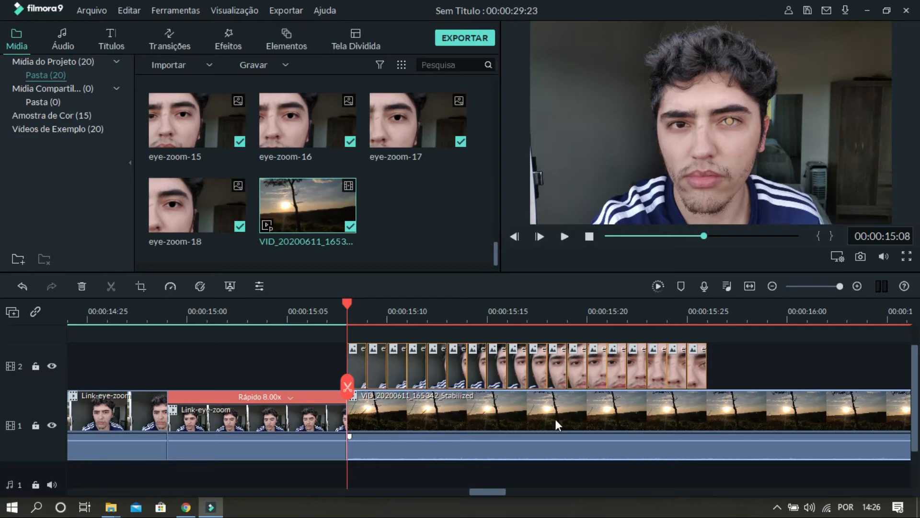
{"action": "key", "text": "Right"}
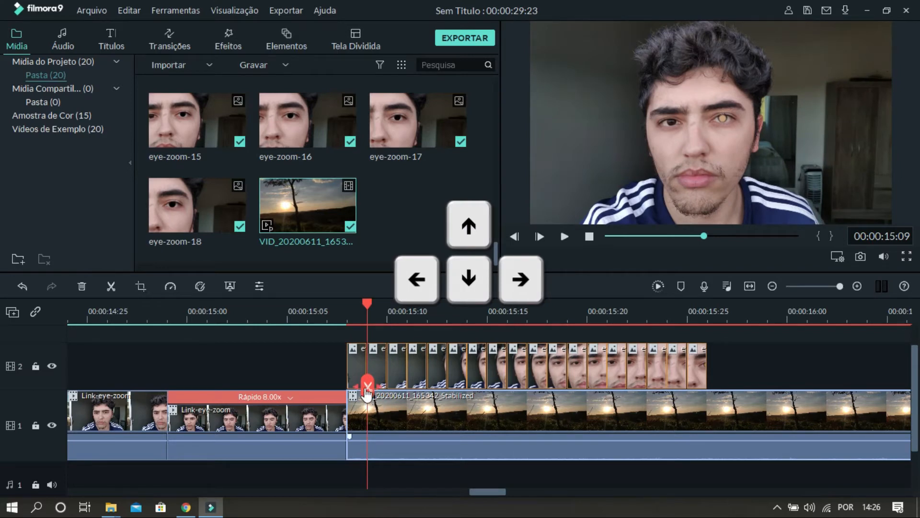
{"action": "left_click", "coordinate": [367, 387]}
{"action": "key", "text": "Right"}
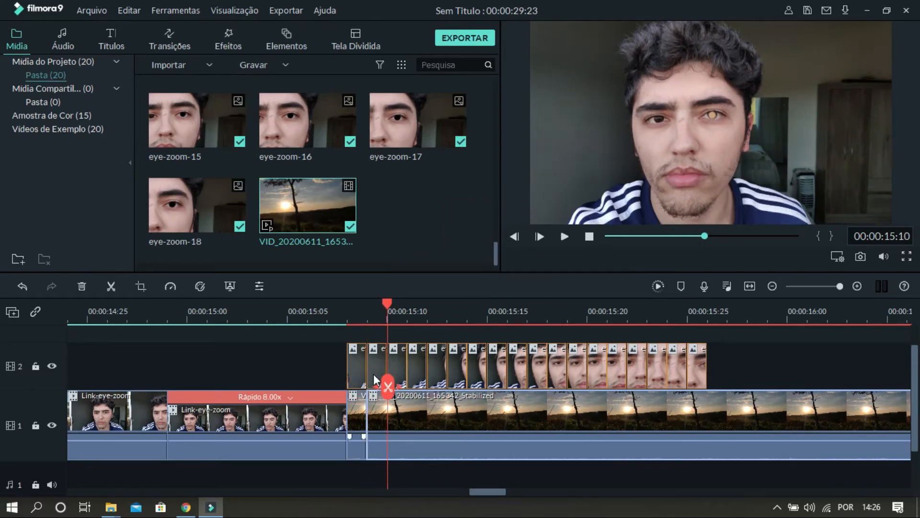
{"action": "left_click", "coordinate": [387, 386]}
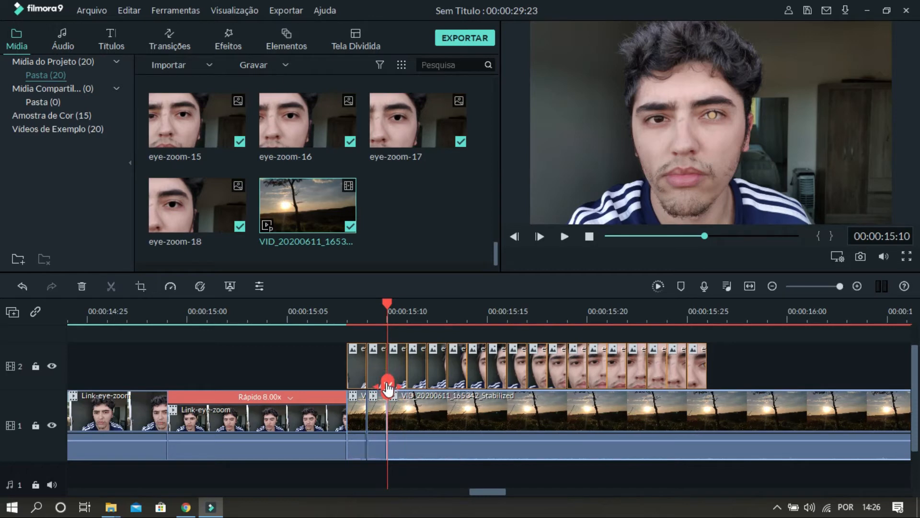
{"action": "key", "text": "Right"}
{"action": "left_click", "coordinate": [407, 386]}
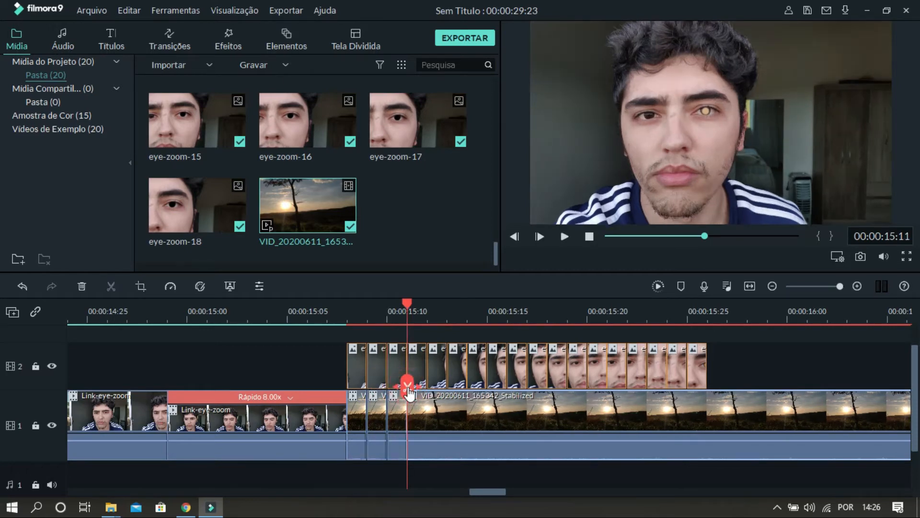
{"action": "key", "text": "Right"}
{"action": "left_click", "coordinate": [427, 387]}
{"action": "key", "text": "Right"}
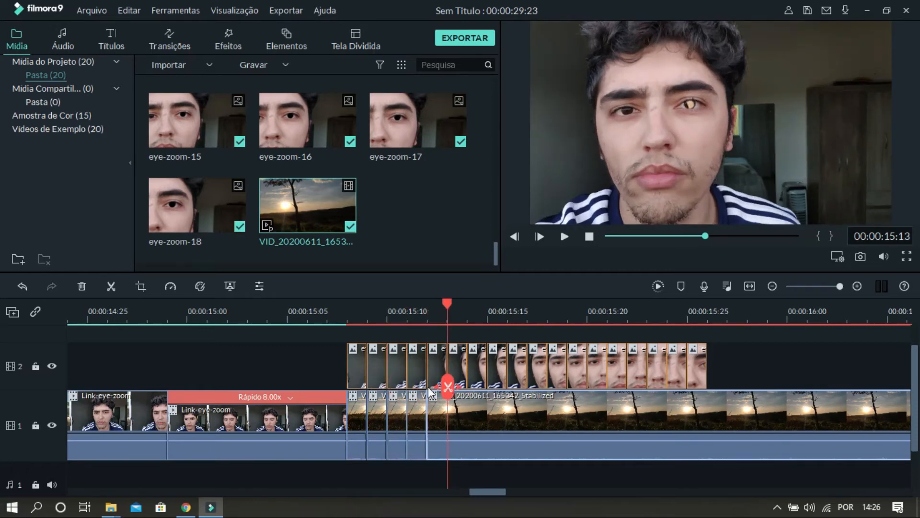
{"action": "left_click", "coordinate": [447, 386]}
{"action": "key", "text": "Right"}
{"action": "left_click", "coordinate": [467, 387]}
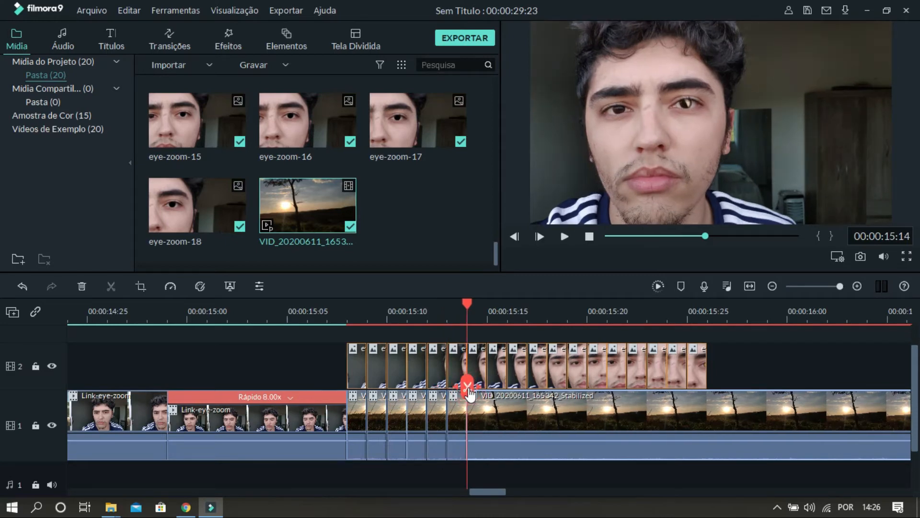
{"action": "key", "text": "Right"}
{"action": "left_click", "coordinate": [487, 387]}
{"action": "key", "text": "Right"}
{"action": "left_click", "coordinate": [507, 386]}
{"action": "key", "text": "Right"}
{"action": "left_click", "coordinate": [527, 387]}
{"action": "key", "text": "Right"}
{"action": "left_click", "coordinate": [547, 386]}
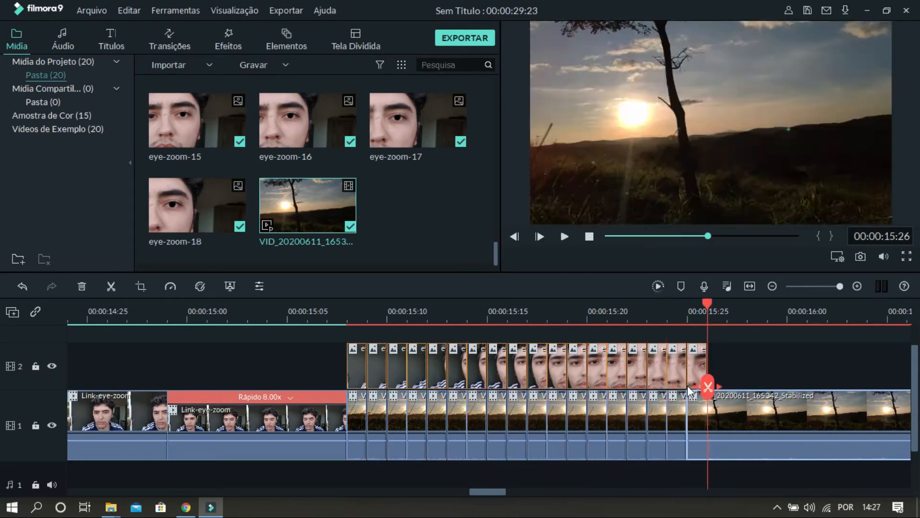
{"action": "left_click", "coordinate": [684, 317]}
{"action": "left_click", "coordinate": [689, 318]}
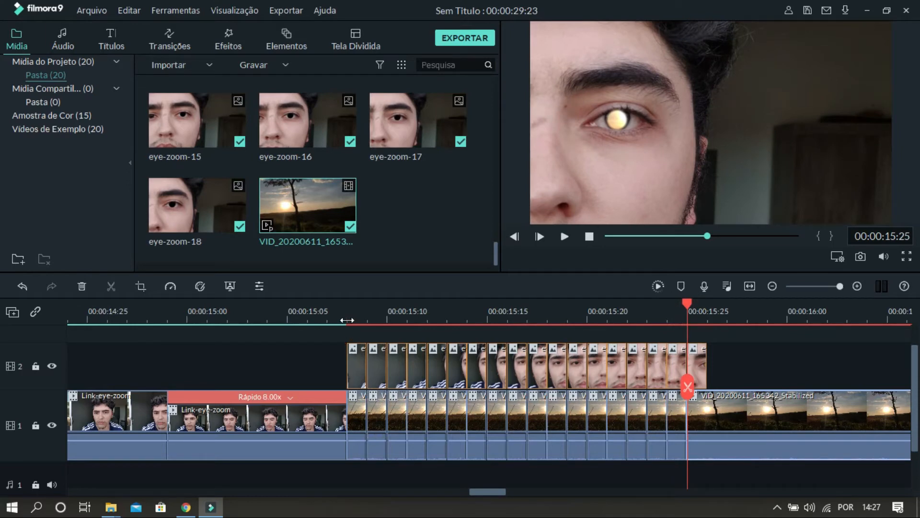
Return to 00:00:15:08 and set the scale of the first one-frame sunset clip to 5%.
{"action": "left_click", "coordinate": [347, 320]}
{"action": "left_click", "coordinate": [351, 321]}
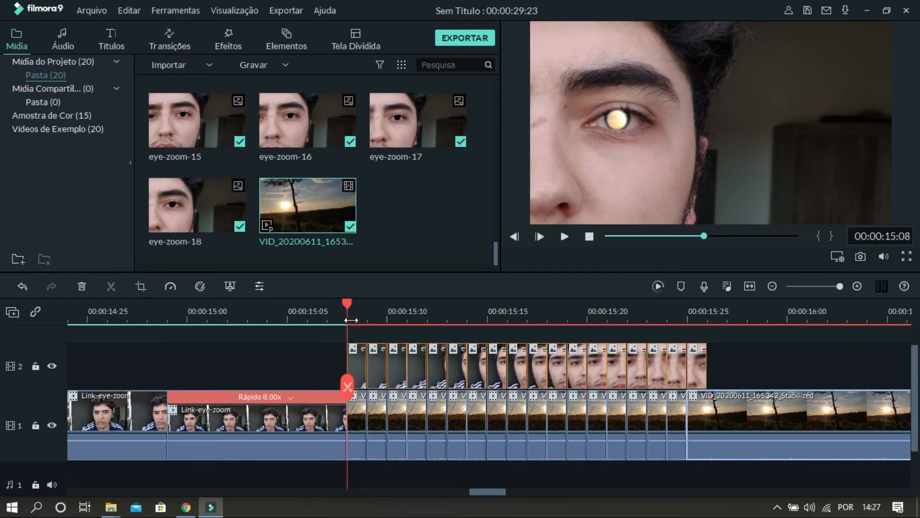
{"action": "left_click", "coordinate": [360, 403]}
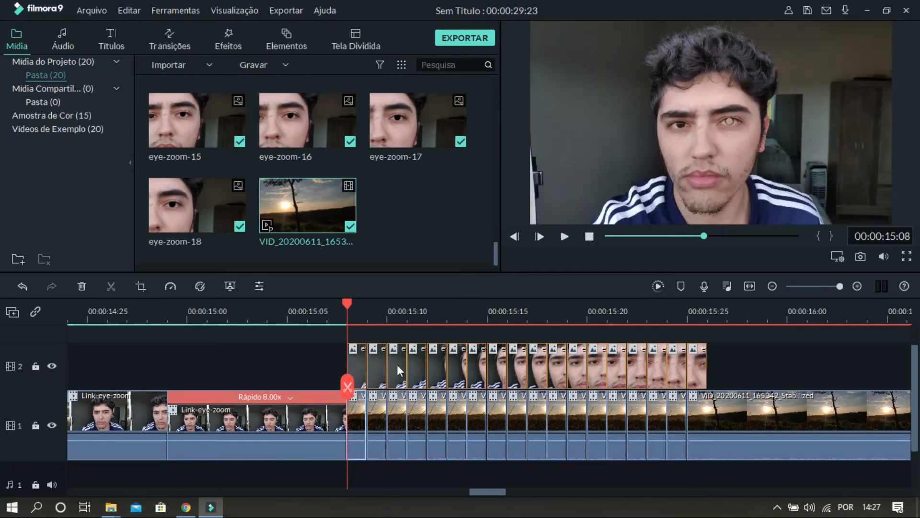
{"action": "double_click", "coordinate": [358, 410]}
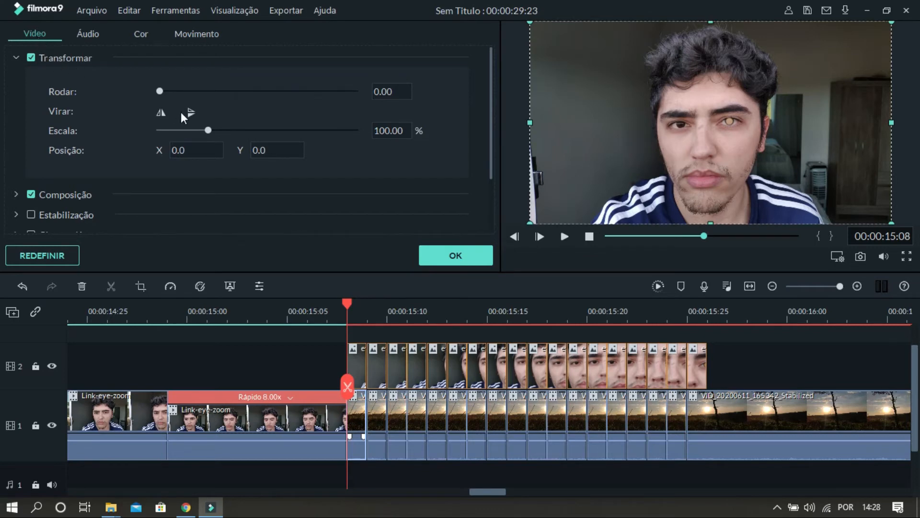
{"action": "left_click_drag", "start_coordinate": [208, 131], "coordinate": [163, 137]}
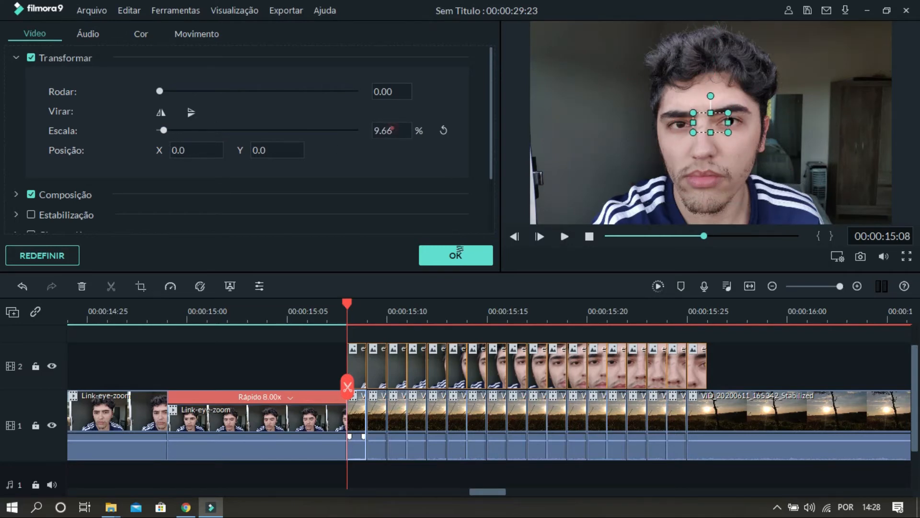
{"action": "double_click", "coordinate": [394, 130]}
{"action": "type", "text": "5"}
{"action": "key", "text": "Return"}
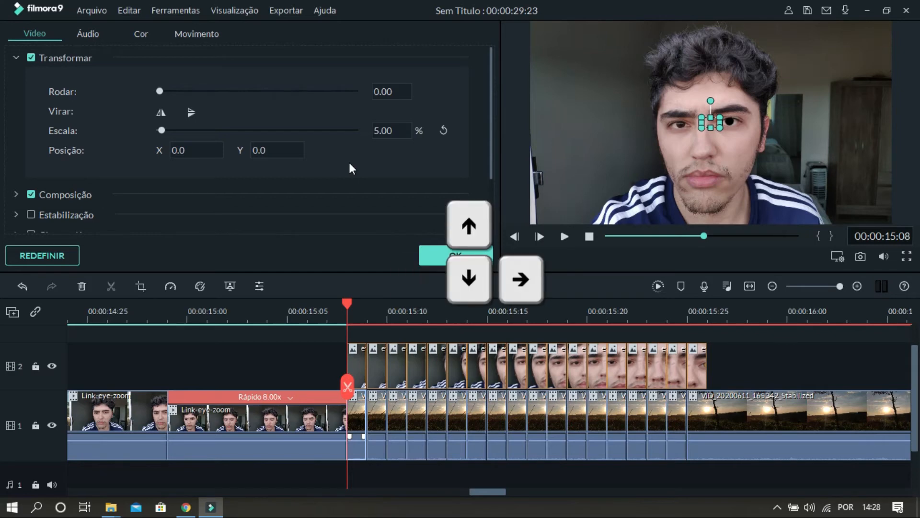
Move the first one-frame sunset clip horizontally to X 28.0 so it sits behind the erased iris.
{"action": "key", "text": "Right"}
{"action": "key", "text": "Right"}
{"action": "key", "text": "Right"}
{"action": "key", "text": "Right"}
{"action": "key", "text": "Right"}
{"action": "key", "text": "Right"}
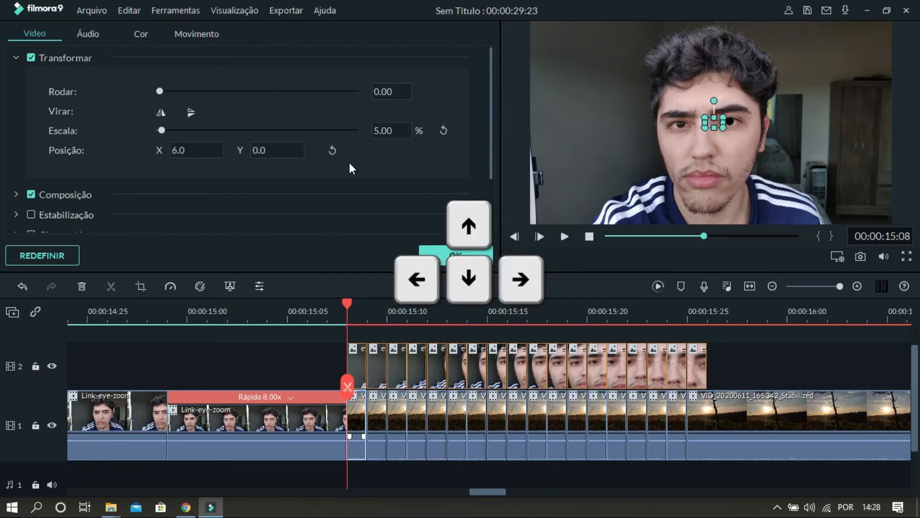
{"action": "key", "text": "Right"}
{"action": "key", "text": "Right"}
{"action": "key", "text": "Right"}
{"action": "key", "text": "Right"}
{"action": "key", "text": "Right"}
{"action": "key", "text": "Right"}
{"action": "key", "text": "Right"}
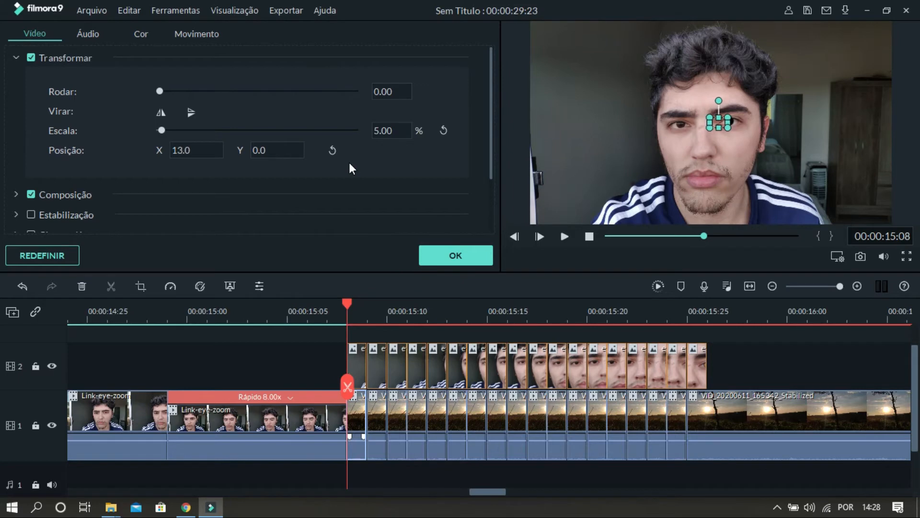
{"action": "key", "text": "Right"}
{"action": "key", "text": "Right"}
{"action": "key", "text": "Right"}
{"action": "key", "text": "Right"}
{"action": "key", "text": "Right"}
{"action": "key", "text": "Right"}
{"action": "key", "text": "Right"}
{"action": "key", "text": "Right"}
{"action": "key", "text": "Right"}
{"action": "key", "text": "Right"}
{"action": "key", "text": "Right"}
{"action": "key", "text": "Right"}
{"action": "key", "text": "Right"}
{"action": "key", "text": "Right"}
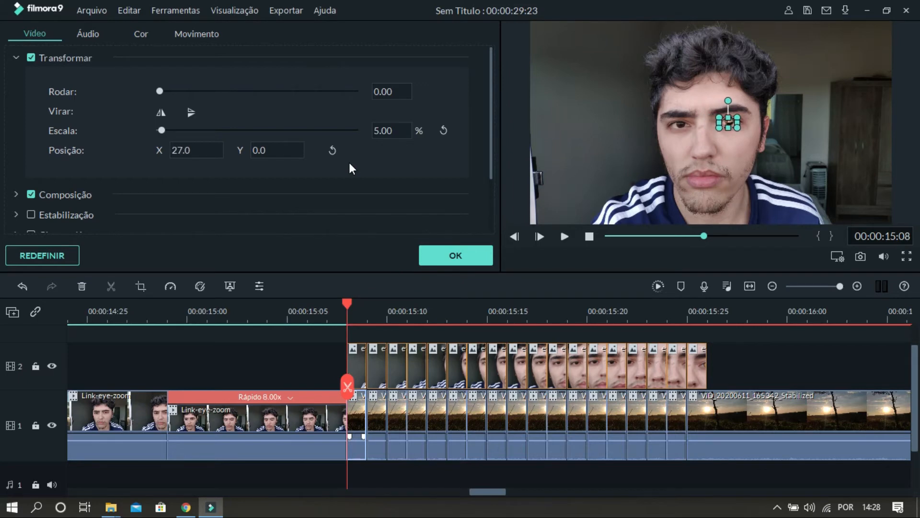
{"action": "key", "text": "Right"}
{"action": "key", "text": "Up"}
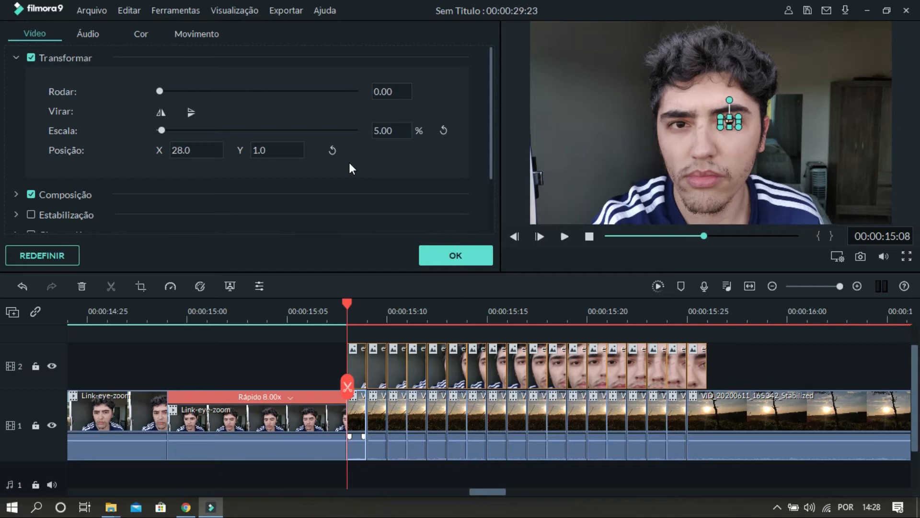
{"action": "key", "text": "Down"}
Set the scale of the second one-frame sunset clip, at 00:00:15:09, to 5%.
{"action": "left_click", "coordinate": [378, 409]}
{"action": "left_click", "coordinate": [389, 130]}
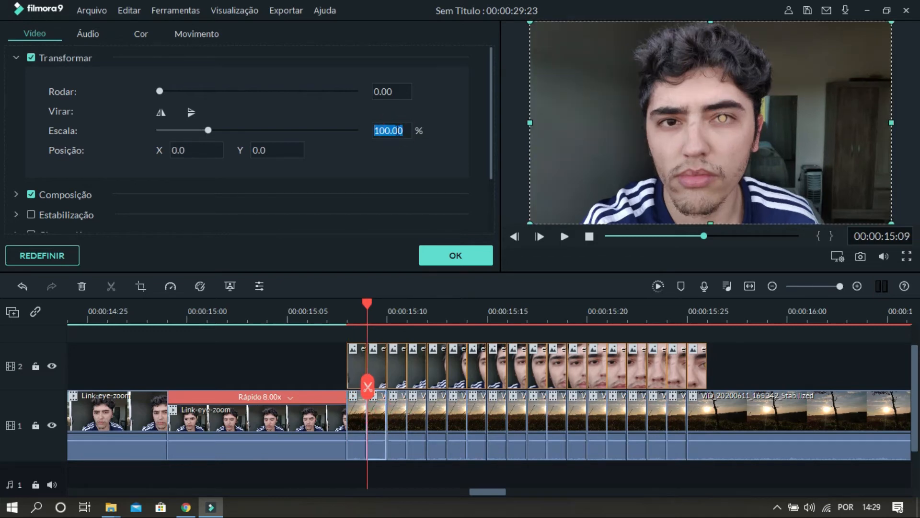
{"action": "type", "text": "5"}
{"action": "key", "text": "Return"}
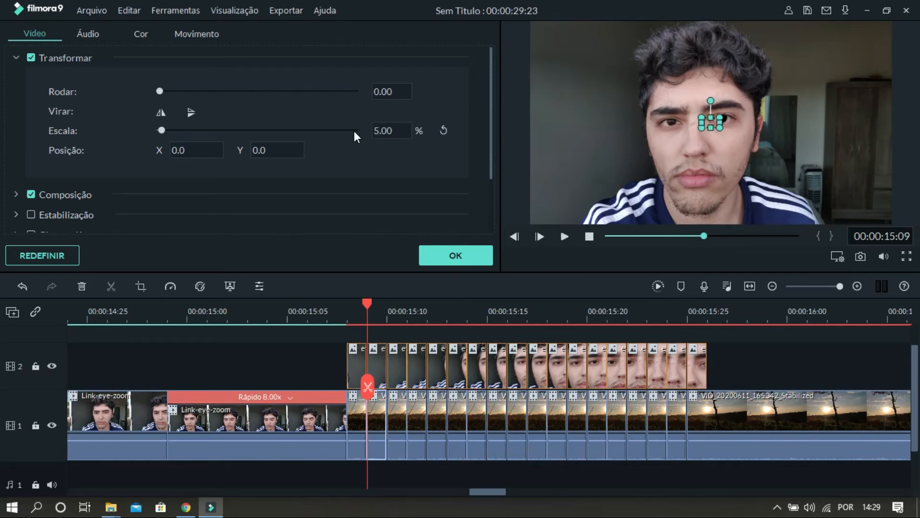
Position the second one-frame sunset clip at X 18.0, Y 6.0, behind the erased iris.
{"action": "key", "text": "alt+Right"}
{"action": "key", "text": "alt+Right"}
{"action": "key", "text": "alt+Right"}
{"action": "key", "text": "alt+Right"}
{"action": "key", "text": "alt+Right"}
{"action": "key", "text": "alt+Right"}
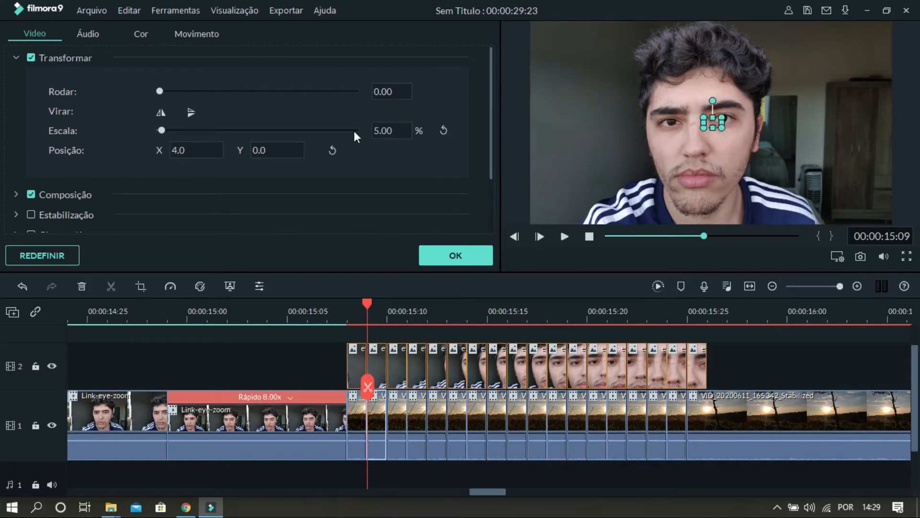
{"action": "key", "text": "alt+Right"}
{"action": "key", "text": "alt+Right"}
{"action": "key", "text": "alt+Right"}
{"action": "key", "text": "alt+Right"}
{"action": "key", "text": "alt+Right"}
{"action": "key", "text": "alt+Right"}
{"action": "key", "text": "alt+Right"}
{"action": "key", "text": "alt+Right"}
{"action": "key", "text": "alt+Right"}
{"action": "key", "text": "alt+Right"}
{"action": "key", "text": "alt+Right"}
{"action": "key", "text": "alt+Right"}
{"action": "key", "text": "alt+Right"}
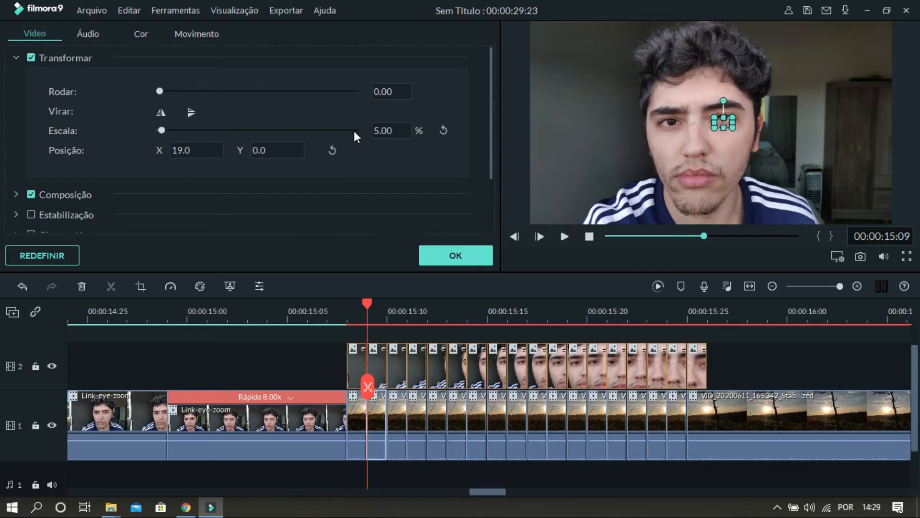
{"action": "key", "text": "alt+Left"}
{"action": "key", "text": "alt+Up"}
{"action": "key", "text": "alt+Up"}
{"action": "key", "text": "alt+Up"}
{"action": "key", "text": "alt+Up"}
{"action": "key", "text": "alt+Up"}
{"action": "key", "text": "alt+Up"}
{"action": "left_click", "coordinate": [519, 177]}
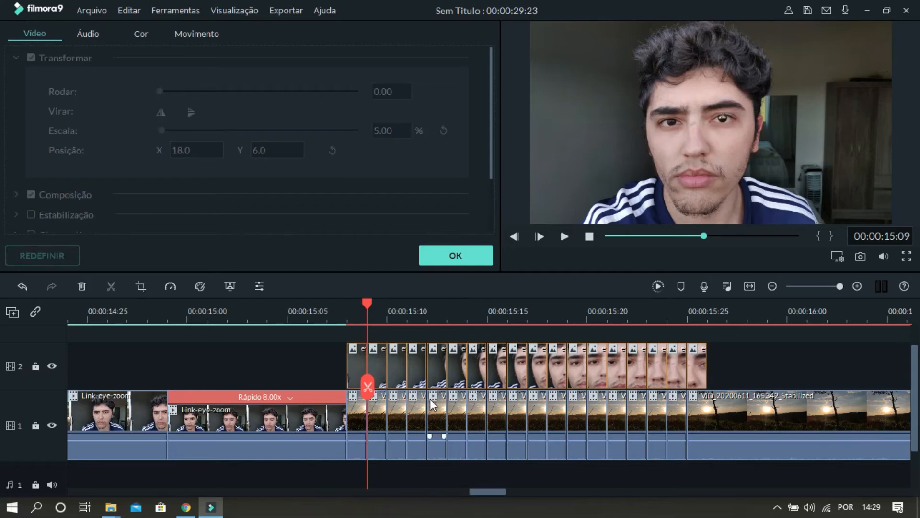
Compare how the sunset fills the iris in the third and fourth one-frame clips.
{"action": "left_click", "coordinate": [396, 409]}
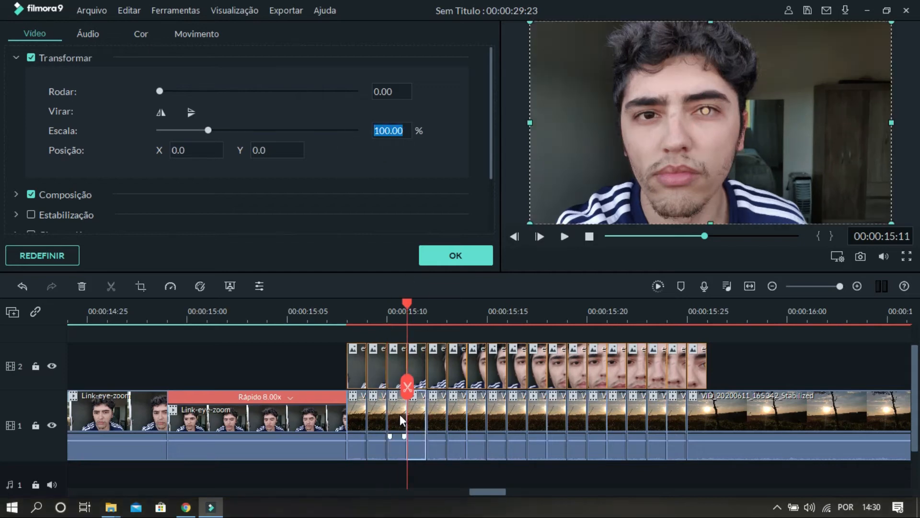
{"action": "double_click", "coordinate": [400, 414]}
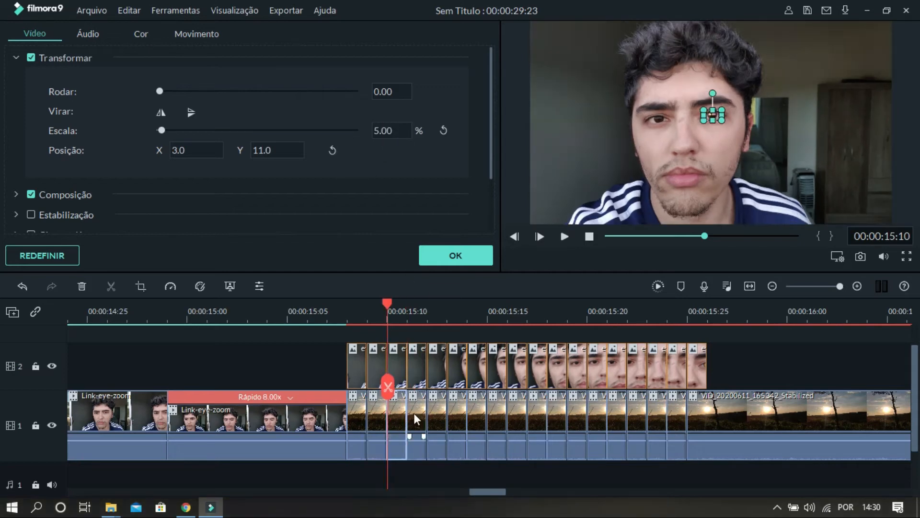
{"action": "double_click", "coordinate": [419, 408]}
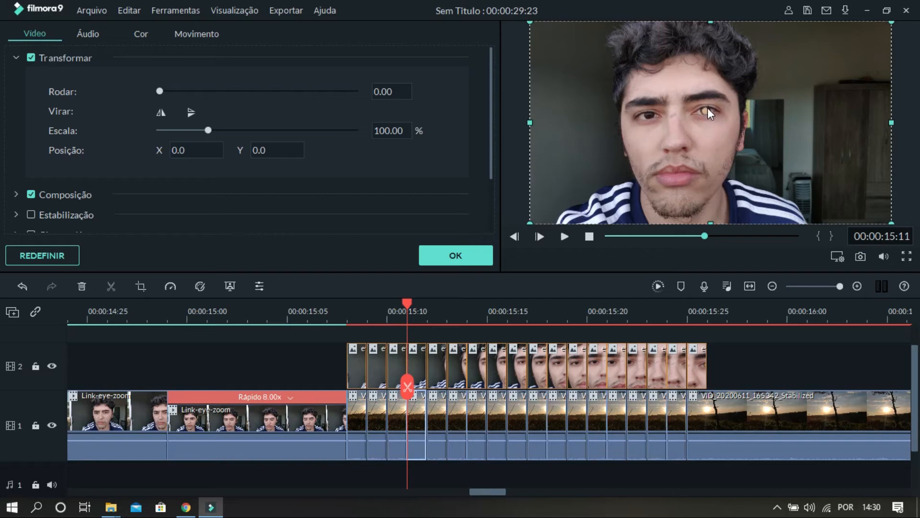
{"action": "double_click", "coordinate": [401, 410]}
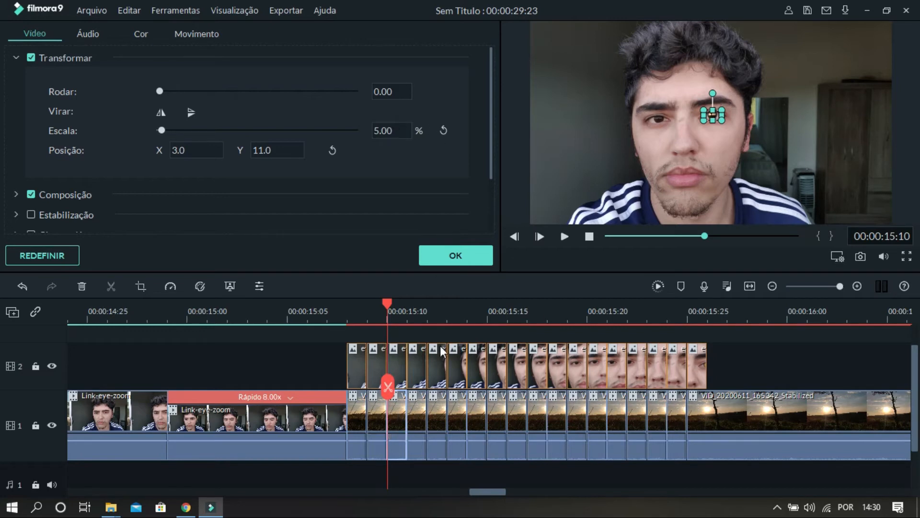
Set the scale of the fourth one-frame sunset clip, at 00:00:15:11, to 8%.
{"action": "left_click", "coordinate": [410, 410]}
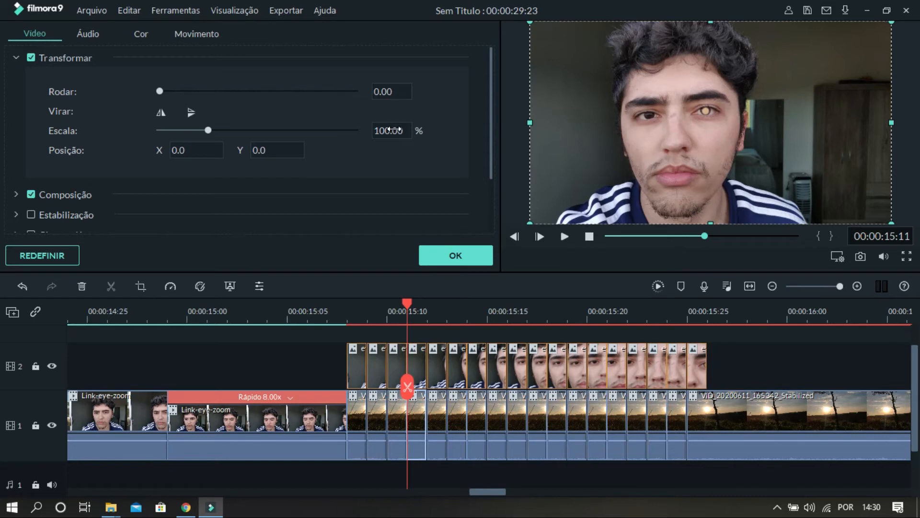
{"action": "left_click", "coordinate": [392, 131]}
{"action": "type", "text": "8"}
{"action": "key", "text": "Return"}
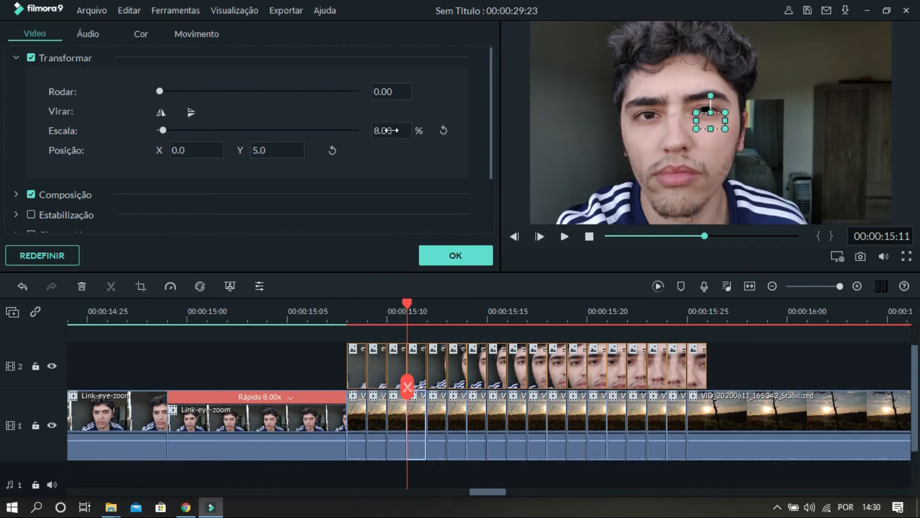
Position the fourth one-frame sunset clip behind the erased iris, at X -6.0 and about Y 16.
{"action": "key", "text": "Up"}
{"action": "key", "text": "Up"}
{"action": "key", "text": "Up"}
{"action": "key", "text": "Up"}
{"action": "key", "text": "Up"}
{"action": "key", "text": "Up"}
{"action": "key", "text": "Up"}
{"action": "key", "text": "Up"}
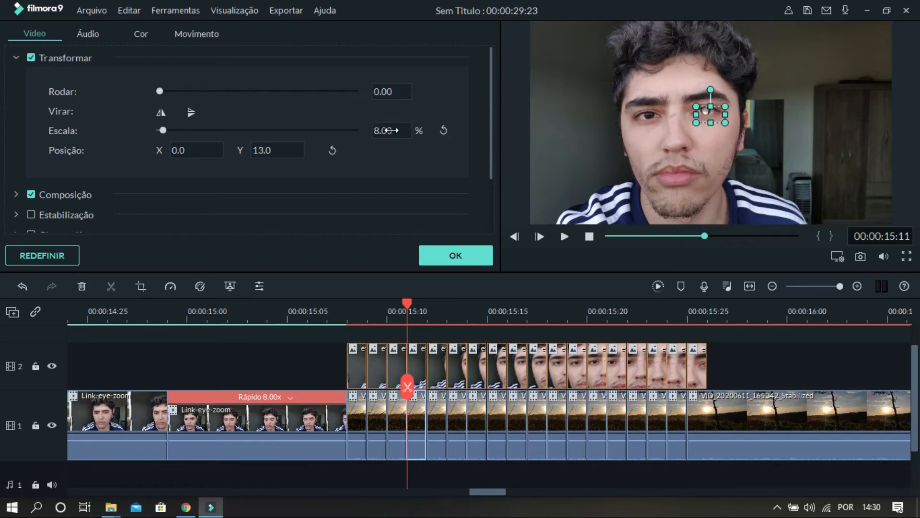
{"action": "key", "text": "Up"}
{"action": "key", "text": "Left"}
{"action": "key", "text": "Left"}
{"action": "key", "text": "Left"}
{"action": "key", "text": "Left"}
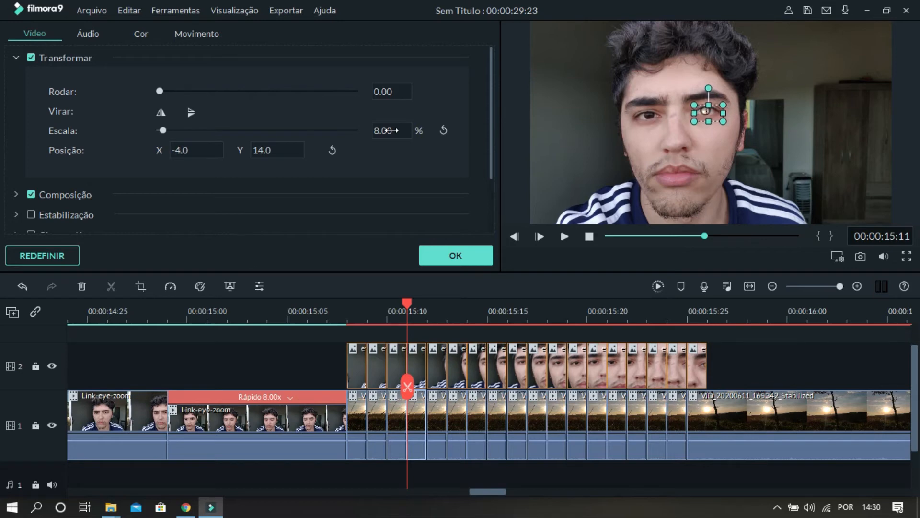
{"action": "key", "text": "Left"}
{"action": "key", "text": "Left"}
{"action": "key", "text": "Up"}
{"action": "key", "text": "Up"}
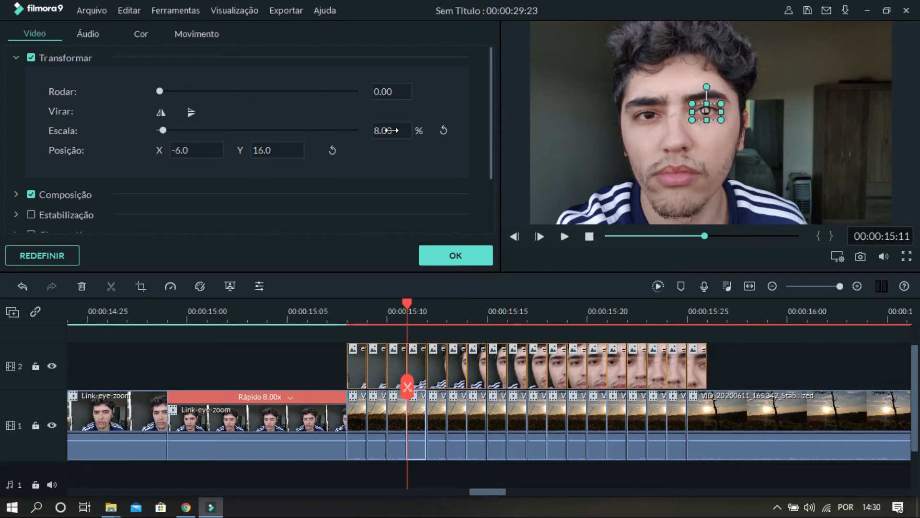
{"action": "key", "text": "Up"}
Open the fifth one-frame sunset clip, at 00:00:15:12, for editing its scale and position.
{"action": "double_click", "coordinate": [443, 409]}
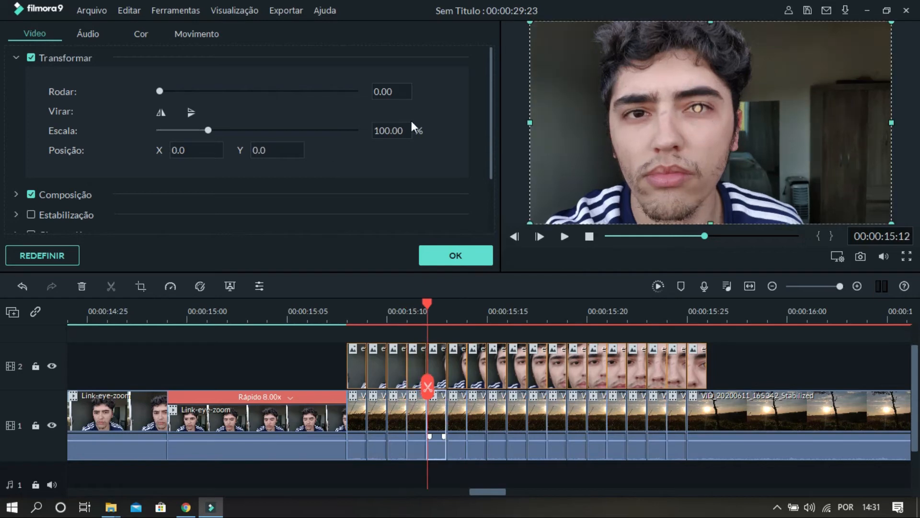
Scale down the fifth one-frame sunset clip, at 00:00:15:12, and move it up and left behind the erased iris.
{"action": "key", "text": "Up"}
{"action": "key", "text": "Up"}
{"action": "key", "text": "Up"}
{"action": "key", "text": "Up"}
{"action": "key", "text": "Up"}
{"action": "key", "text": "Up"}
{"action": "key", "text": "Up"}
{"action": "key", "text": "Up"}
{"action": "key", "text": "Up"}
{"action": "key", "text": "Up"}
{"action": "key", "text": "Up"}
{"action": "key", "text": "Up"}
{"action": "key", "text": "Up"}
{"action": "key", "text": "Up"}
{"action": "key", "text": "Up"}
{"action": "key", "text": "Up"}
{"action": "key", "text": "Up"}
{"action": "key", "text": "Left"}
{"action": "key", "text": "Left"}
{"action": "key", "text": "Left"}
{"action": "key", "text": "Left"}
{"action": "key", "text": "Left"}
{"action": "key", "text": "Left"}
{"action": "key", "text": "Left"}
{"action": "key", "text": "Left"}
{"action": "key", "text": "Left"}
{"action": "key", "text": "Left"}
{"action": "left_click_drag", "start_coordinate": [411, 129], "coordinate": [390, 129]}
{"action": "key", "text": "Up"}
Shift the sixth one-frame sunset clip, at 00:00:15:13, up and left so it fills the erased iris.
{"action": "double_click", "coordinate": [460, 409]}
{"action": "key", "text": "Up"}
{"action": "key", "text": "Up"}
{"action": "key", "text": "Up"}
{"action": "key", "text": "Up"}
{"action": "key", "text": "Up"}
{"action": "key", "text": "Up"}
{"action": "key", "text": "Up"}
{"action": "key", "text": "Up"}
{"action": "key", "text": "Up"}
{"action": "key", "text": "Up"}
{"action": "key", "text": "Up"}
{"action": "key", "text": "Up"}
{"action": "key", "text": "Up"}
{"action": "key", "text": "Up"}
{"action": "key", "text": "Up"}
{"action": "key", "text": "Up"}
{"action": "key", "text": "Up"}
{"action": "key", "text": "Up"}
{"action": "key", "text": "Up"}
{"action": "key", "text": "Up"}
{"action": "key", "text": "Left"}
{"action": "key", "text": "Left"}
{"action": "key", "text": "Left"}
{"action": "key", "text": "Left"}
{"action": "key", "text": "Left"}
{"action": "key", "text": "Left"}
{"action": "key", "text": "Left"}
{"action": "key", "text": "Left"}
{"action": "key", "text": "Left"}
{"action": "key", "text": "Left"}
{"action": "key", "text": "Left"}
{"action": "key", "text": "Left"}
{"action": "key", "text": "Left"}
{"action": "key", "text": "Left"}
{"action": "key", "text": "Left"}
{"action": "key", "text": "Left"}
{"action": "key", "text": "Left"}
{"action": "key", "text": "Left"}
{"action": "key", "text": "Left"}
{"action": "key", "text": "Left"}
{"action": "key", "text": "Up"}
{"action": "key", "text": "Up"}
{"action": "key", "text": "Up"}
{"action": "key", "text": "Up"}
{"action": "key", "text": "Up"}
Align the seventh one-frame sunset clip, at 00:00:15:14, with the erased iris by moving it up and left.
{"action": "double_click", "coordinate": [475, 411]}
{"action": "key", "text": "Up"}
{"action": "key", "text": "Up"}
{"action": "key", "text": "Up"}
{"action": "key", "text": "Up"}
{"action": "key", "text": "Up"}
{"action": "key", "text": "Up"}
{"action": "key", "text": "Up"}
{"action": "key", "text": "Up"}
{"action": "key", "text": "Up"}
{"action": "key", "text": "Up"}
{"action": "key", "text": "Up"}
{"action": "key", "text": "Up"}
{"action": "key", "text": "Up"}
{"action": "key", "text": "Up"}
{"action": "key", "text": "Up"}
{"action": "key", "text": "Up"}
{"action": "key", "text": "Up"}
{"action": "key", "text": "Up"}
{"action": "key", "text": "Up"}
{"action": "key", "text": "Up"}
{"action": "key", "text": "Left"}
{"action": "key", "text": "Left"}
{"action": "key", "text": "Left"}
{"action": "key", "text": "Left"}
{"action": "key", "text": "Left"}
{"action": "key", "text": "Left"}
{"action": "key", "text": "Left"}
{"action": "key", "text": "Left"}
{"action": "key", "text": "Left"}
{"action": "key", "text": "Left"}
{"action": "key", "text": "Left"}
{"action": "key", "text": "Left"}
{"action": "key", "text": "Left"}
{"action": "key", "text": "Left"}
{"action": "key", "text": "Left"}
{"action": "key", "text": "Left"}
{"action": "key", "text": "Left"}
{"action": "key", "text": "Left"}
{"action": "key", "text": "Left"}
{"action": "key", "text": "Left"}
Set the scale of the eighth one-frame sunset clip, at 00:00:15:15, to 13%.
{"action": "double_click", "coordinate": [493, 411]}
{"action": "left_click", "coordinate": [404, 130]}
{"action": "type", "text": "13"}
{"action": "key", "text": "Return"}
Raise the eighth one-frame sunset clip to about Y 25 and shift it left behind the erased iris.
{"action": "key", "text": "Up"}
{"action": "key", "text": "Up"}
{"action": "key", "text": "Up"}
{"action": "key", "text": "Up"}
{"action": "key", "text": "Up"}
{"action": "key", "text": "Up"}
{"action": "key", "text": "Up"}
{"action": "key", "text": "Up"}
{"action": "key", "text": "Up"}
{"action": "key", "text": "Up"}
{"action": "key", "text": "Up"}
{"action": "key", "text": "Up"}
{"action": "key", "text": "Up"}
{"action": "key", "text": "Up"}
{"action": "key", "text": "Up"}
{"action": "key", "text": "Up"}
{"action": "key", "text": "Up"}
{"action": "key", "text": "Up"}
{"action": "key", "text": "Up"}
{"action": "key", "text": "Up"}
{"action": "key", "text": "Left"}
{"action": "key", "text": "Left"}
{"action": "key", "text": "Left"}
{"action": "key", "text": "Left"}
{"action": "key", "text": "Left"}
{"action": "key", "text": "Left"}
{"action": "key", "text": "Left"}
{"action": "key", "text": "Left"}
{"action": "key", "text": "Left"}
{"action": "key", "text": "Left"}
{"action": "key", "text": "Left"}
{"action": "key", "text": "Left"}
{"action": "key", "text": "Left"}
{"action": "key", "text": "Left"}
{"action": "key", "text": "Left"}
{"action": "key", "text": "Left"}
{"action": "key", "text": "Left"}
{"action": "key", "text": "Left"}
{"action": "key", "text": "Left"}
{"action": "key", "text": "Left"}
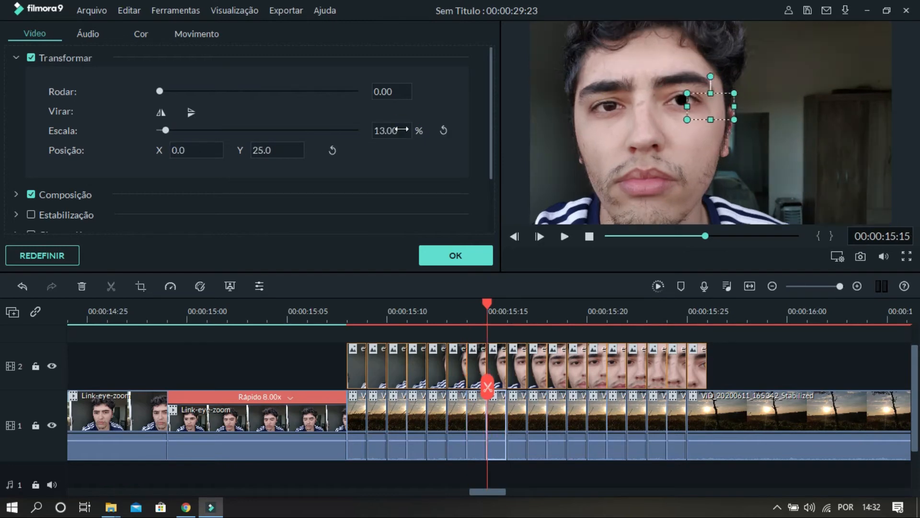
Set the scale of the ninth one-frame sunset clip, at 00:00:15:16, to 13%.
{"action": "double_click", "coordinate": [514, 412]}
{"action": "left_click", "coordinate": [399, 131]}
{"action": "type", "text": "13"}
{"action": "key", "text": "Return"}
Move the ninth one-frame sunset clip up and left so it shows through the erased iris.
{"action": "key", "text": "Up"}
{"action": "key", "text": "Up"}
{"action": "key", "text": "Up"}
{"action": "key", "text": "Up"}
{"action": "key", "text": "Up"}
{"action": "key", "text": "Up"}
{"action": "key", "text": "Up"}
{"action": "key", "text": "Up"}
{"action": "key", "text": "Up"}
{"action": "key", "text": "Up"}
{"action": "key", "text": "Up"}
{"action": "key", "text": "Up"}
{"action": "key", "text": "Up"}
{"action": "key", "text": "Up"}
{"action": "key", "text": "Up"}
{"action": "key", "text": "Up"}
{"action": "key", "text": "Up"}
{"action": "key", "text": "Up"}
{"action": "key", "text": "Up"}
{"action": "key", "text": "Up"}
{"action": "key", "text": "Left"}
{"action": "key", "text": "Left"}
{"action": "key", "text": "Left"}
{"action": "key", "text": "Left"}
{"action": "key", "text": "Left"}
{"action": "key", "text": "Left"}
{"action": "key", "text": "Left"}
{"action": "key", "text": "Left"}
{"action": "key", "text": "Left"}
{"action": "key", "text": "Left"}
{"action": "key", "text": "Left"}
{"action": "key", "text": "Left"}
{"action": "key", "text": "Left"}
{"action": "key", "text": "Left"}
{"action": "key", "text": "Left"}
{"action": "key", "text": "Left"}
{"action": "key", "text": "Left"}
{"action": "key", "text": "Left"}
{"action": "key", "text": "Left"}
{"action": "key", "text": "Left"}
{"action": "key", "text": "Left"}
{"action": "key", "text": "Left"}
{"action": "key", "text": "Left"}
{"action": "key", "text": "Left"}
{"action": "key", "text": "Left"}
{"action": "key", "text": "Left"}
{"action": "key", "text": "Left"}
{"action": "key", "text": "Left"}
{"action": "key", "text": "Left"}
{"action": "key", "text": "Left"}
{"action": "key", "text": "Left"}
{"action": "key", "text": "Left"}
{"action": "key", "text": "Left"}
{"action": "key", "text": "Left"}
{"action": "key", "text": "Left"}
Open the transform settings of the tenth one-frame sunset clip, at 00:00:15:17.
{"action": "double_click", "coordinate": [536, 410]}
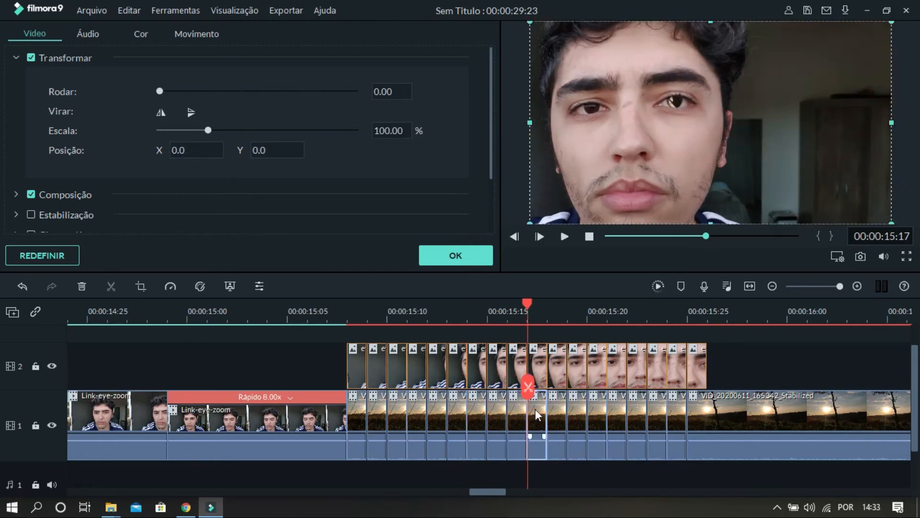
Scale down the tenth one-frame sunset clip and move it left and up so it shows through the erased iris.
{"action": "key", "text": "Left"}
{"action": "key", "text": "Left"}
{"action": "key", "text": "Left"}
{"action": "key", "text": "Left"}
{"action": "key", "text": "Left"}
{"action": "key", "text": "Left"}
{"action": "key", "text": "Left"}
{"action": "key", "text": "Left"}
{"action": "key", "text": "Left"}
{"action": "key", "text": "Left"}
{"action": "key", "text": "Left"}
{"action": "key", "text": "Left"}
{"action": "key", "text": "Left"}
{"action": "key", "text": "Left"}
{"action": "key", "text": "Left"}
{"action": "key", "text": "Left"}
{"action": "key", "text": "Left"}
{"action": "key", "text": "Left"}
{"action": "key", "text": "Left"}
{"action": "key", "text": "Left"}
{"action": "left_click_drag", "start_coordinate": [410, 130], "coordinate": [394, 129]}
{"action": "key", "text": "Up"}
{"action": "key", "text": "Up"}
{"action": "key", "text": "Up"}
{"action": "key", "text": "Up"}
{"action": "key", "text": "Up"}
{"action": "key", "text": "Up"}
{"action": "key", "text": "Up"}
{"action": "key", "text": "Up"}
{"action": "key", "text": "Up"}
{"action": "key", "text": "Up"}
{"action": "key", "text": "Up"}
{"action": "key", "text": "Up"}
{"action": "key", "text": "Up"}
{"action": "key", "text": "Up"}
{"action": "key", "text": "Up"}
{"action": "key", "text": "Up"}
{"action": "key", "text": "Up"}
{"action": "key", "text": "Up"}
{"action": "key", "text": "Up"}
{"action": "key", "text": "Up"}
Shift the eleventh one-frame sunset clip, at 00:00:15:18, left and up behind the erased iris.
{"action": "double_click", "coordinate": [561, 422]}
{"action": "key", "text": "Left"}
{"action": "key", "text": "Left"}
{"action": "key", "text": "Left"}
{"action": "key", "text": "Left"}
{"action": "key", "text": "Left"}
{"action": "key", "text": "Left"}
{"action": "key", "text": "Left"}
{"action": "key", "text": "Left"}
{"action": "key", "text": "Left"}
{"action": "key", "text": "Left"}
{"action": "key", "text": "Left"}
{"action": "key", "text": "Left"}
{"action": "key", "text": "Left"}
{"action": "key", "text": "Left"}
{"action": "key", "text": "Left"}
{"action": "key", "text": "Left"}
{"action": "key", "text": "Left"}
{"action": "key", "text": "Left"}
{"action": "key", "text": "Left"}
{"action": "key", "text": "Left"}
{"action": "key", "text": "Up"}
{"action": "key", "text": "Up"}
{"action": "key", "text": "Up"}
{"action": "key", "text": "Up"}
{"action": "key", "text": "Up"}
{"action": "key", "text": "Up"}
{"action": "key", "text": "Up"}
{"action": "key", "text": "Up"}
{"action": "key", "text": "Up"}
{"action": "key", "text": "Up"}
{"action": "key", "text": "Up"}
{"action": "key", "text": "Up"}
{"action": "key", "text": "Up"}
{"action": "key", "text": "Up"}
{"action": "key", "text": "Up"}
{"action": "key", "text": "Up"}
{"action": "key", "text": "Up"}
{"action": "key", "text": "Up"}
{"action": "key", "text": "Up"}
{"action": "key", "text": "Up"}
Shift the twelfth one-frame sunset clip, at 00:00:15:19, left and up behind the erased iris.
{"action": "double_click", "coordinate": [578, 422]}
{"action": "key", "text": "Left"}
{"action": "key", "text": "Left"}
{"action": "key", "text": "Left"}
{"action": "key", "text": "Left"}
{"action": "key", "text": "Left"}
{"action": "key", "text": "Left"}
{"action": "key", "text": "Left"}
{"action": "key", "text": "Left"}
{"action": "key", "text": "Left"}
{"action": "key", "text": "Left"}
{"action": "key", "text": "Left"}
{"action": "key", "text": "Left"}
{"action": "key", "text": "Left"}
{"action": "key", "text": "Left"}
{"action": "key", "text": "Left"}
{"action": "key", "text": "Left"}
{"action": "key", "text": "Left"}
{"action": "key", "text": "Left"}
{"action": "key", "text": "Left"}
{"action": "key", "text": "Left"}
{"action": "key", "text": "Up"}
{"action": "key", "text": "Up"}
{"action": "key", "text": "Up"}
{"action": "key", "text": "Up"}
{"action": "key", "text": "Up"}
{"action": "key", "text": "Up"}
{"action": "key", "text": "Up"}
{"action": "key", "text": "Up"}
{"action": "key", "text": "Up"}
{"action": "key", "text": "Up"}
{"action": "key", "text": "Up"}
{"action": "key", "text": "Up"}
{"action": "key", "text": "Up"}
{"action": "key", "text": "Up"}
{"action": "key", "text": "Up"}
{"action": "key", "text": "Up"}
{"action": "key", "text": "Up"}
{"action": "key", "text": "Up"}
{"action": "key", "text": "Up"}
{"action": "key", "text": "Up"}
Open the scale value of the thirteenth one-frame sunset clip, at 00:00:15:20, for editing.
{"action": "double_click", "coordinate": [597, 422]}
{"action": "left_click", "coordinate": [398, 131]}
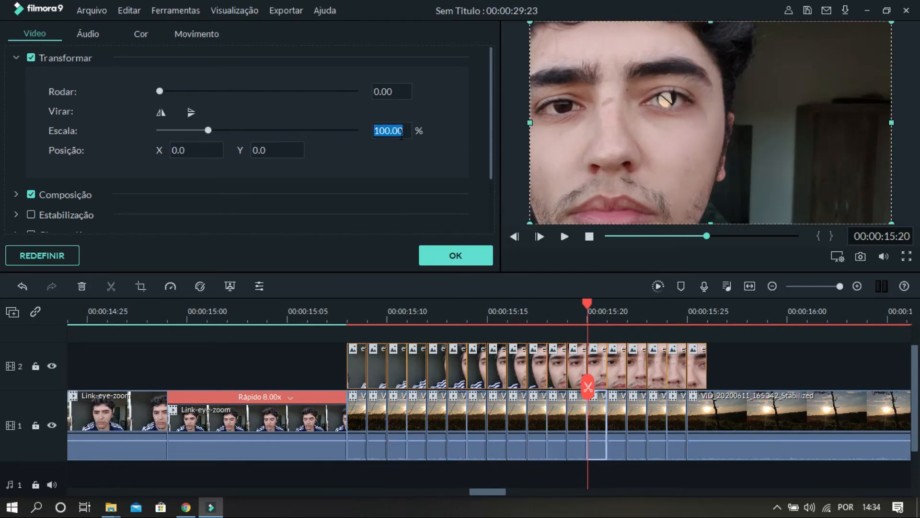
Set the thirteenth one-frame sunset clip's scale to 16% and move it left and up behind the erased iris.
{"action": "type", "text": "16"}
{"action": "key", "text": "Return"}
{"action": "key", "text": "Up"}
{"action": "key", "text": "Up"}
{"action": "key", "text": "Up"}
{"action": "key", "text": "Up"}
{"action": "key", "text": "Up"}
{"action": "key", "text": "Up"}
{"action": "key", "text": "Up"}
{"action": "key", "text": "Up"}
{"action": "key", "text": "Up"}
{"action": "key", "text": "Up"}
{"action": "key", "text": "Up"}
{"action": "key", "text": "Up"}
{"action": "key", "text": "Up"}
{"action": "key", "text": "Up"}
{"action": "key", "text": "Up"}
{"action": "key", "text": "Up"}
{"action": "key", "text": "Up"}
{"action": "key", "text": "Up"}
{"action": "key", "text": "Up"}
{"action": "key", "text": "Up"}
{"action": "key", "text": "Left"}
{"action": "key", "text": "Left"}
{"action": "key", "text": "Left"}
{"action": "key", "text": "Left"}
{"action": "key", "text": "Left"}
{"action": "key", "text": "Left"}
{"action": "key", "text": "Left"}
{"action": "key", "text": "Left"}
{"action": "key", "text": "Left"}
{"action": "key", "text": "Left"}
{"action": "key", "text": "Left"}
{"action": "key", "text": "Left"}
{"action": "key", "text": "Left"}
{"action": "key", "text": "Left"}
{"action": "key", "text": "Left"}
{"action": "key", "text": "Left"}
{"action": "key", "text": "Left"}
{"action": "key", "text": "Left"}
{"action": "key", "text": "Left"}
{"action": "key", "text": "Left"}
{"action": "key", "text": "Up"}
{"action": "key", "text": "Up"}
{"action": "key", "text": "Up"}
{"action": "key", "text": "Up"}
{"action": "key", "text": "Up"}
Scale the fourteenth one-frame sunset clip, at 00:00:15:21, to 17% and shift it to X -50, Y 27 behind the erased iris.
{"action": "double_click", "coordinate": [616, 422]}
{"action": "left_click", "coordinate": [396, 127]}
{"action": "type", "text": "17"}
{"action": "key", "text": "Return"}
{"action": "key", "text": "Up"}
{"action": "key", "text": "Up"}
{"action": "key", "text": "Up"}
{"action": "key", "text": "Up"}
{"action": "key", "text": "Up"}
{"action": "key", "text": "Up"}
{"action": "key", "text": "Up"}
{"action": "key", "text": "Up"}
{"action": "key", "text": "Up"}
{"action": "key", "text": "Up"}
{"action": "key", "text": "Up"}
{"action": "key", "text": "Up"}
{"action": "key", "text": "Up"}
{"action": "key", "text": "Up"}
{"action": "key", "text": "Up"}
{"action": "key", "text": "Up"}
{"action": "key", "text": "Up"}
{"action": "key", "text": "Up"}
{"action": "key", "text": "Up"}
{"action": "key", "text": "Up"}
{"action": "key", "text": "Up"}
{"action": "key", "text": "Up"}
{"action": "key", "text": "Up"}
{"action": "key", "text": "Up"}
{"action": "key", "text": "Up"}
{"action": "key", "text": "Up"}
{"action": "key", "text": "Up"}
{"action": "key", "text": "Left"}
{"action": "key", "text": "Left"}
{"action": "key", "text": "Left"}
{"action": "key", "text": "Left"}
{"action": "key", "text": "Left"}
{"action": "key", "text": "Left"}
{"action": "key", "text": "Left"}
{"action": "key", "text": "Left"}
{"action": "key", "text": "Left"}
{"action": "key", "text": "Left"}
{"action": "key", "text": "Left"}
{"action": "key", "text": "Left"}
{"action": "key", "text": "Left"}
{"action": "key", "text": "Left"}
{"action": "key", "text": "Left"}
{"action": "key", "text": "Left"}
{"action": "key", "text": "Left"}
{"action": "key", "text": "Left"}
{"action": "key", "text": "Left"}
{"action": "key", "text": "Left"}
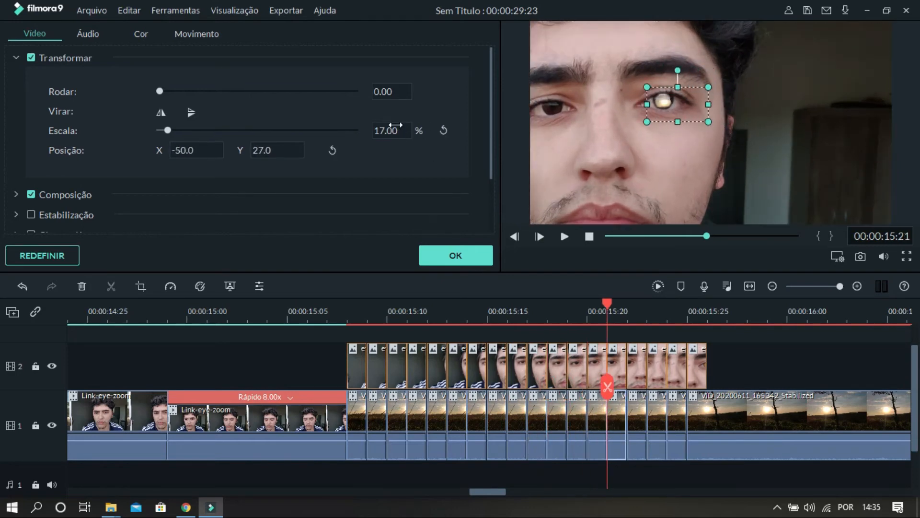
Scale the fifteenth one-frame sunset clip, at 00:00:15:22, to 18% and shift it up and left behind the erased iris.
{"action": "double_click", "coordinate": [636, 421]}
{"action": "left_click", "coordinate": [396, 129]}
{"action": "type", "text": "18"}
{"action": "key", "text": "Return"}
{"action": "key", "text": "Up"}
{"action": "key", "text": "Up"}
{"action": "key", "text": "Up"}
{"action": "key", "text": "Up"}
{"action": "key", "text": "Up"}
{"action": "key", "text": "Up"}
{"action": "key", "text": "Up"}
{"action": "key", "text": "Up"}
{"action": "key", "text": "Up"}
{"action": "key", "text": "Up"}
{"action": "key", "text": "Up"}
{"action": "key", "text": "Up"}
{"action": "key", "text": "Up"}
{"action": "key", "text": "Up"}
{"action": "key", "text": "Up"}
{"action": "key", "text": "Up"}
{"action": "key", "text": "Up"}
{"action": "key", "text": "Up"}
{"action": "key", "text": "Up"}
{"action": "key", "text": "Up"}
{"action": "key", "text": "Left"}
{"action": "key", "text": "Left"}
{"action": "key", "text": "Left"}
{"action": "key", "text": "Left"}
{"action": "key", "text": "Left"}
{"action": "key", "text": "Left"}
{"action": "key", "text": "Left"}
{"action": "key", "text": "Left"}
{"action": "key", "text": "Left"}
{"action": "key", "text": "Left"}
{"action": "key", "text": "Left"}
{"action": "key", "text": "Left"}
{"action": "key", "text": "Left"}
{"action": "key", "text": "Left"}
{"action": "key", "text": "Left"}
{"action": "key", "text": "Left"}
{"action": "key", "text": "Left"}
{"action": "key", "text": "Left"}
{"action": "key", "text": "Left"}
{"action": "key", "text": "Left"}
{"action": "key", "text": "Up"}
{"action": "key", "text": "Up"}
{"action": "key", "text": "Up"}
{"action": "key", "text": "Up"}
Scale the sixteenth one-frame sunset clip, at 00:00:15:23, to 20% and shift it up and left behind the erased iris.
{"action": "double_click", "coordinate": [656, 417]}
{"action": "left_click", "coordinate": [397, 129]}
{"action": "type", "text": "20"}
{"action": "key", "text": "Return"}
{"action": "key", "text": "Up"}
{"action": "key", "text": "Up"}
{"action": "key", "text": "Up"}
{"action": "key", "text": "Up"}
{"action": "key", "text": "Up"}
{"action": "key", "text": "Up"}
{"action": "key", "text": "Up"}
{"action": "key", "text": "Up"}
{"action": "key", "text": "Up"}
{"action": "key", "text": "Up"}
{"action": "key", "text": "Up"}
{"action": "key", "text": "Up"}
{"action": "key", "text": "Up"}
{"action": "key", "text": "Up"}
{"action": "key", "text": "Up"}
{"action": "key", "text": "Up"}
{"action": "key", "text": "Up"}
{"action": "key", "text": "Up"}
{"action": "key", "text": "Up"}
{"action": "key", "text": "Up"}
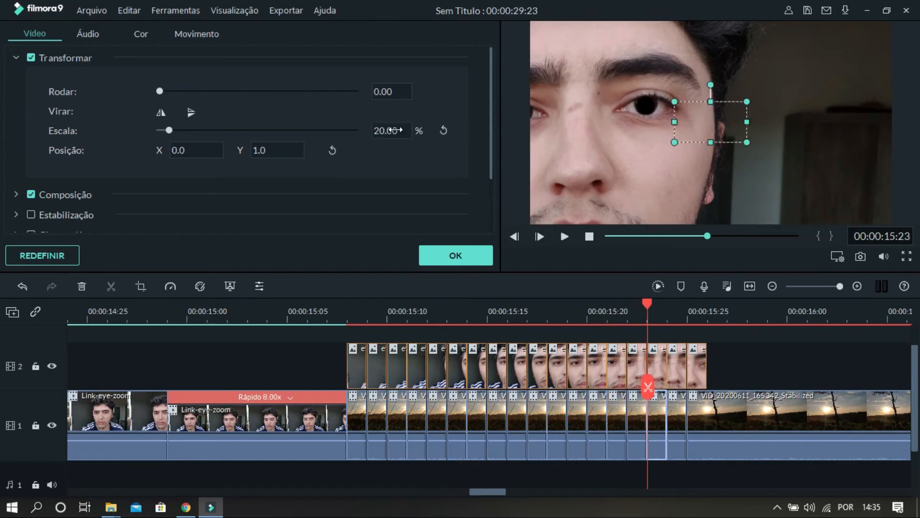
{"action": "key", "text": "Left"}
{"action": "key", "text": "Left"}
{"action": "key", "text": "Left"}
{"action": "key", "text": "Left"}
{"action": "key", "text": "Left"}
{"action": "key", "text": "Left"}
{"action": "key", "text": "Left"}
{"action": "key", "text": "Left"}
{"action": "key", "text": "Left"}
{"action": "key", "text": "Left"}
{"action": "key", "text": "Left"}
{"action": "key", "text": "Left"}
{"action": "key", "text": "Left"}
{"action": "key", "text": "Left"}
{"action": "key", "text": "Left"}
{"action": "key", "text": "Left"}
{"action": "key", "text": "Left"}
{"action": "key", "text": "Left"}
{"action": "key", "text": "Left"}
{"action": "key", "text": "Left"}
Set the seventeenth one-frame sunset clip's scale, at 00:00:15:24, to 21% and move it left and up behind the erased iris.
{"action": "double_click", "coordinate": [677, 413]}
{"action": "left_click", "coordinate": [397, 130]}
{"action": "type", "text": "21"}
{"action": "key", "text": "Return"}
{"action": "key", "text": "Left"}
{"action": "key", "text": "Left"}
{"action": "key", "text": "Left"}
{"action": "key", "text": "Left"}
{"action": "key", "text": "Left"}
{"action": "key", "text": "Left"}
{"action": "key", "text": "Left"}
{"action": "key", "text": "Left"}
{"action": "key", "text": "Left"}
{"action": "key", "text": "Left"}
{"action": "key", "text": "Left"}
{"action": "key", "text": "Left"}
{"action": "key", "text": "Left"}
{"action": "key", "text": "Left"}
{"action": "key", "text": "Left"}
{"action": "key", "text": "Left"}
{"action": "key", "text": "Left"}
{"action": "key", "text": "Left"}
{"action": "key", "text": "Left"}
{"action": "key", "text": "Left"}
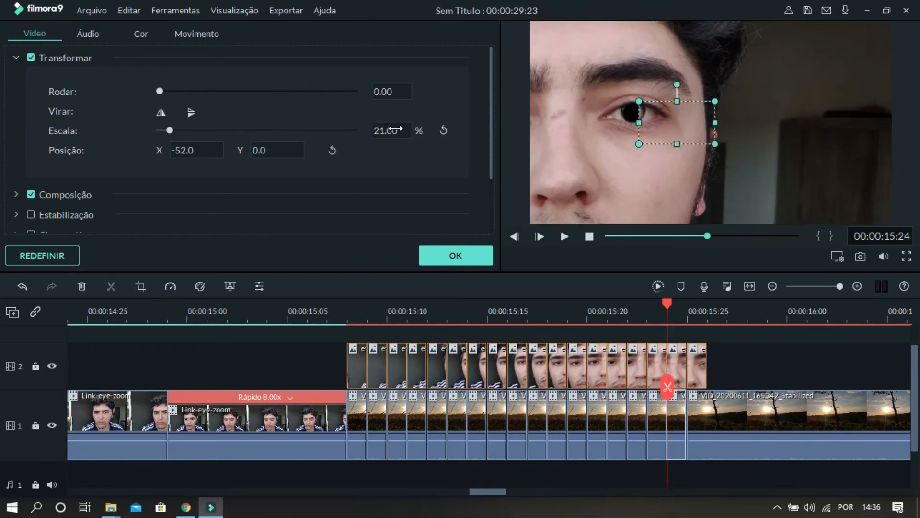
{"action": "key", "text": "Up"}
{"action": "key", "text": "Up"}
{"action": "key", "text": "Up"}
{"action": "key", "text": "Up"}
{"action": "key", "text": "Up"}
{"action": "key", "text": "Up"}
{"action": "key", "text": "Up"}
{"action": "key", "text": "Up"}
{"action": "key", "text": "Up"}
{"action": "key", "text": "Up"}
{"action": "key", "text": "Up"}
{"action": "key", "text": "Up"}
{"action": "key", "text": "Up"}
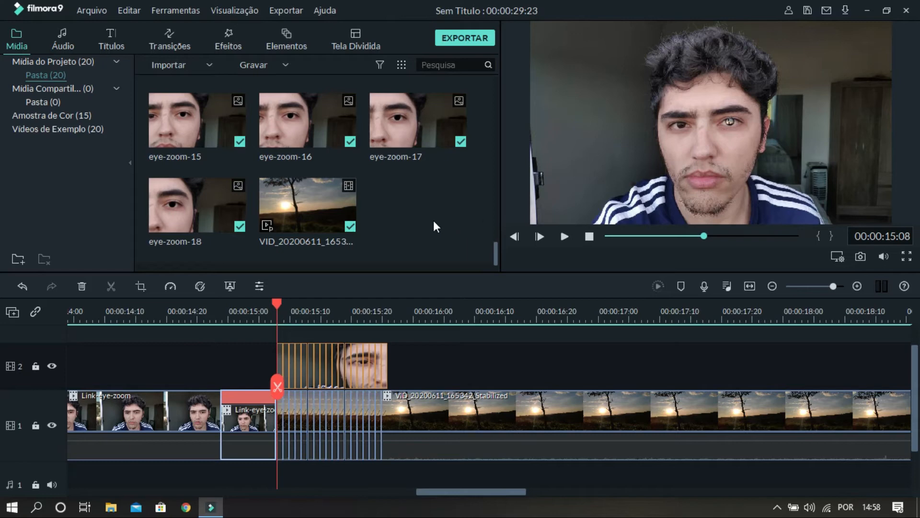
Play back the eye-zoom transition and append another eye-zoom-18 picture after the last picture on video track 2.
{"action": "left_click", "coordinate": [507, 207]}
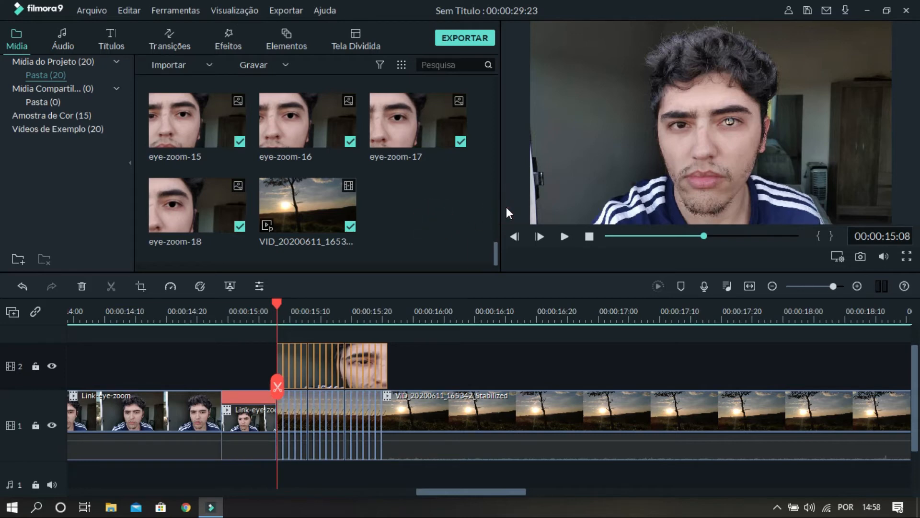
{"action": "key", "text": "space"}
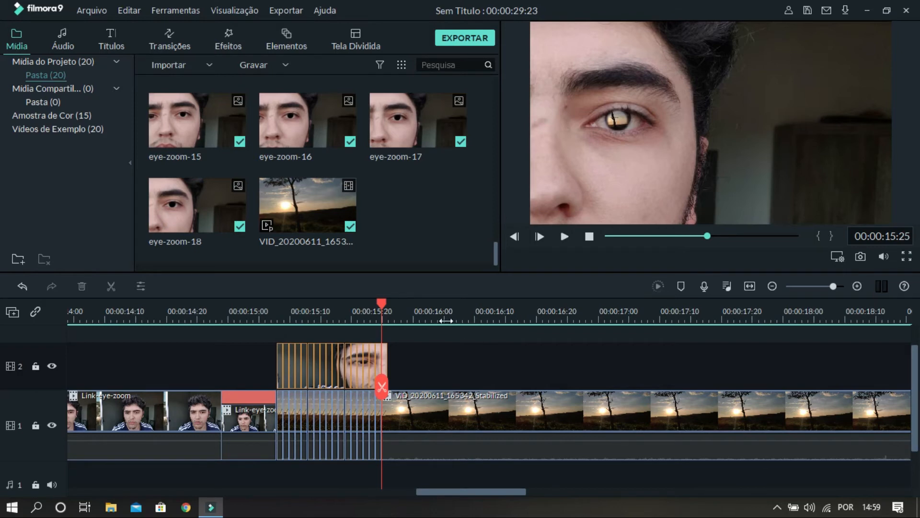
{"action": "left_click_drag", "start_coordinate": [411, 317], "coordinate": [461, 321]}
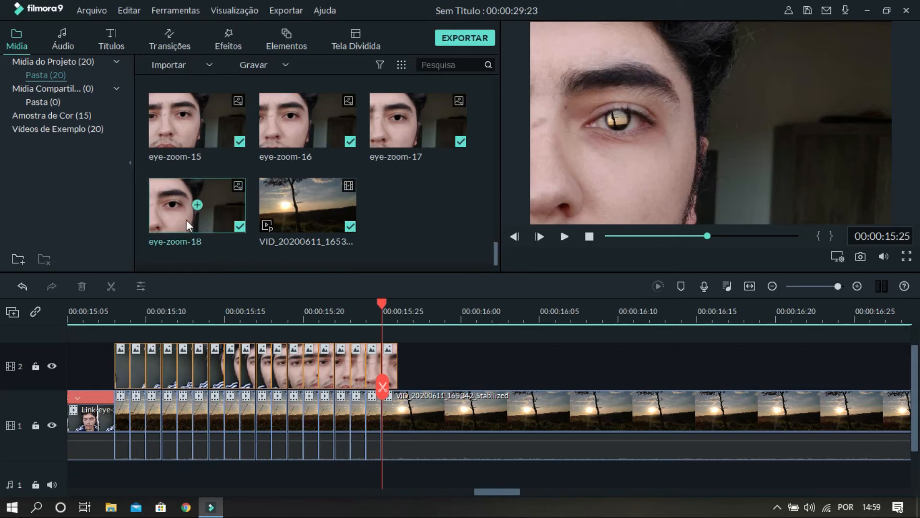
{"action": "left_click_drag", "start_coordinate": [179, 220], "coordinate": [420, 378]}
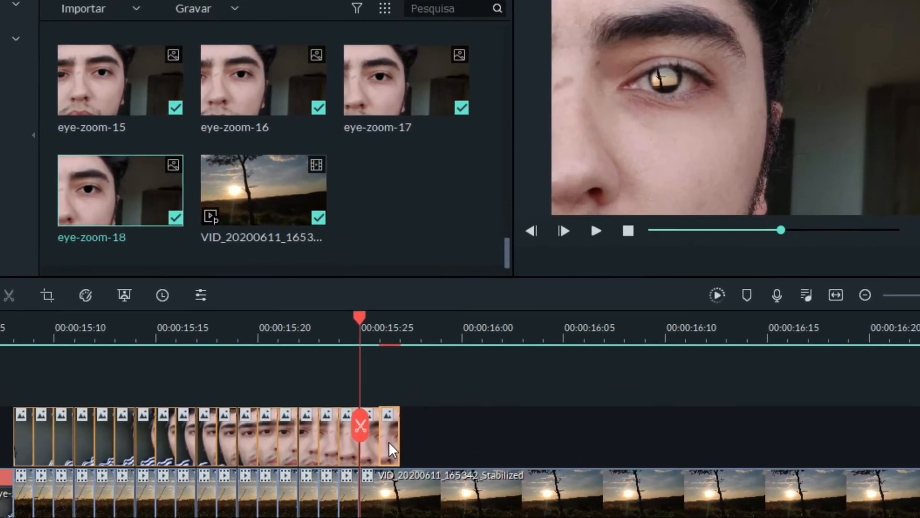
Set the duration of the added eye-zoom-18 picture to 00:00:00:10.
{"action": "right_click", "coordinate": [400, 413]}
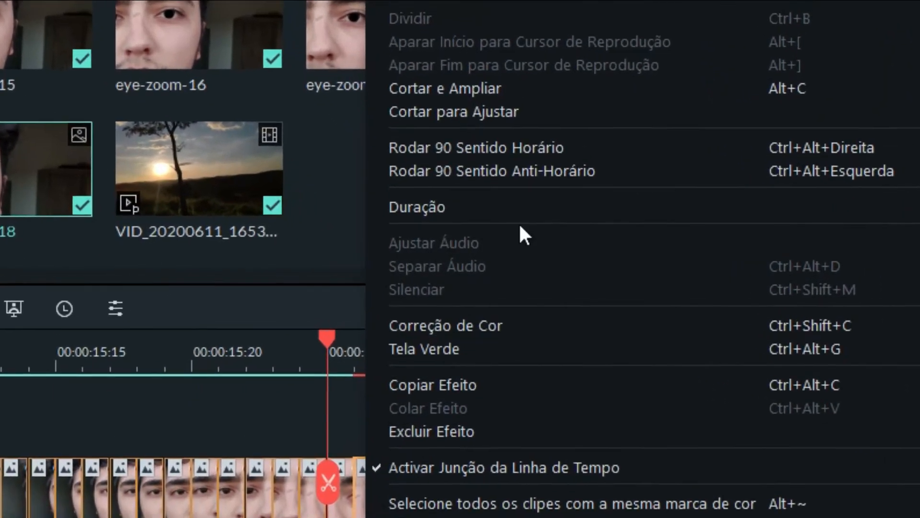
{"action": "left_click", "coordinate": [490, 201]}
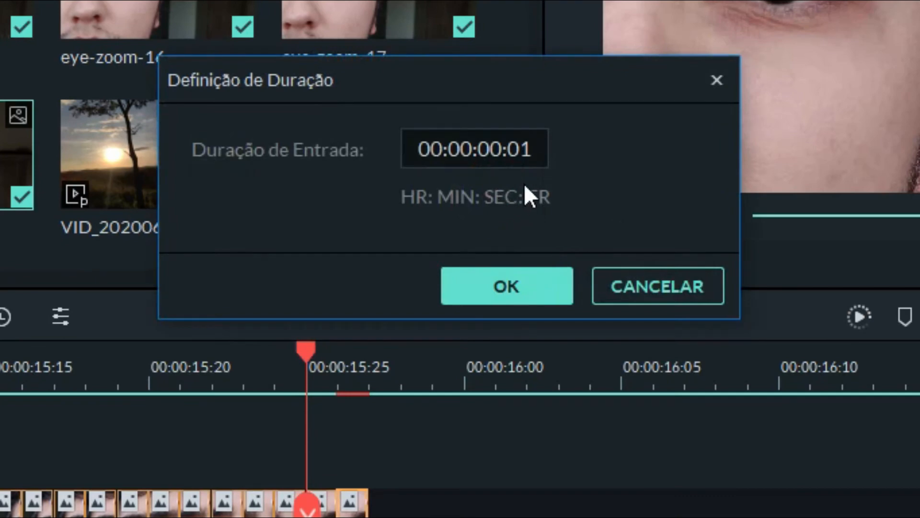
{"action": "left_click", "coordinate": [524, 147]}
{"action": "left_click", "coordinate": [529, 146]}
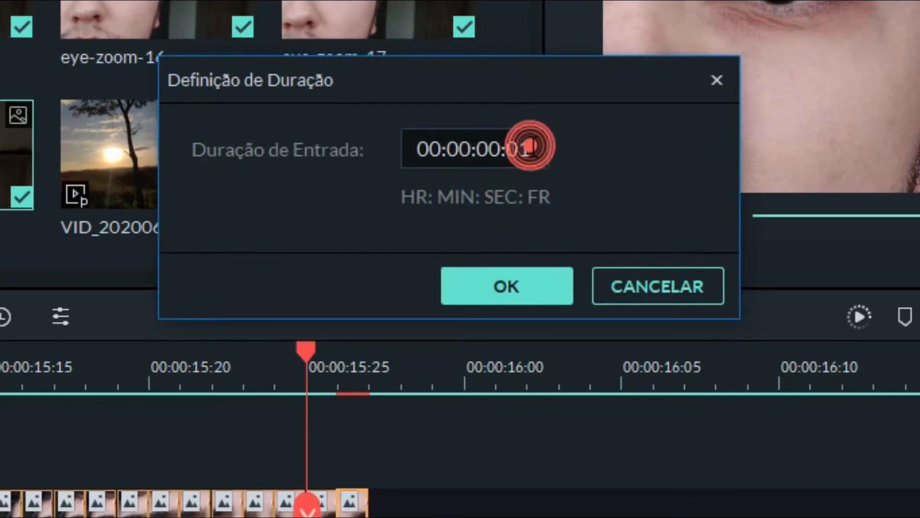
{"action": "key", "text": "BackSpace"}
{"action": "key", "text": "BackSpace"}
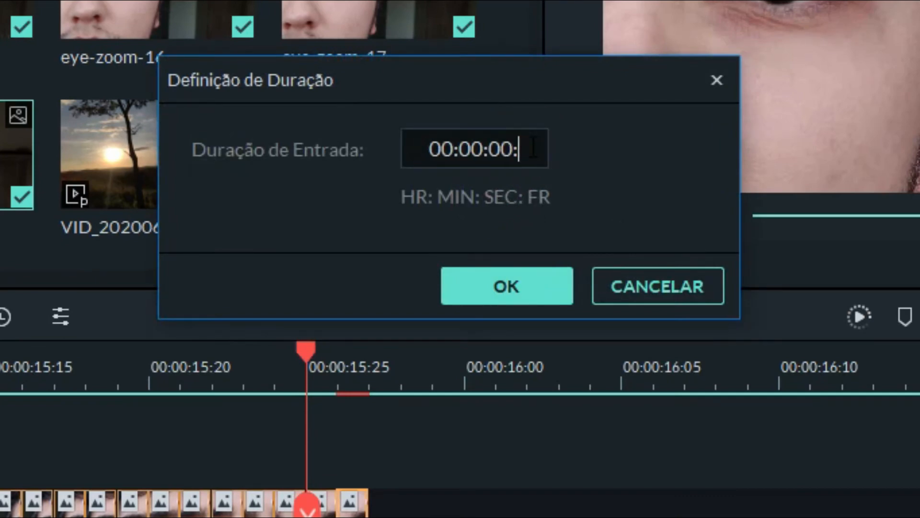
{"action": "type", "text": "10"}
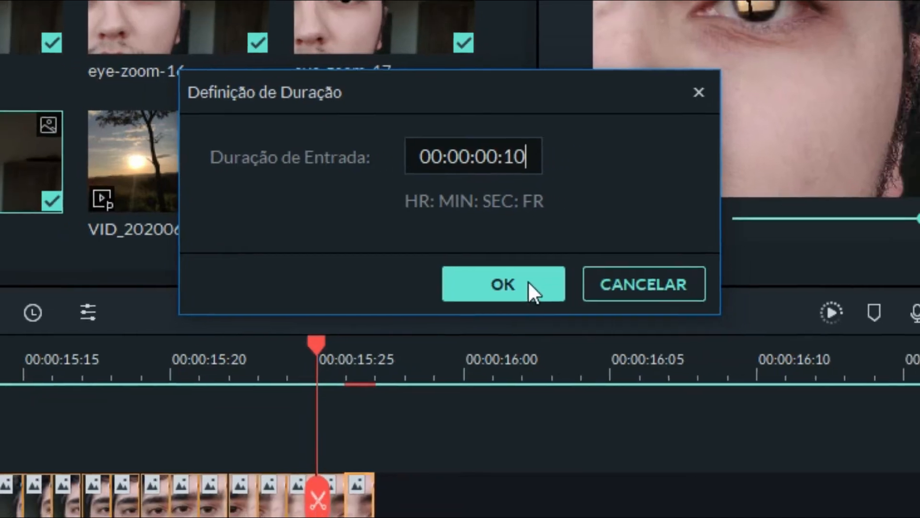
{"action": "left_click", "coordinate": [537, 291]}
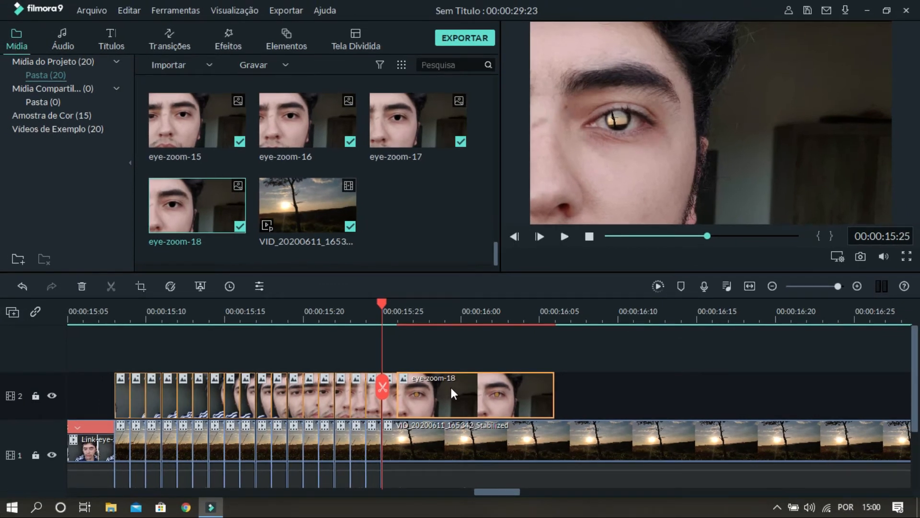
Apply a pan and zoom to the ten-frame eye-zoom-18 clip, shrinking its end frame to about 278 x 156 inside the erased iris.
{"action": "right_click", "coordinate": [451, 388]}
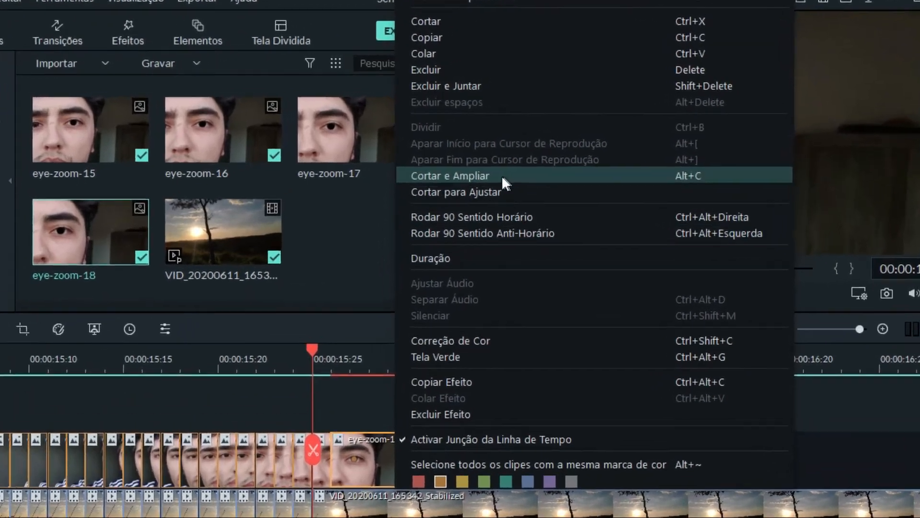
{"action": "left_click", "coordinate": [458, 177]}
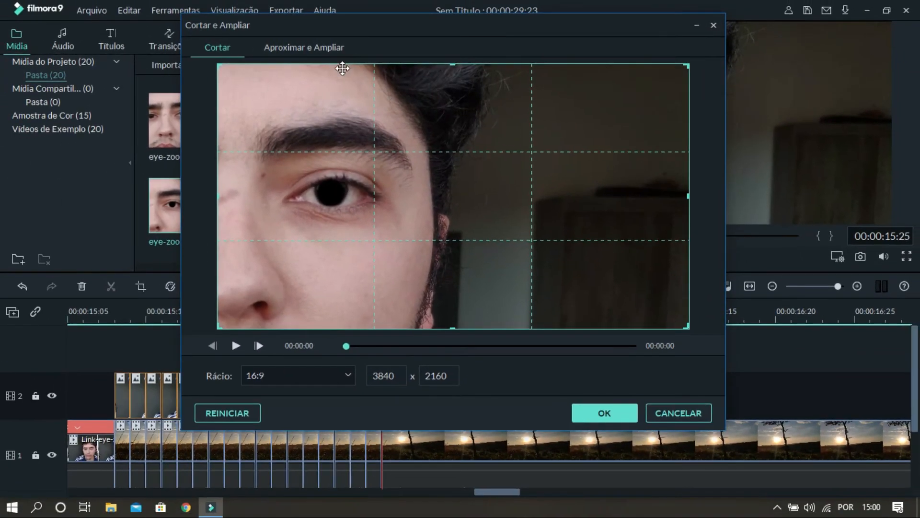
{"action": "left_click", "coordinate": [300, 48]}
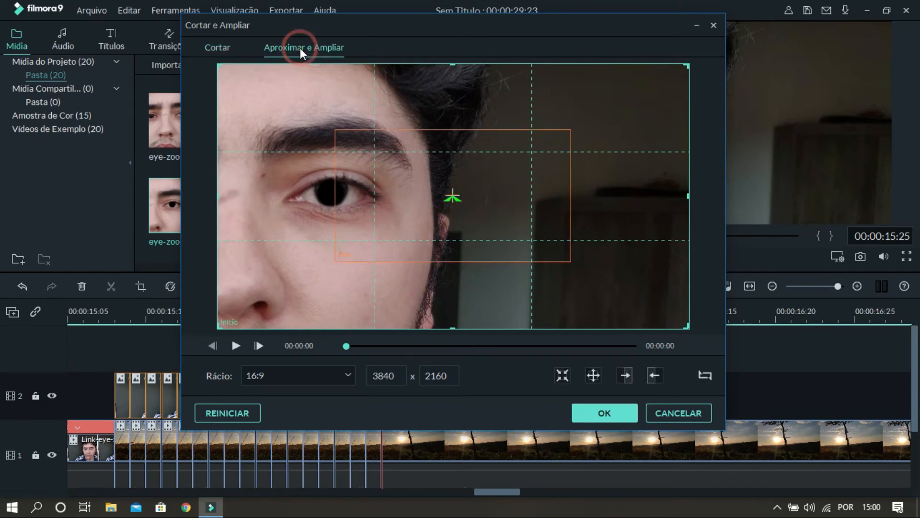
{"action": "left_click", "coordinate": [485, 194]}
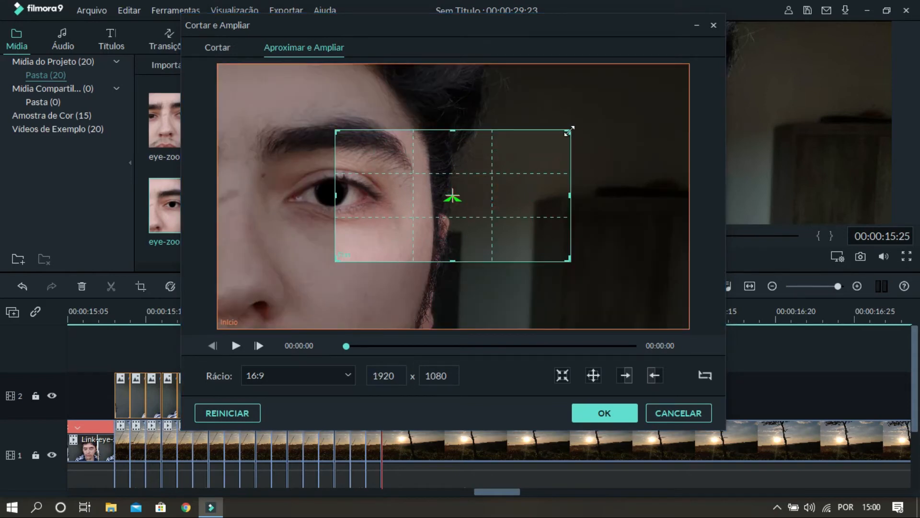
{"action": "left_click_drag", "start_coordinate": [569, 130], "coordinate": [332, 192]}
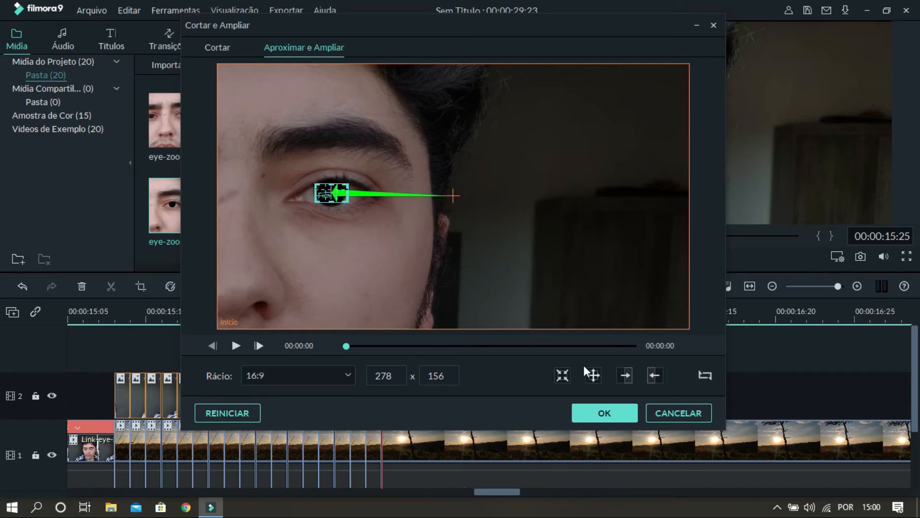
{"action": "left_click", "coordinate": [588, 414]}
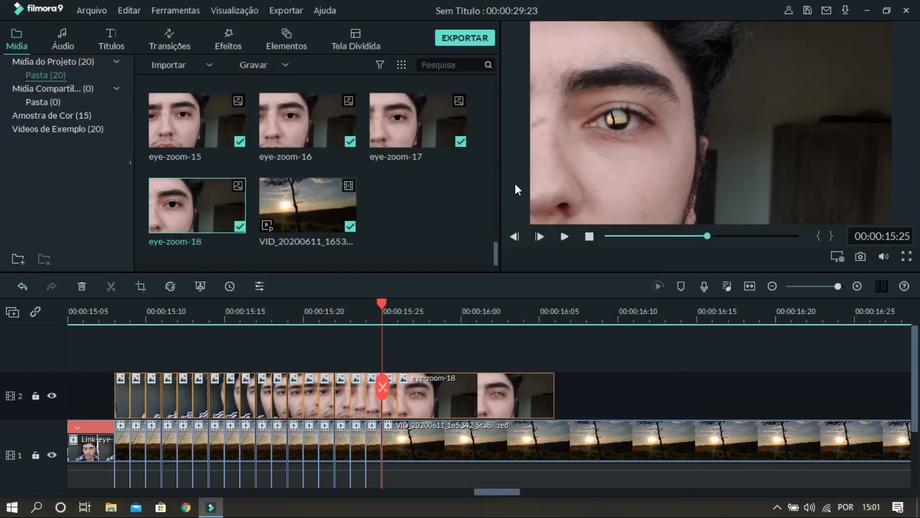
Play the pan and zoom on the ten-frame clip, and step back frame by frame to its start at 00:00:15:26.
{"action": "key", "text": "space"}
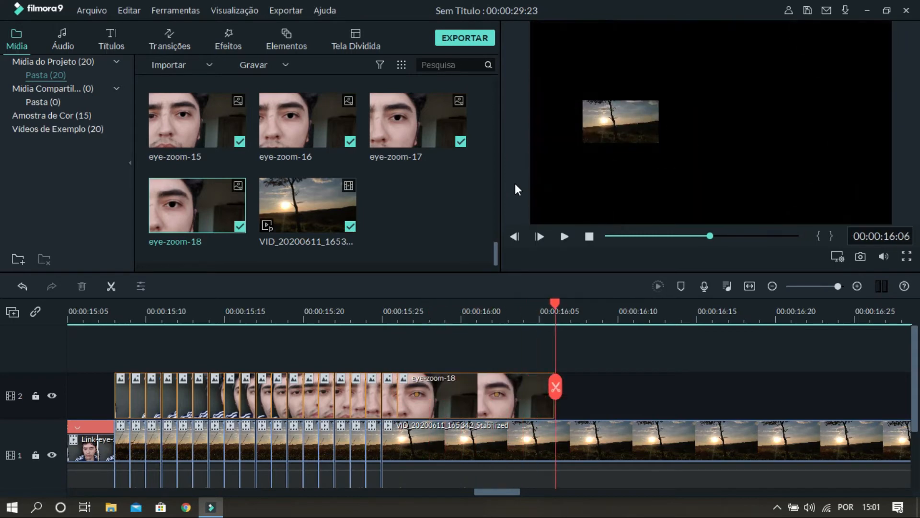
{"action": "key", "text": "Left"}
{"action": "key", "text": "Left"}
{"action": "key", "text": "Left"}
{"action": "key", "text": "Left"}
{"action": "key", "text": "Left"}
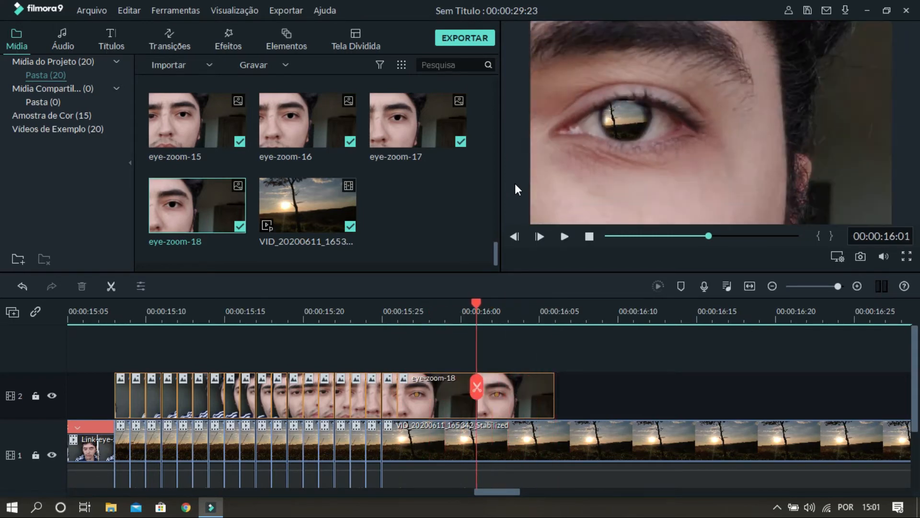
{"action": "key", "text": "Left"}
{"action": "key", "text": "Left"}
{"action": "key", "text": "Left"}
{"action": "key", "text": "Left"}
{"action": "key", "text": "Left"}
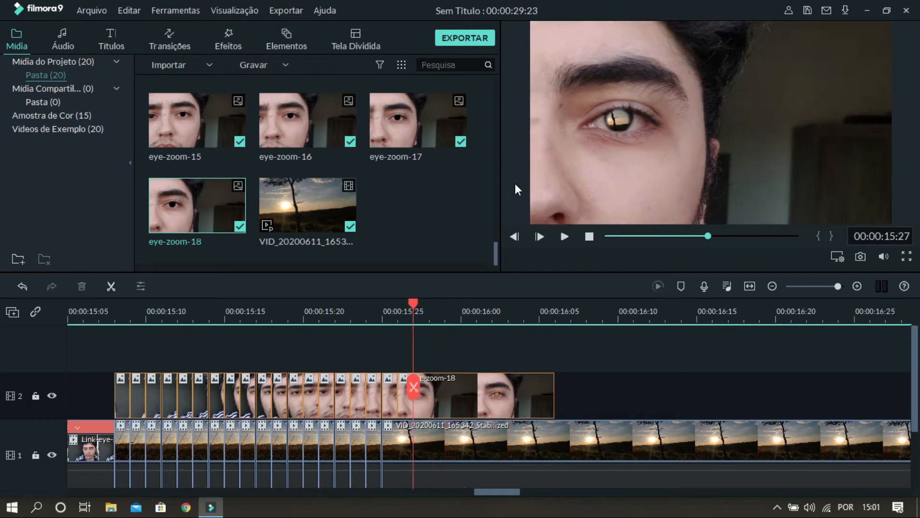
{"action": "key", "text": "Left"}
{"action": "key", "text": "Right"}
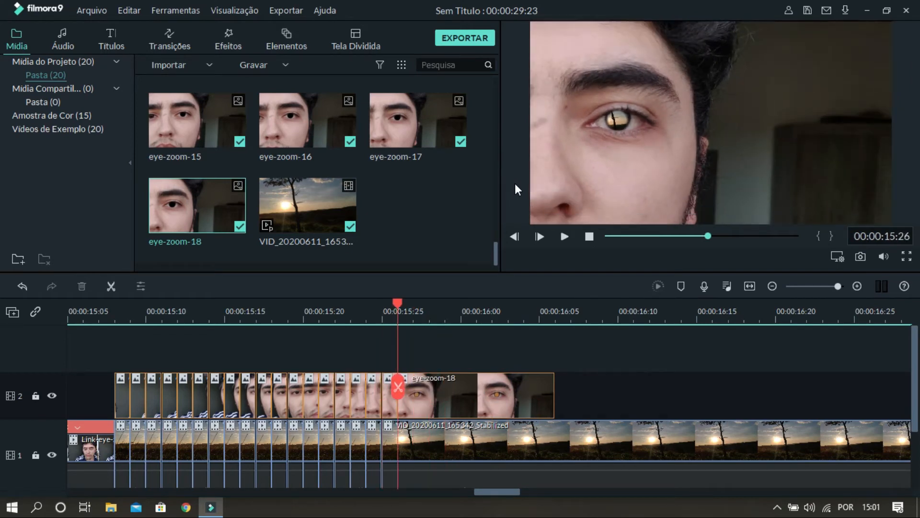
Step frame by frame through the ten-frame eye-zoom-18 clip and back to 00:00:15:26 to examine how the sunset fills the iris.
{"action": "key", "text": "Right"}
{"action": "key", "text": "Right"}
{"action": "key", "text": "Right"}
{"action": "key", "text": "Right"}
{"action": "key", "text": "Right"}
{"action": "key", "text": "Right"}
{"action": "key", "text": "Right"}
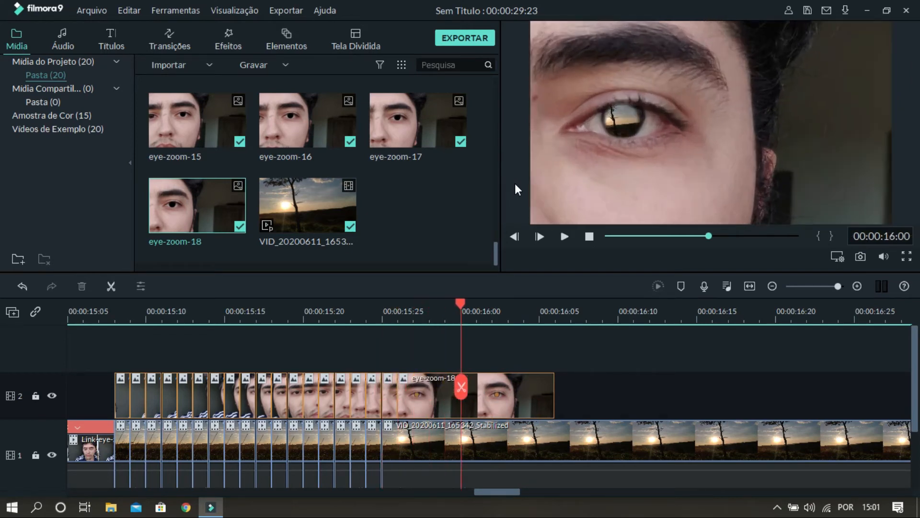
{"action": "key", "text": "Right"}
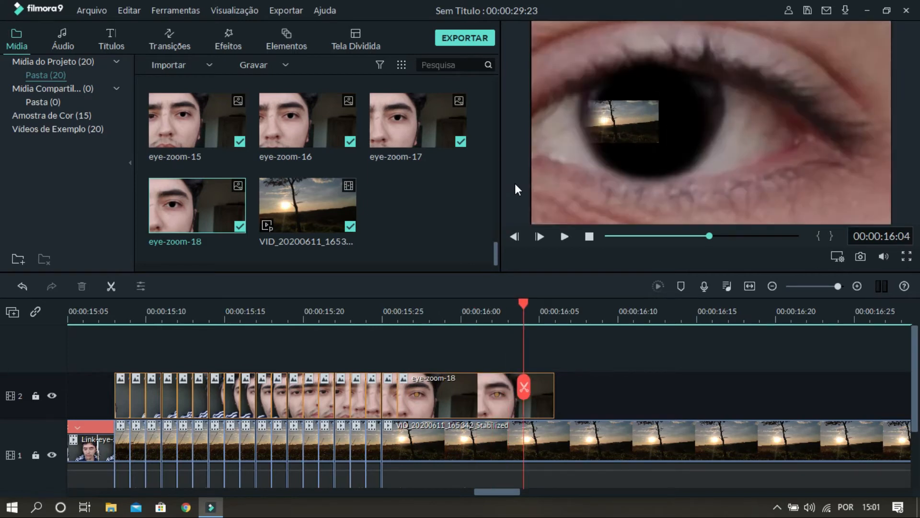
{"action": "key", "text": "Right"}
{"action": "key", "text": "Right"}
{"action": "key", "text": "Left"}
{"action": "key", "text": "Left"}
{"action": "key", "text": "Left"}
{"action": "key", "text": "Left"}
{"action": "key", "text": "Left"}
{"action": "key", "text": "Left"}
{"action": "key", "text": "Left"}
{"action": "key", "text": "Left"}
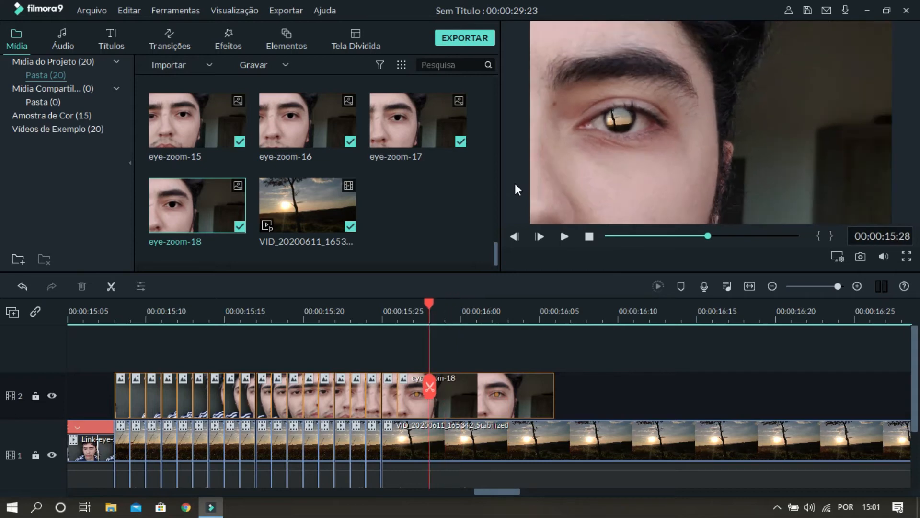
{"action": "key", "text": "Left"}
{"action": "key", "text": "Left"}
Split the sunset video on video track 1 at every frame from 00:00:15:26 to 00:00:16:06.
{"action": "scroll", "coordinate": [916, 376], "scroll_direction": "down", "scroll_amount": 1}
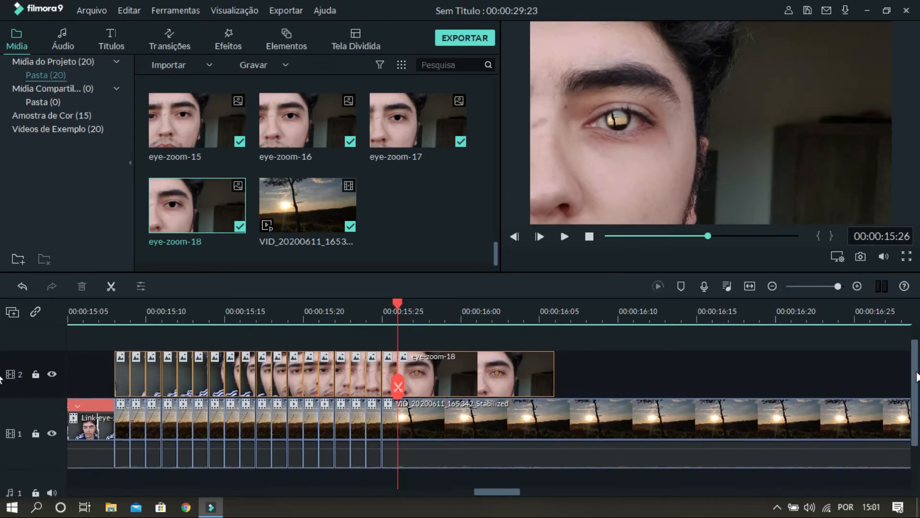
{"action": "left_click", "coordinate": [471, 405]}
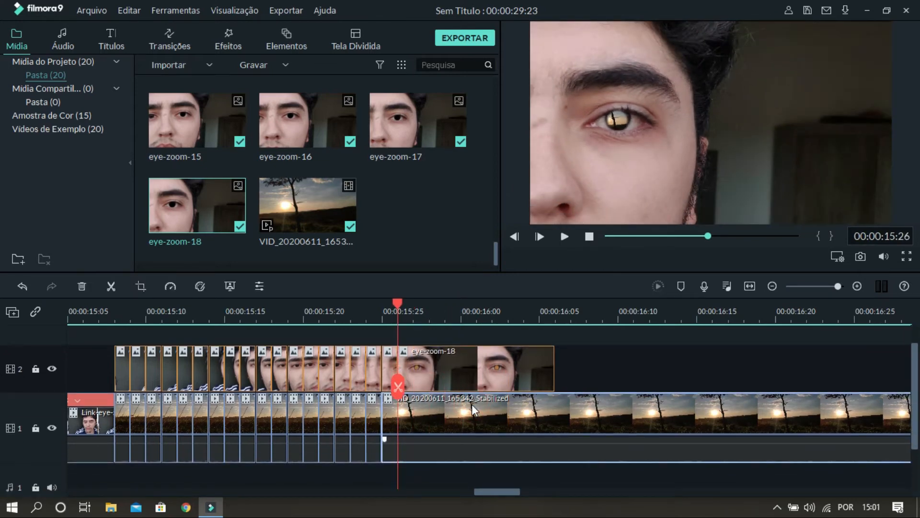
{"action": "left_click", "coordinate": [399, 388]}
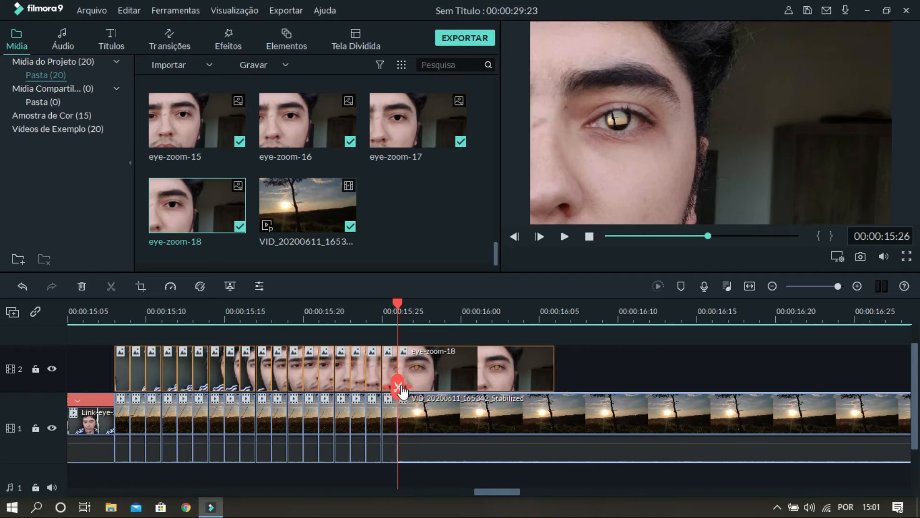
{"action": "key", "text": "Right"}
{"action": "left_click", "coordinate": [417, 388]}
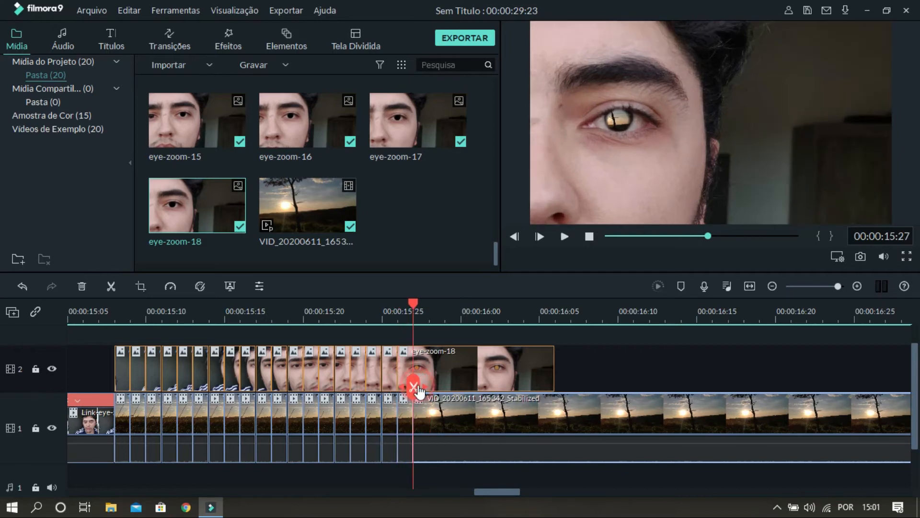
{"action": "key", "text": "Right"}
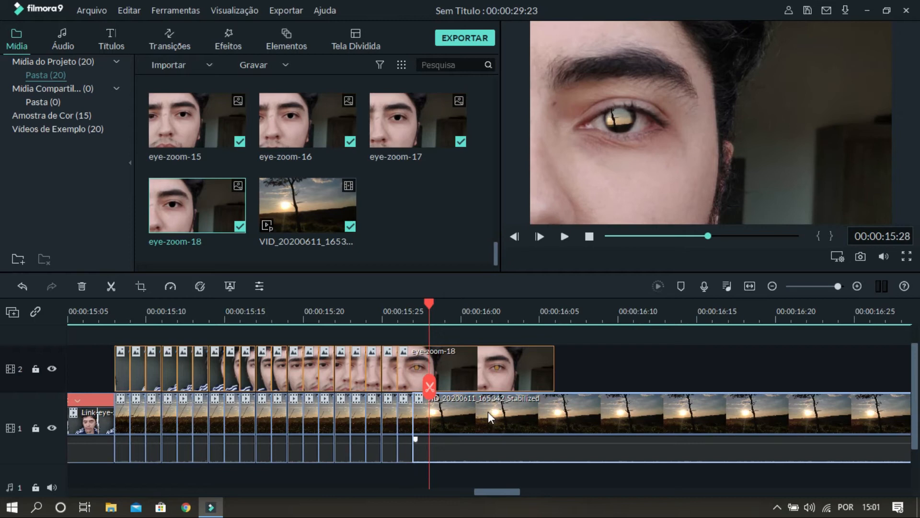
{"action": "left_click", "coordinate": [437, 392]}
{"action": "key", "text": "Right"}
{"action": "left_click", "coordinate": [445, 390]}
{"action": "key", "text": "Right"}
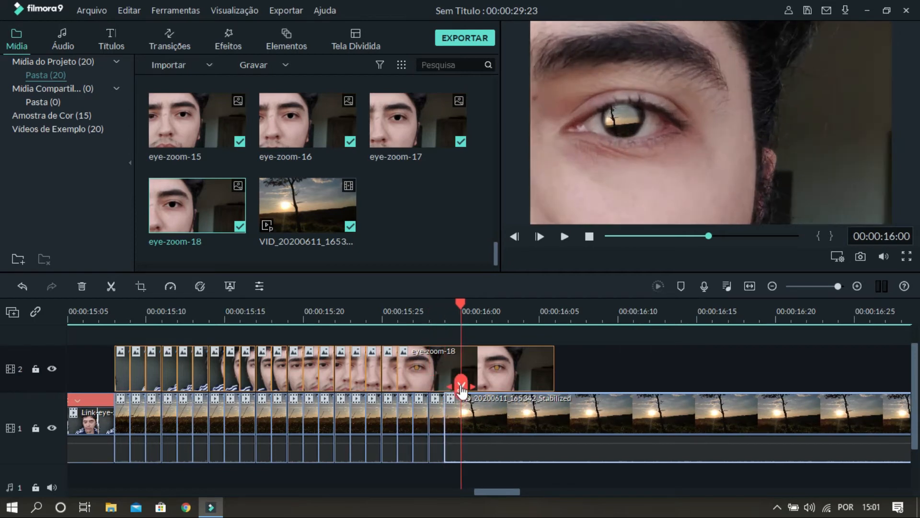
{"action": "left_click", "coordinate": [461, 387]}
{"action": "key", "text": "Right"}
{"action": "left_click", "coordinate": [477, 387]}
{"action": "key", "text": "Right"}
{"action": "left_click", "coordinate": [492, 387]}
{"action": "key", "text": "Right"}
{"action": "left_click", "coordinate": [508, 388]}
{"action": "key", "text": "Right"}
{"action": "left_click", "coordinate": [523, 387]}
{"action": "key", "text": "Right"}
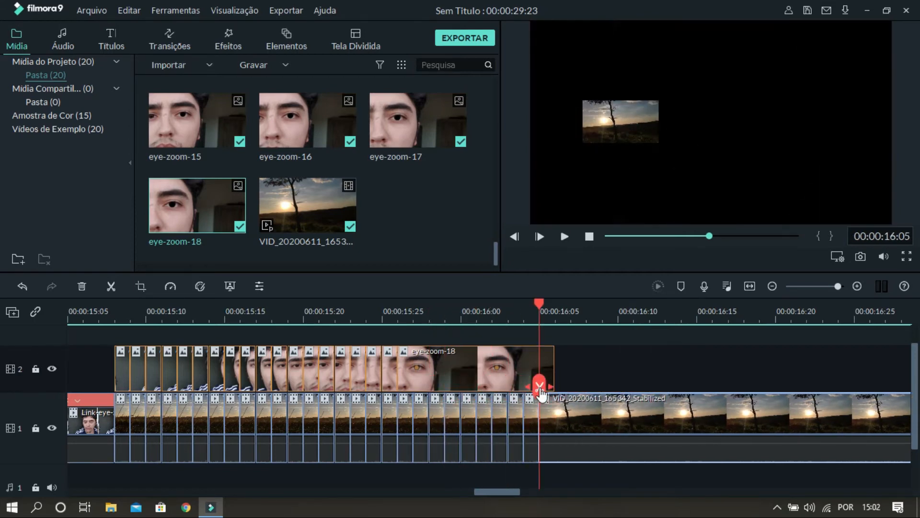
{"action": "left_click", "coordinate": [539, 387]}
{"action": "key", "text": "Right"}
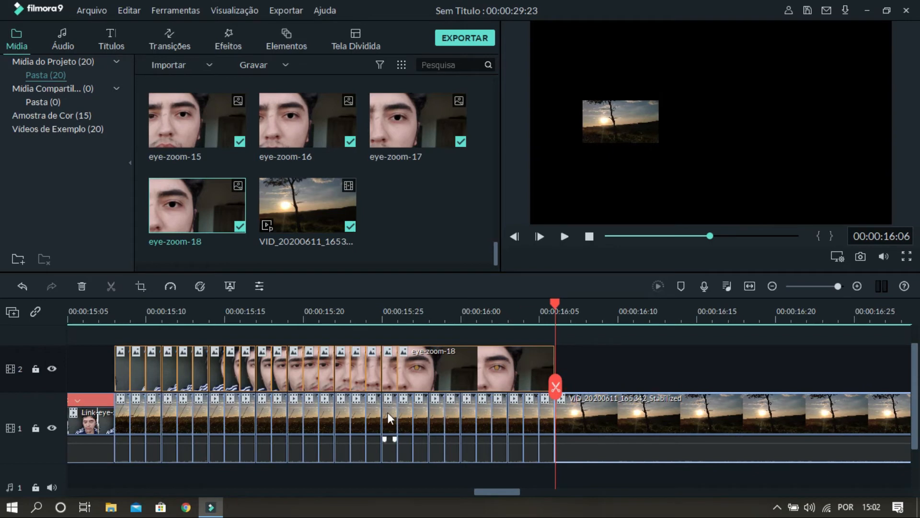
Open the transform settings of the one-frame sunset clips and set the scale of the clip at 00:00:15:27 to 22%.
{"action": "double_click", "coordinate": [387, 412]}
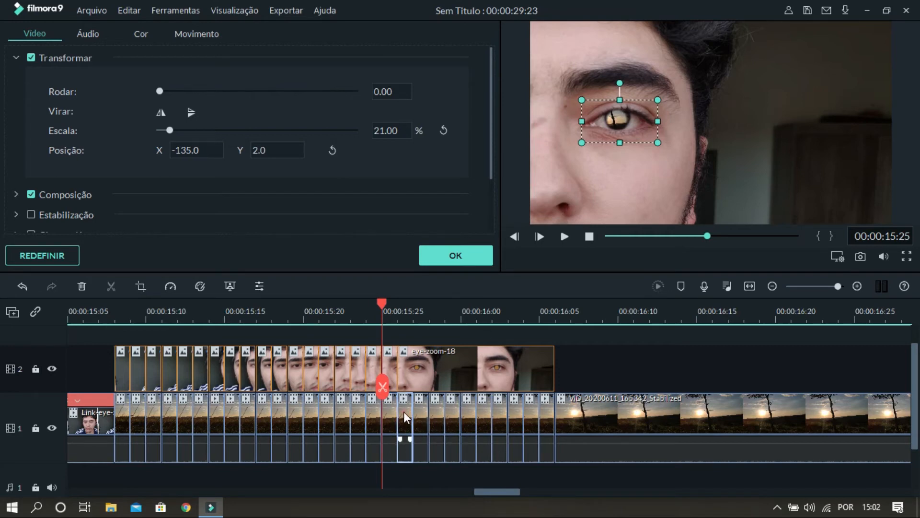
{"action": "key", "text": "Right"}
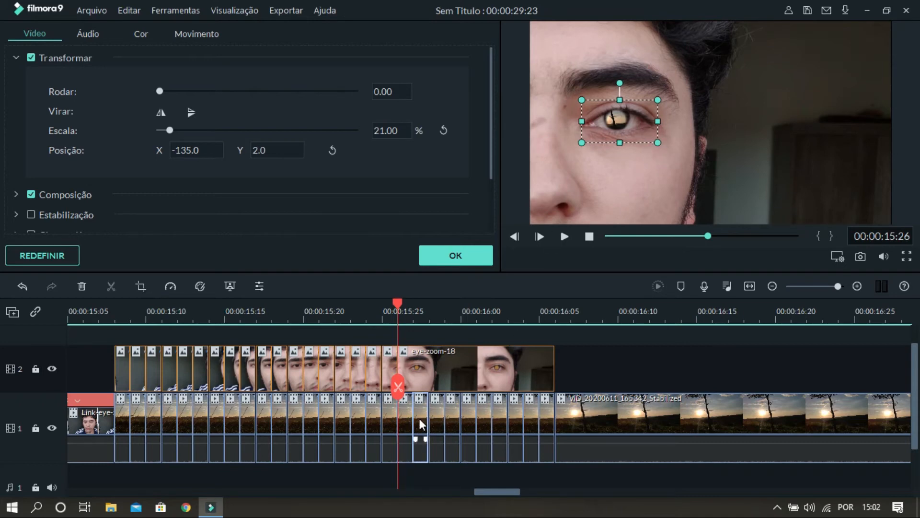
{"action": "key", "text": "Right"}
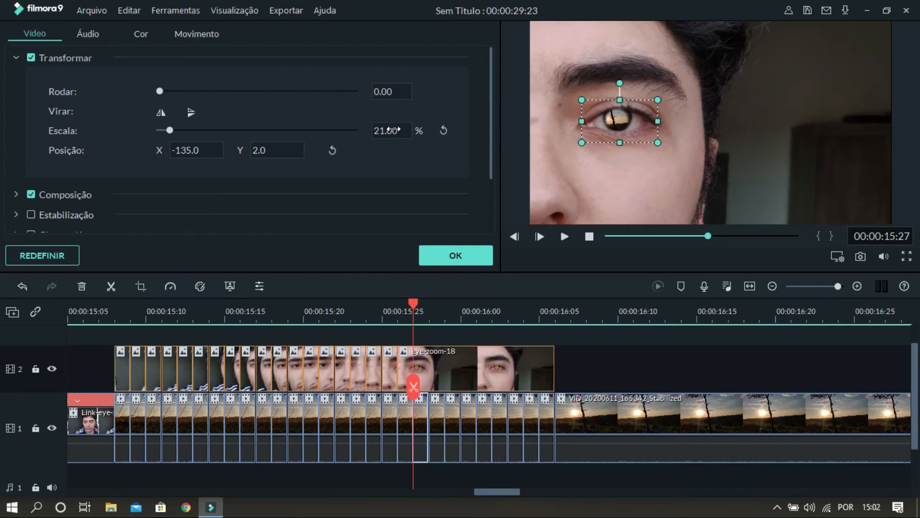
{"action": "left_click", "coordinate": [385, 132]}
{"action": "type", "text": "22"}
{"action": "key", "text": "Return"}
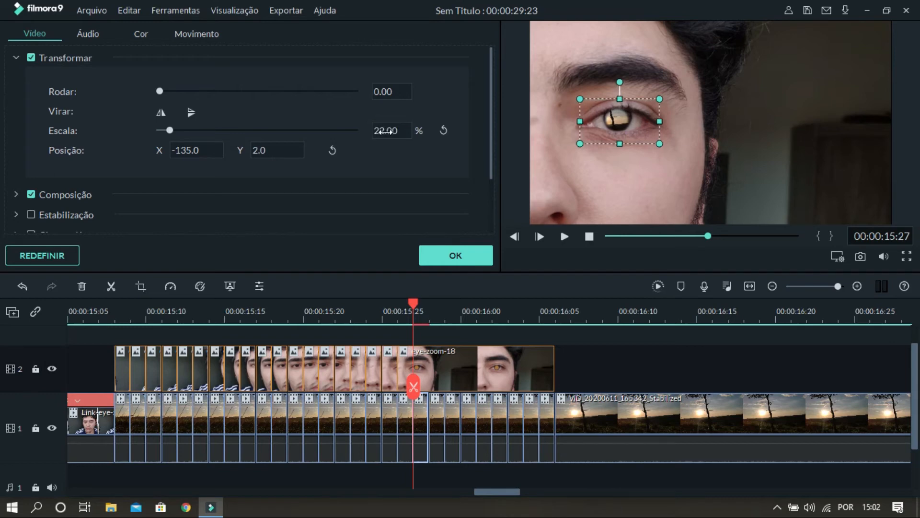
Set the scale of the one-frame sunset clip at 00:00:15:28 to 22%.
{"action": "left_click", "coordinate": [436, 412]}
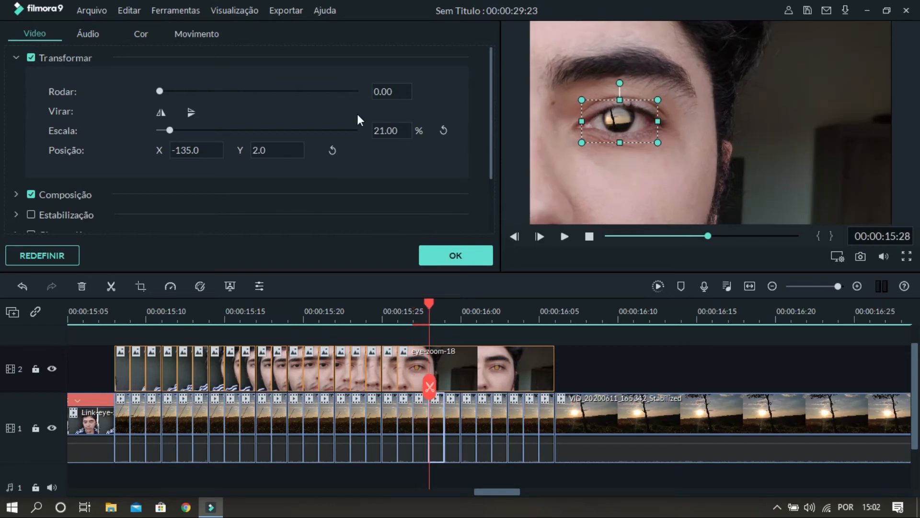
{"action": "left_click", "coordinate": [387, 130]}
{"action": "type", "text": "22"}
{"action": "key", "text": "Return"}
Scale the one-frame sunset clip at 00:00:15:29 to 23% and lower it to Y position -1.0.
{"action": "left_click", "coordinate": [454, 412]}
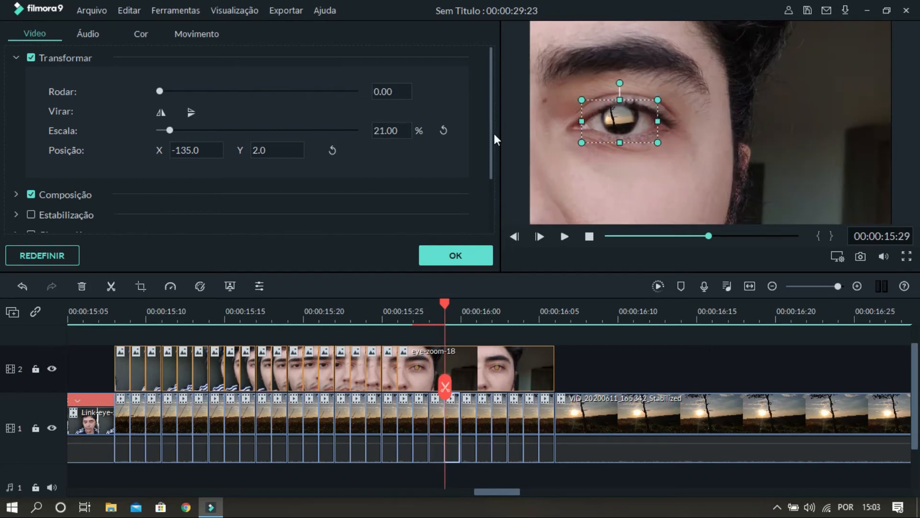
{"action": "left_click", "coordinate": [397, 130]}
{"action": "type", "text": "23"}
{"action": "key", "text": "Return"}
{"action": "key", "text": "Down"}
{"action": "key", "text": "Down"}
{"action": "key", "text": "Down"}
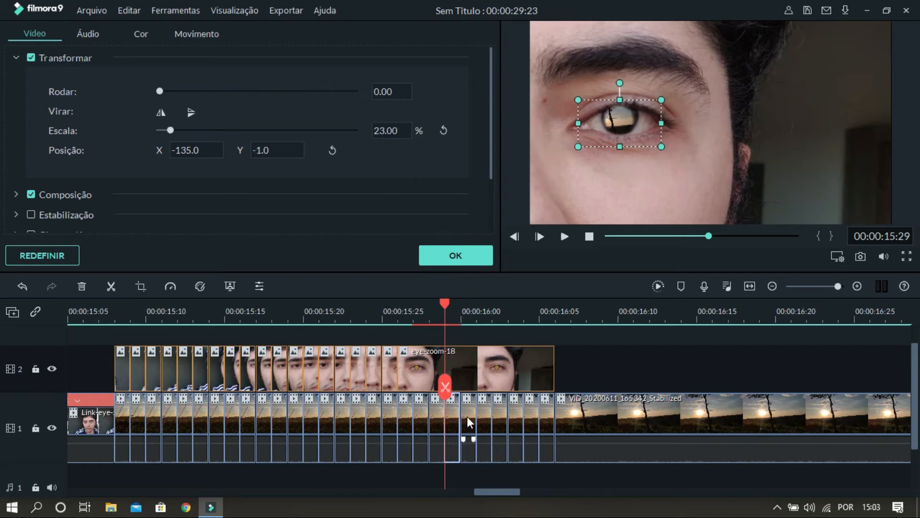
Scale the one-frame sunset clip at 00:00:16:00 to 23% and set its Y position to 0.0.
{"action": "left_click", "coordinate": [468, 416]}
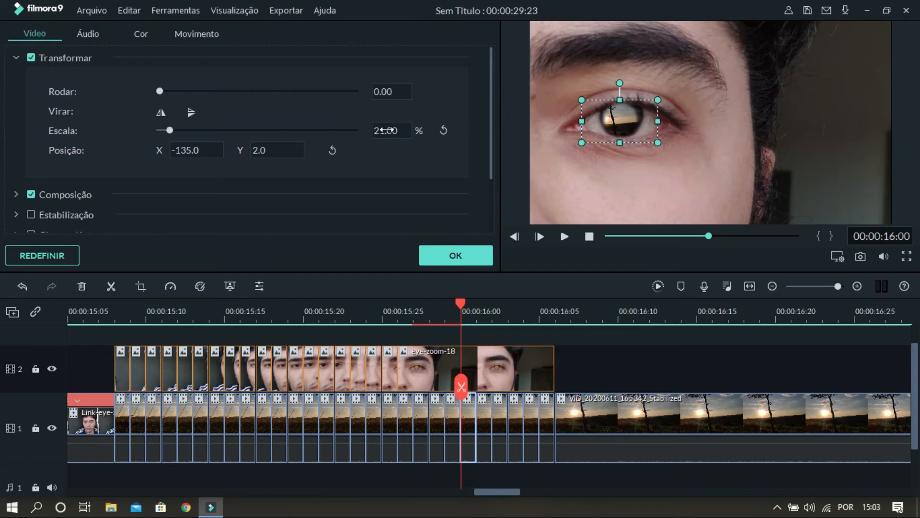
{"action": "double_click", "coordinate": [386, 130]}
{"action": "type", "text": "25"}
{"action": "key", "text": "Return"}
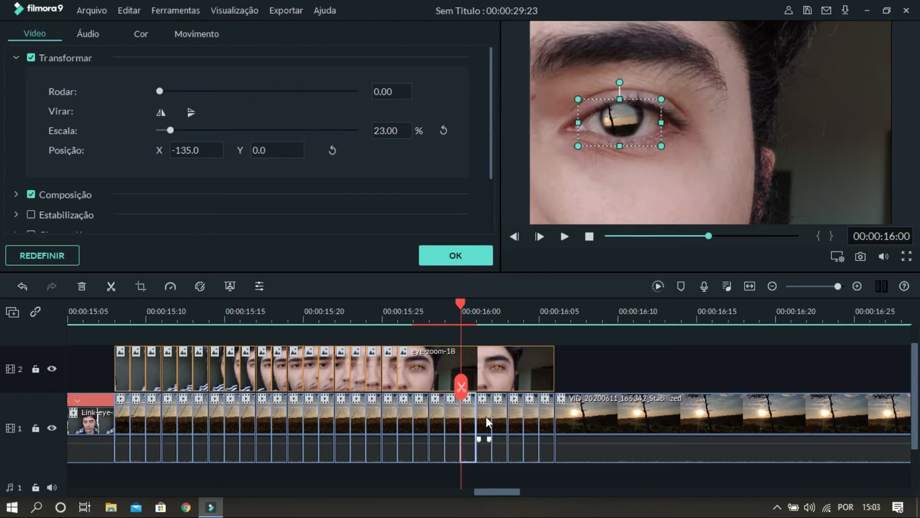
Scale the one-frame sunset clip at 00:00:16:01 to 27% and move it to X -127.0, Y 3.0 behind the iris.
{"action": "key", "text": "Right"}
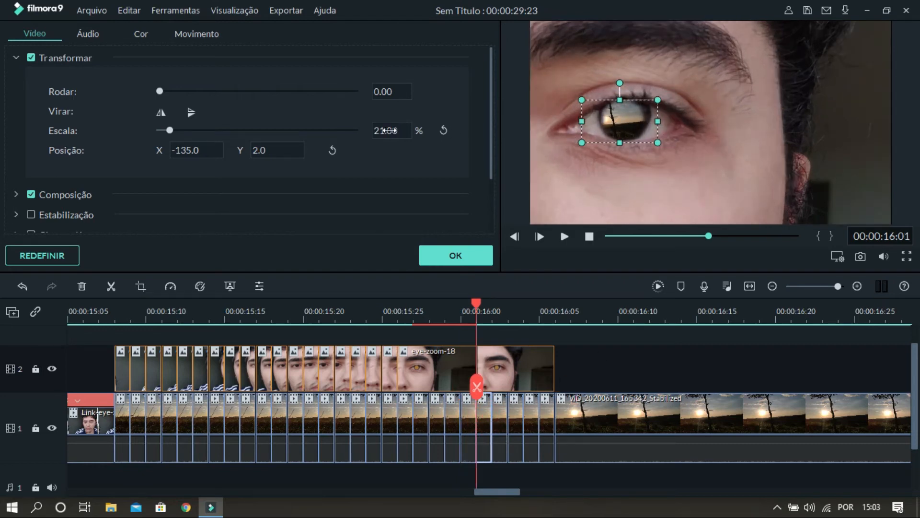
{"action": "double_click", "coordinate": [391, 130]}
{"action": "type", "text": "25"}
{"action": "key", "text": "Return"}
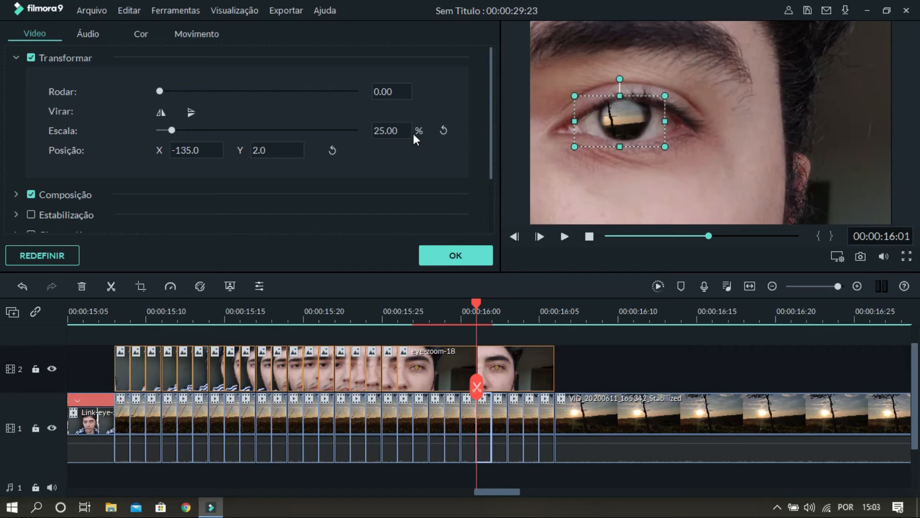
{"action": "double_click", "coordinate": [396, 131]}
{"action": "type", "text": "27"}
{"action": "key", "text": "Return"}
{"action": "key", "text": "Right"}
{"action": "key", "text": "Right"}
{"action": "key", "text": "Right"}
{"action": "key", "text": "Right"}
{"action": "key", "text": "Right"}
{"action": "key", "text": "Right"}
{"action": "key", "text": "Right"}
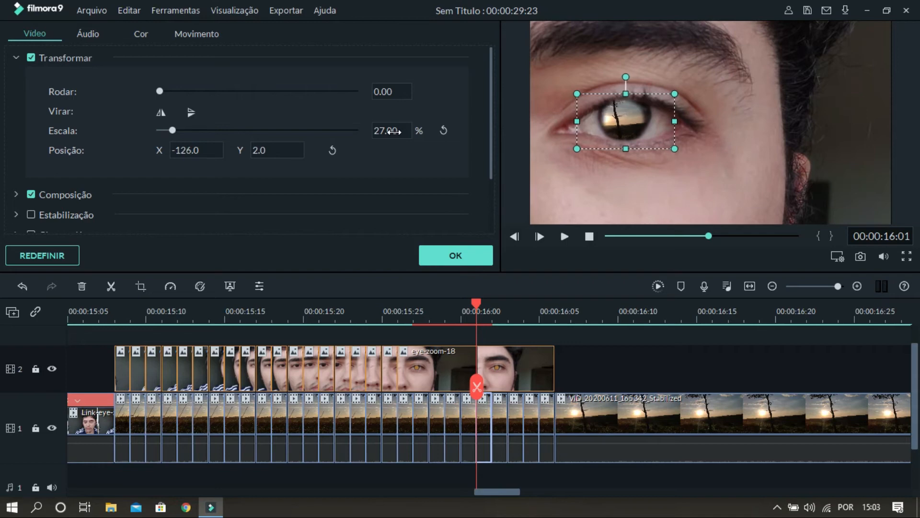
{"action": "key", "text": "Right"}
{"action": "key", "text": "Up"}
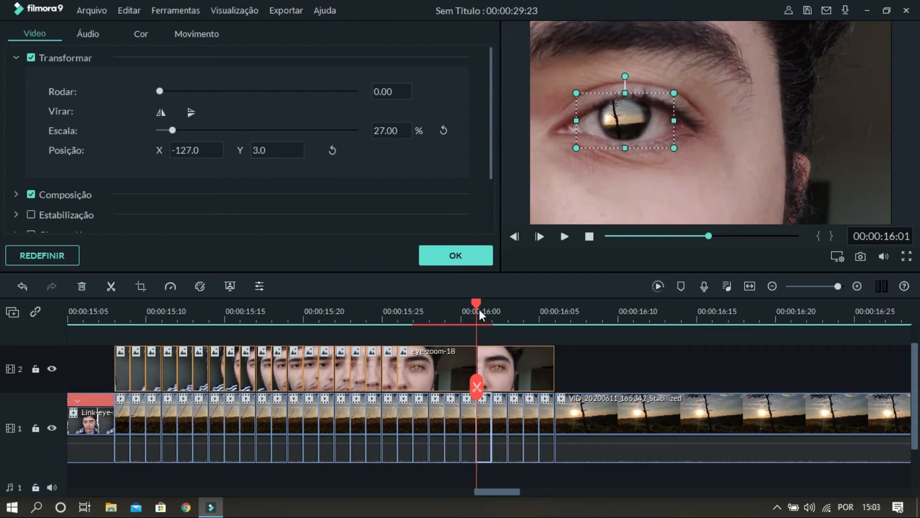
Scale the one-frame sunset clip at 00:00:16:02 to 30% and move it rightward to about X -123 behind the iris.
{"action": "left_click", "coordinate": [502, 410]}
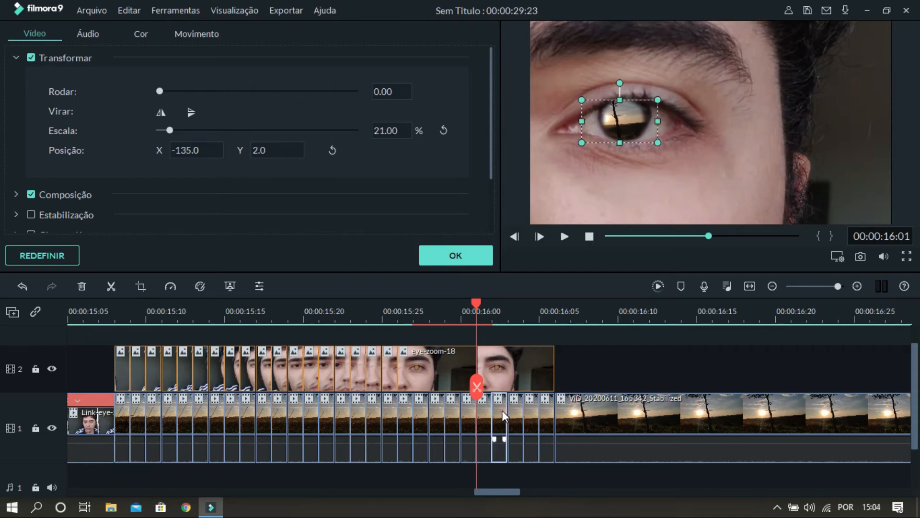
{"action": "key", "text": "Right"}
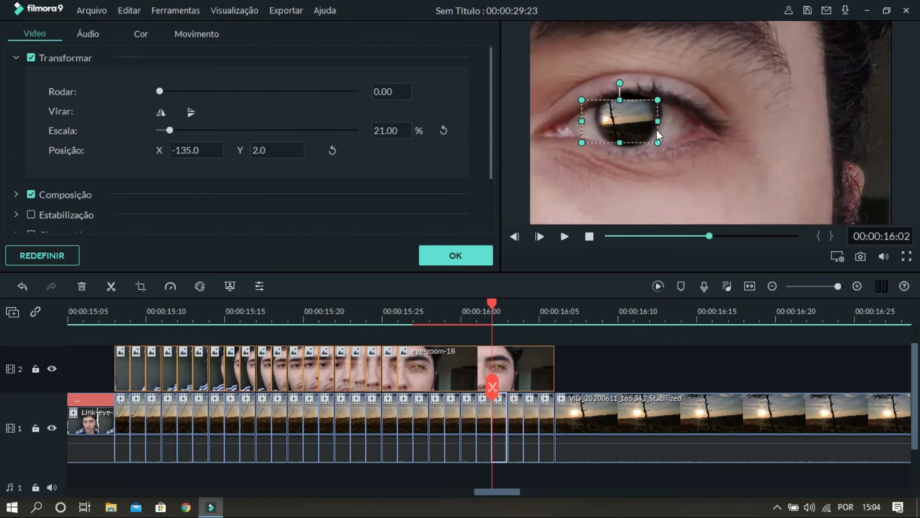
{"action": "double_click", "coordinate": [388, 131]}
{"action": "type", "text": "30"}
{"action": "key", "text": "Return"}
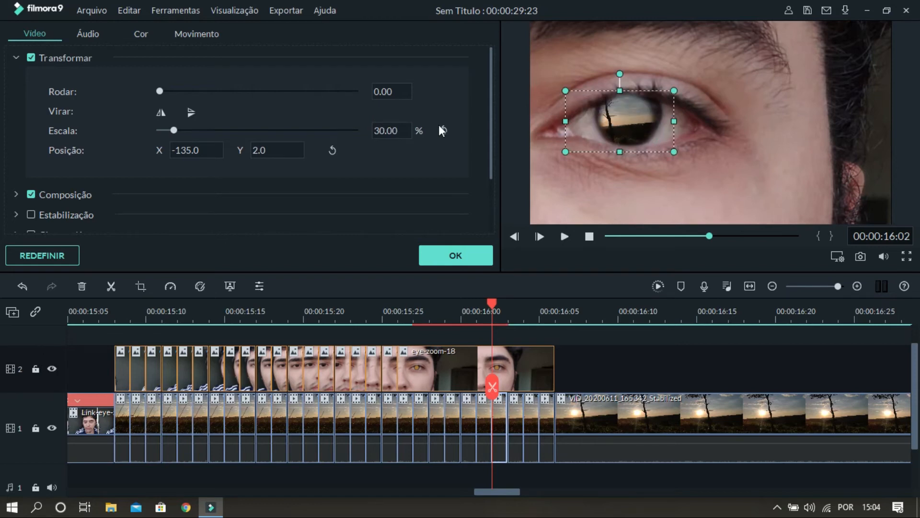
{"action": "key", "text": "Right"}
{"action": "key", "text": "Right"}
{"action": "key", "text": "Right"}
{"action": "key", "text": "Right"}
{"action": "key", "text": "Right"}
{"action": "key", "text": "Right"}
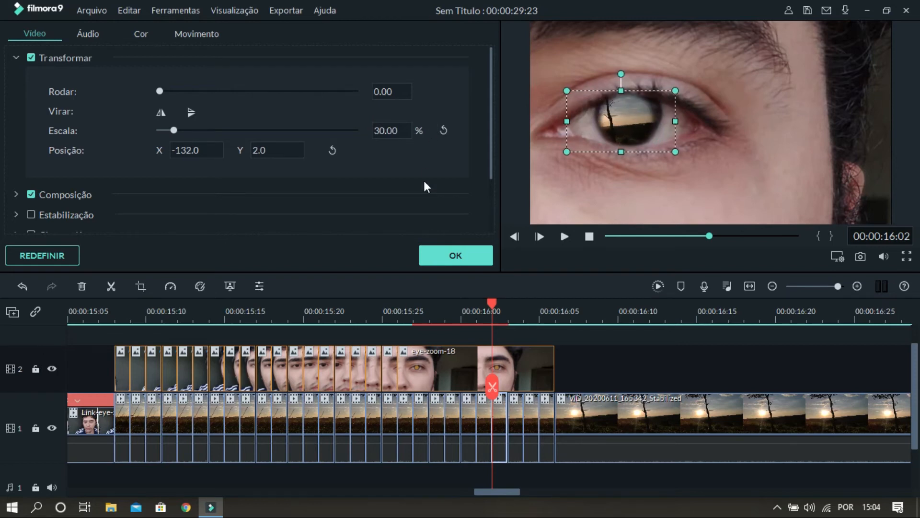
{"action": "key", "text": "Right"}
{"action": "key", "text": "Right"}
{"action": "key", "text": "Right"}
{"action": "key", "text": "Right"}
{"action": "key", "text": "Right"}
{"action": "key", "text": "Right"}
{"action": "key", "text": "Right"}
{"action": "key", "text": "Right"}
{"action": "key", "text": "Right"}
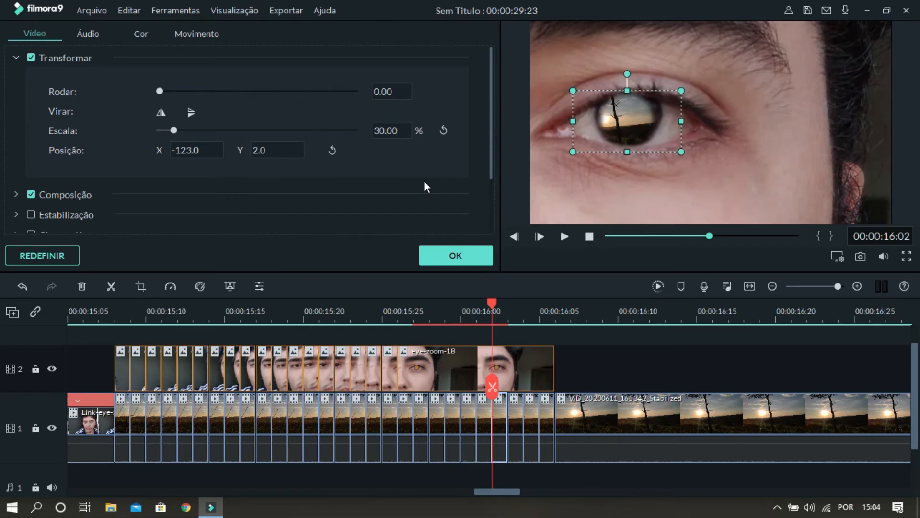
{"action": "key", "text": "Left"}
Scale the one-frame sunset clip at 00:00:16:03 to 50% and move it to X -102.0, Y 1.0 behind the iris.
{"action": "left_click", "coordinate": [518, 413]}
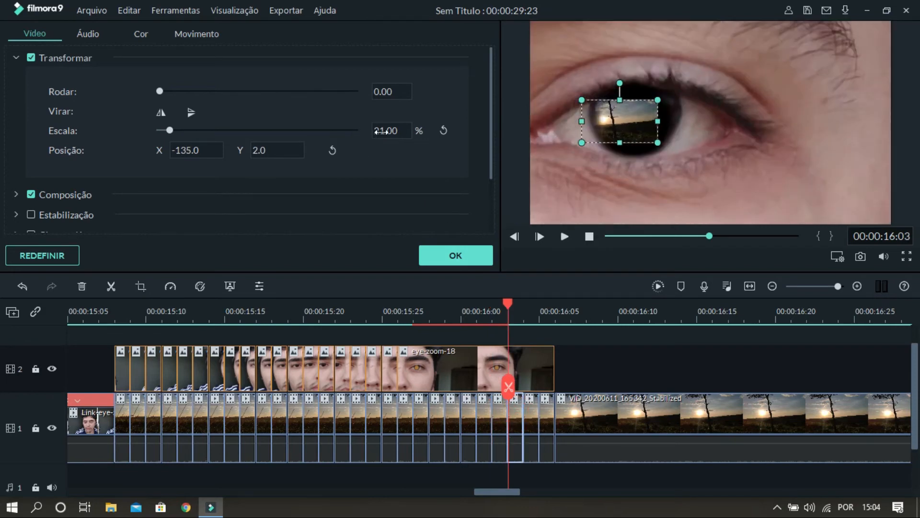
{"action": "double_click", "coordinate": [387, 131]}
{"action": "type", "text": "50"}
{"action": "key", "text": "Return"}
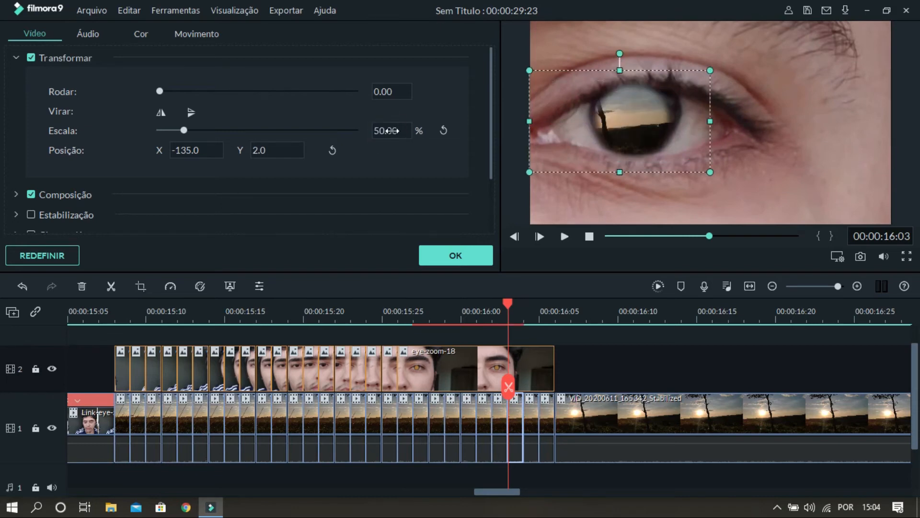
{"action": "key", "text": "Right"}
{"action": "key", "text": "Right"}
{"action": "key", "text": "Right"}
{"action": "key", "text": "Right"}
{"action": "key", "text": "Right"}
{"action": "key", "text": "Right"}
{"action": "key", "text": "Right"}
{"action": "key", "text": "Right"}
{"action": "key", "text": "Right"}
{"action": "key", "text": "Right"}
{"action": "key", "text": "Right"}
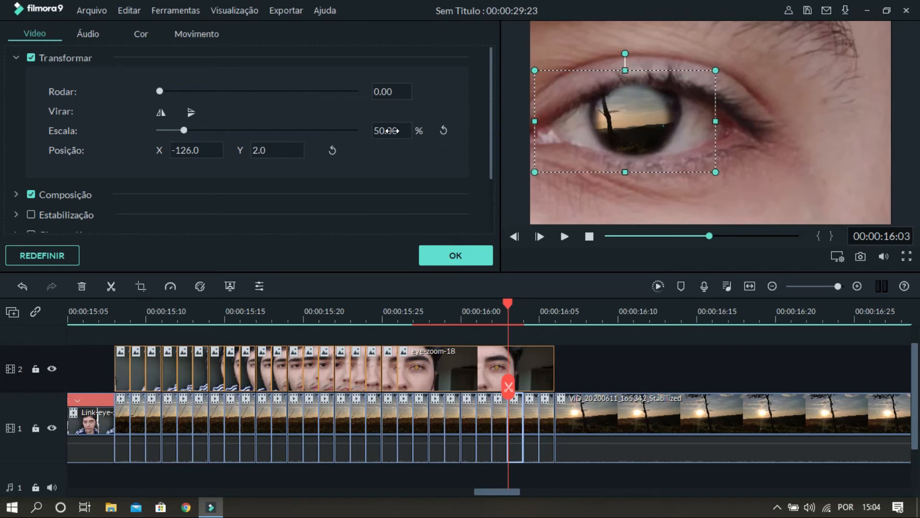
{"action": "key", "text": "Right"}
{"action": "key", "text": "Right"}
{"action": "key", "text": "Right"}
{"action": "key", "text": "Right"}
{"action": "key", "text": "Right"}
{"action": "key", "text": "Right"}
{"action": "key", "text": "Right"}
{"action": "key", "text": "Right"}
{"action": "key", "text": "Right"}
{"action": "key", "text": "Right"}
{"action": "key", "text": "Right"}
{"action": "key", "text": "Right"}
{"action": "key", "text": "Right"}
{"action": "key", "text": "Right"}
{"action": "key", "text": "Right"}
{"action": "key", "text": "Right"}
{"action": "key", "text": "Right"}
{"action": "key", "text": "Right"}
{"action": "key", "text": "Right"}
{"action": "key", "text": "Right"}
{"action": "key", "text": "Down"}
{"action": "key", "text": "Left"}
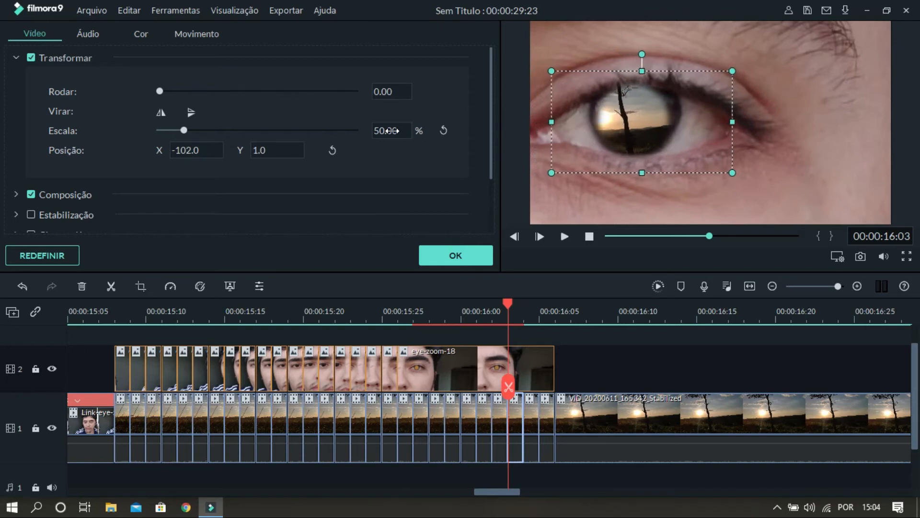
Scale the one-frame sunset clip at 00:00:16:04 to 70% and move it to about X -75, Y 2.0 behind the iris.
{"action": "left_click", "coordinate": [533, 410]}
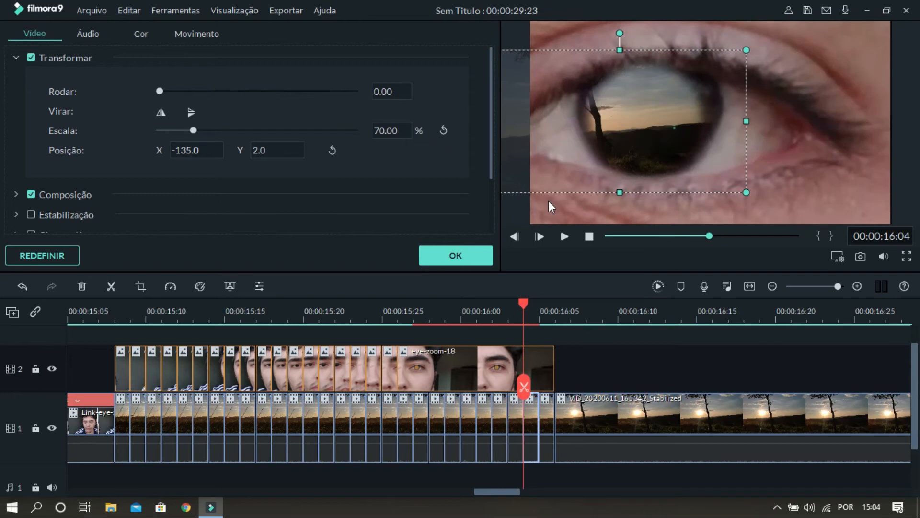
{"action": "key", "text": "Right"}
{"action": "key", "text": "Right"}
{"action": "key", "text": "Right"}
{"action": "key", "text": "Right"}
{"action": "key", "text": "Right"}
{"action": "key", "text": "Right"}
{"action": "key", "text": "Right"}
{"action": "key", "text": "Right"}
{"action": "key", "text": "Right"}
{"action": "key", "text": "Right"}
{"action": "key", "text": "Right"}
{"action": "key", "text": "Right"}
{"action": "key", "text": "Right"}
{"action": "key", "text": "Right"}
{"action": "key", "text": "Right"}
{"action": "key", "text": "Right"}
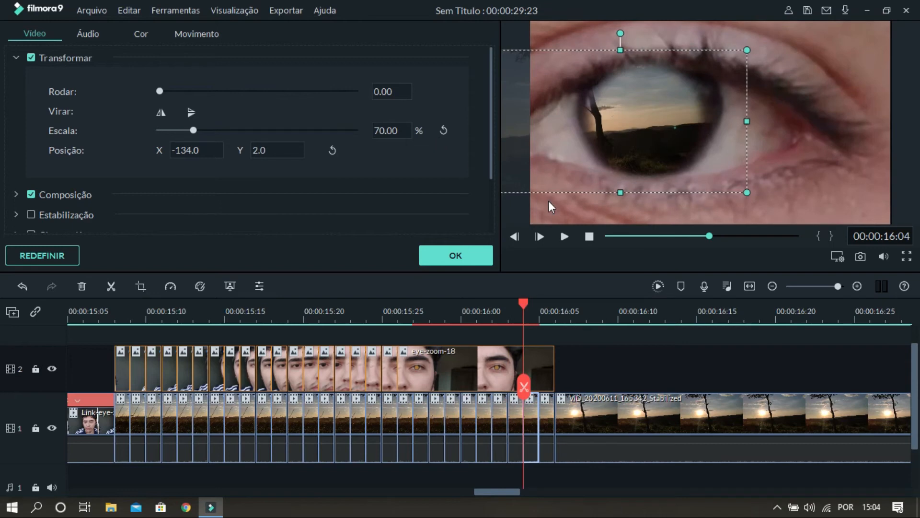
{"action": "key", "text": "Right"}
{"action": "key", "text": "Right"}
{"action": "key", "text": "Right"}
{"action": "key", "text": "Right"}
{"action": "key", "text": "Right"}
{"action": "key", "text": "Right"}
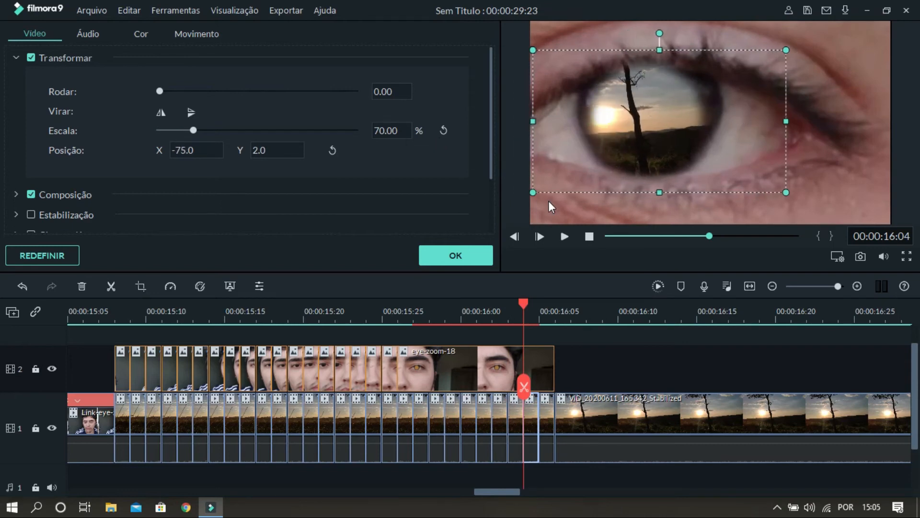
{"action": "key", "text": "Right"}
{"action": "key", "text": "Right"}
Scale the one-frame sunset clip at 00:00:16:05 to 100% and set its X position to 0.
{"action": "left_click", "coordinate": [548, 410]}
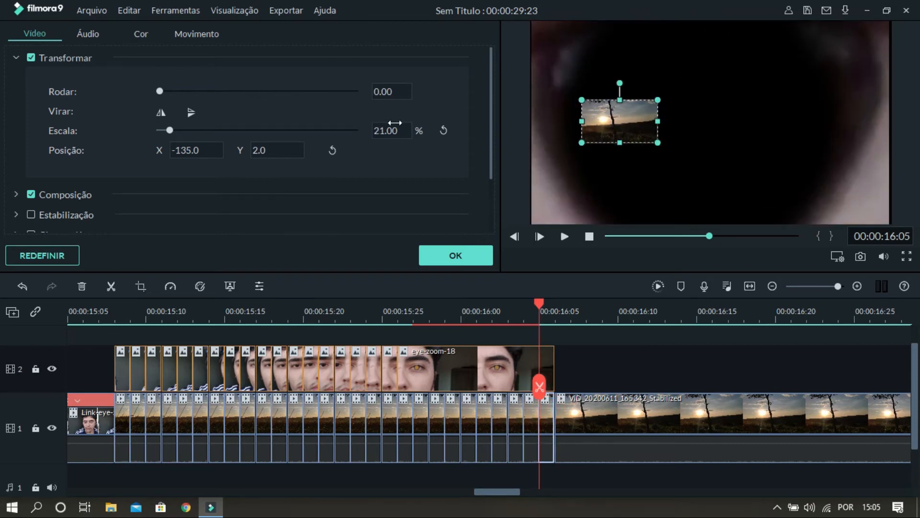
{"action": "left_click_drag", "start_coordinate": [385, 129], "coordinate": [392, 127]}
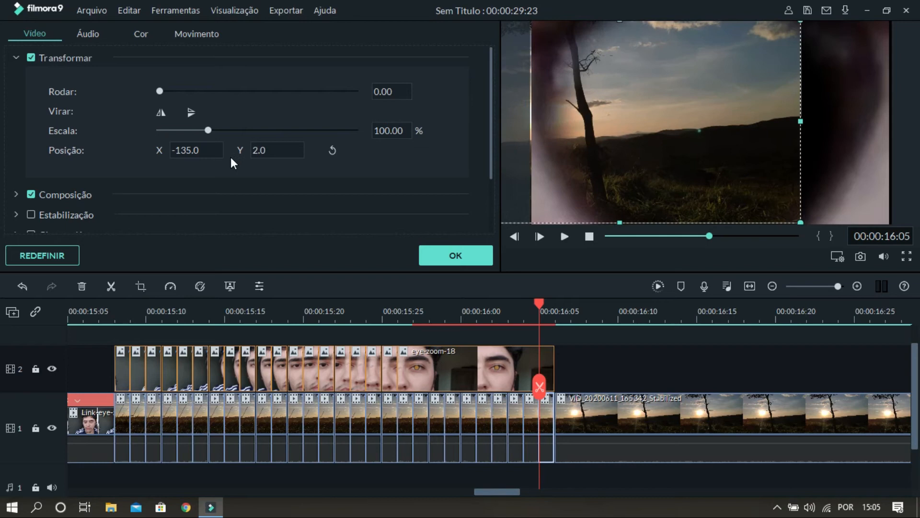
{"action": "double_click", "coordinate": [187, 149]}
{"action": "type", "text": "0"}
{"action": "left_click_drag", "start_coordinate": [265, 148], "coordinate": [261, 148]}
Restore the long sunset clip starting at 00:00:16:06 to 100% scale at position X 0, Y 0.
{"action": "key", "text": "Right"}
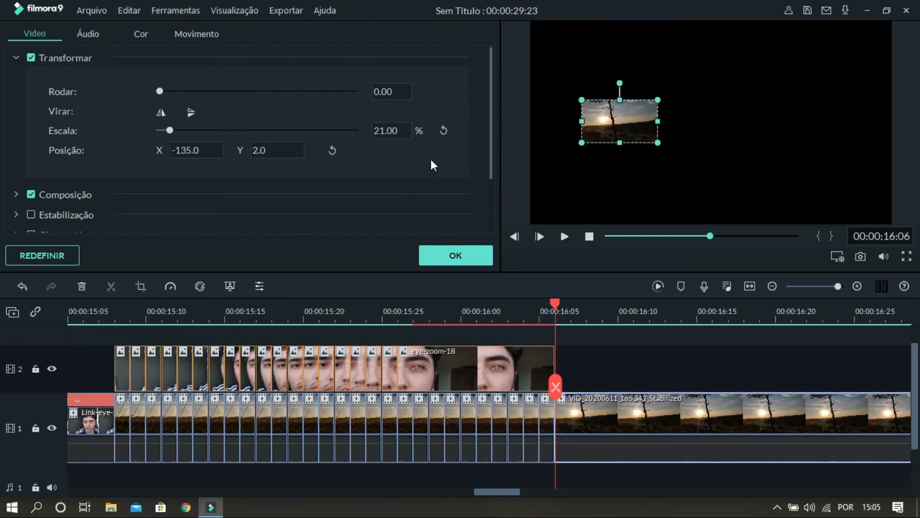
{"action": "double_click", "coordinate": [386, 130]}
{"action": "type", "text": "100"}
{"action": "key", "text": "Return"}
{"action": "double_click", "coordinate": [191, 150]}
{"action": "type", "text": "0"}
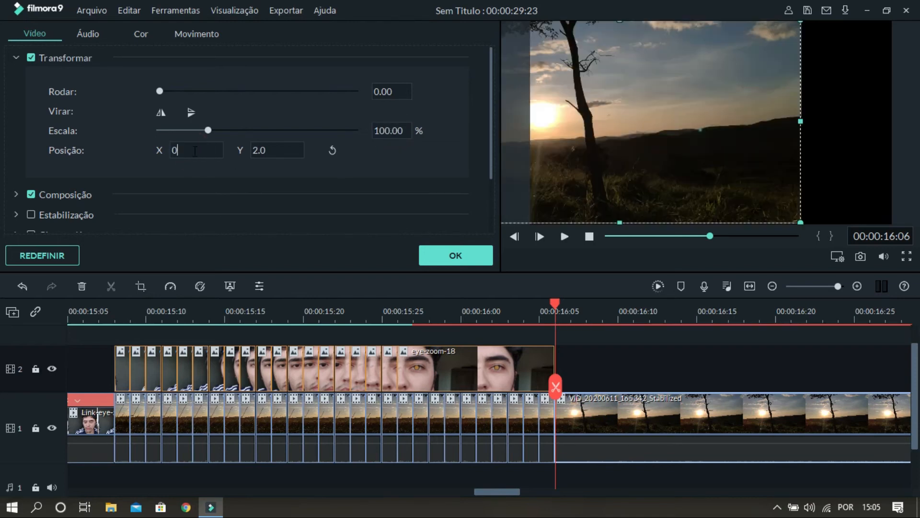
{"action": "key", "text": "Return"}
{"action": "double_click", "coordinate": [259, 150]}
{"action": "type", "text": "0"}
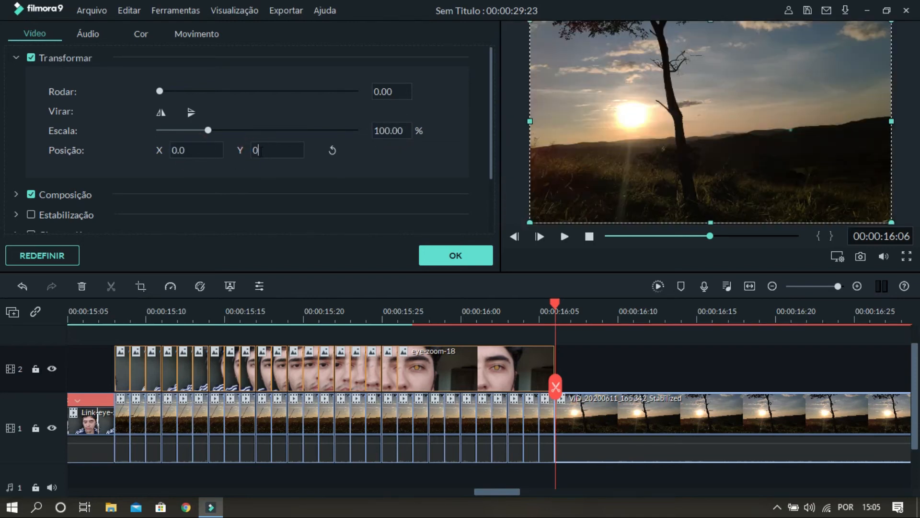
{"action": "key", "text": "Return"}
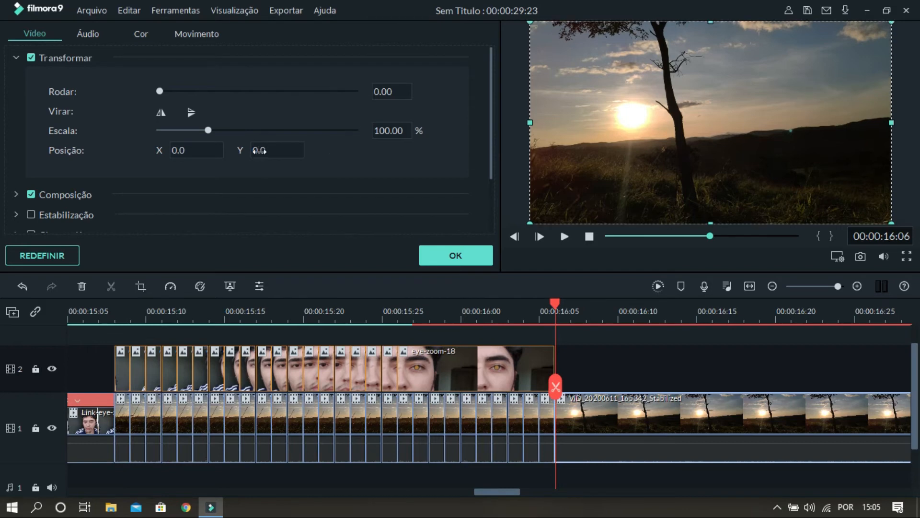
{"action": "left_click", "coordinate": [453, 254]}
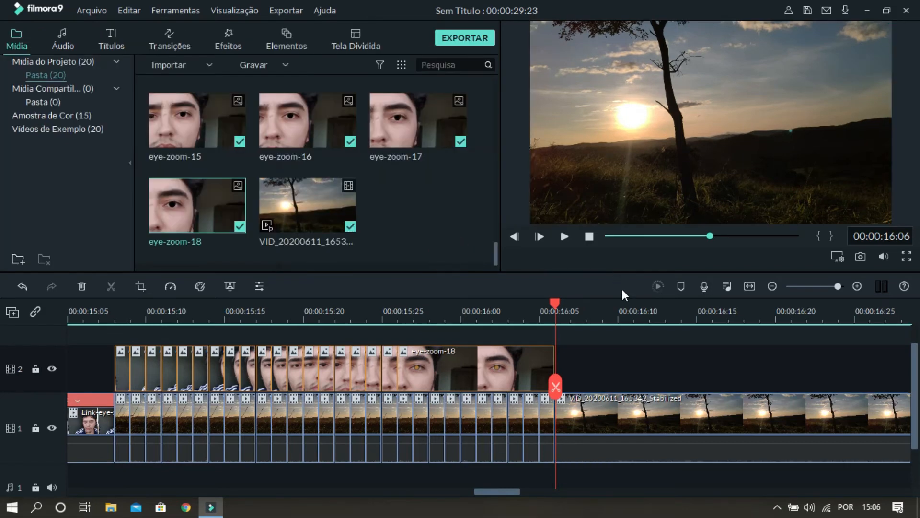
Play back the eye-zoom transition from 00:00:15:01 and again from 00:00:14:21 to check how it runs into the sunset video.
{"action": "left_click_drag", "start_coordinate": [645, 313], "coordinate": [638, 313]}
{"action": "left_click", "coordinate": [71, 316]}
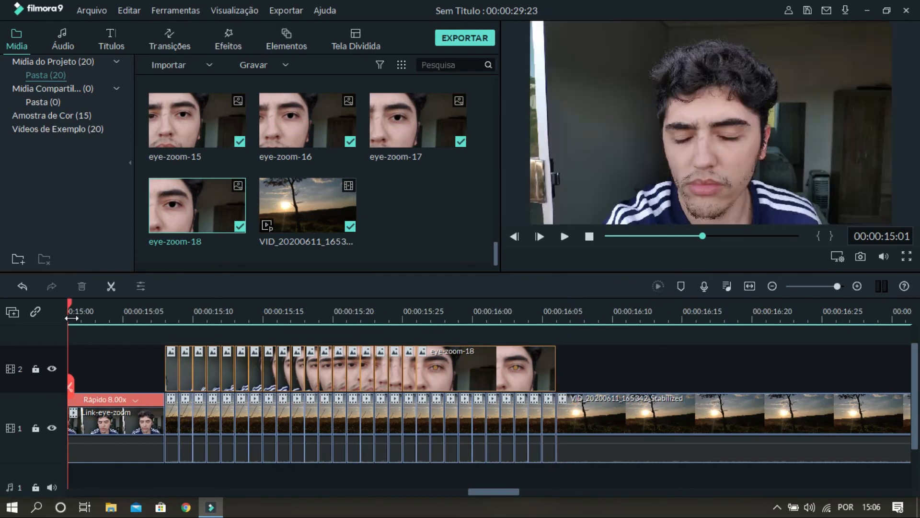
{"action": "key", "text": "space"}
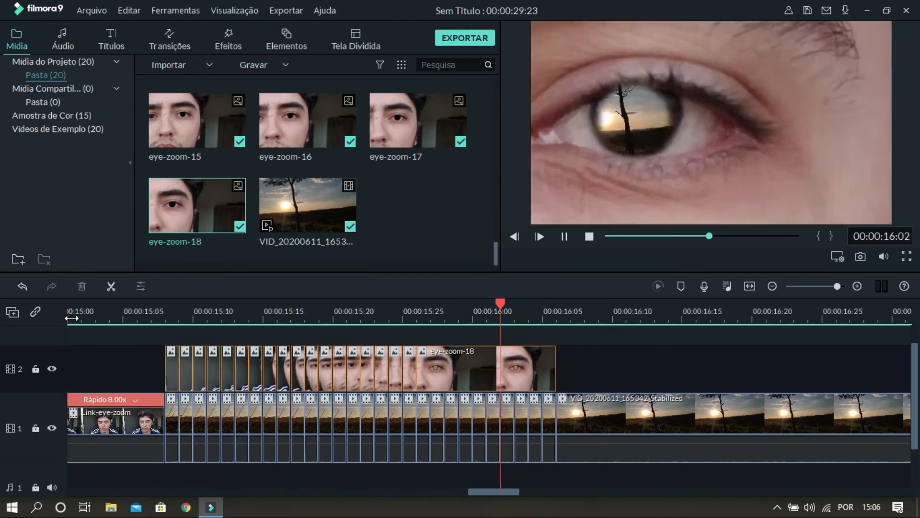
{"action": "key", "text": "space"}
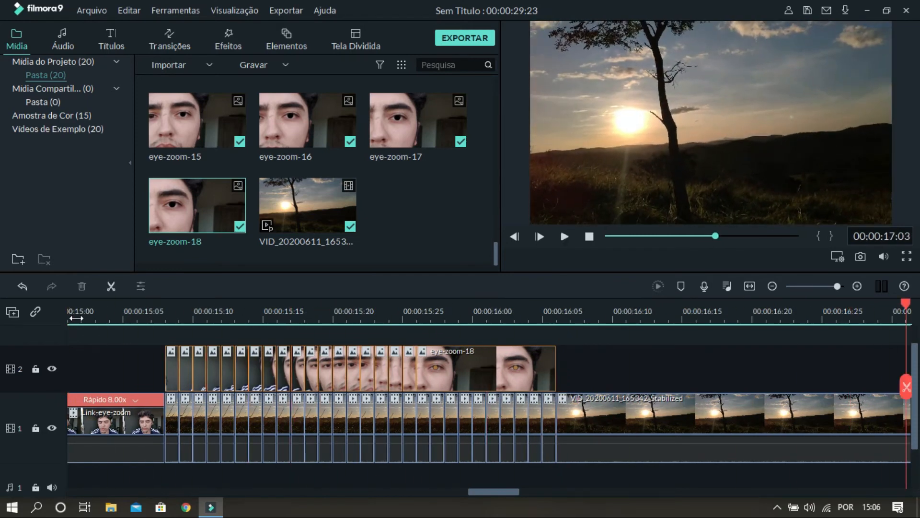
{"action": "left_click", "coordinate": [72, 316]}
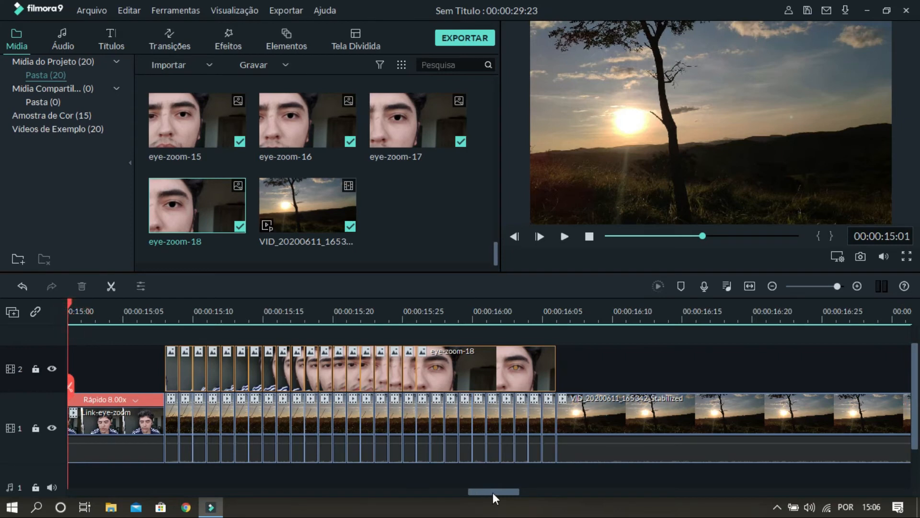
{"action": "left_click_drag", "start_coordinate": [493, 493], "coordinate": [485, 492]}
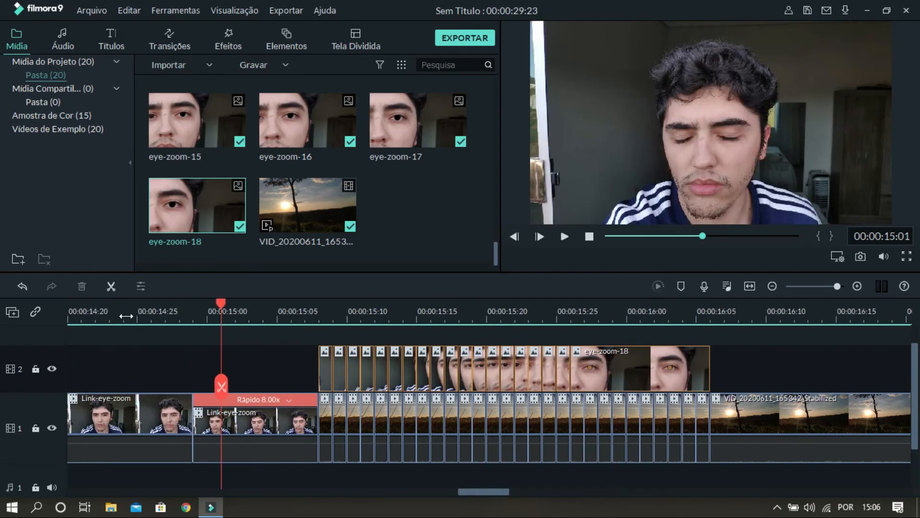
{"action": "left_click", "coordinate": [82, 312]}
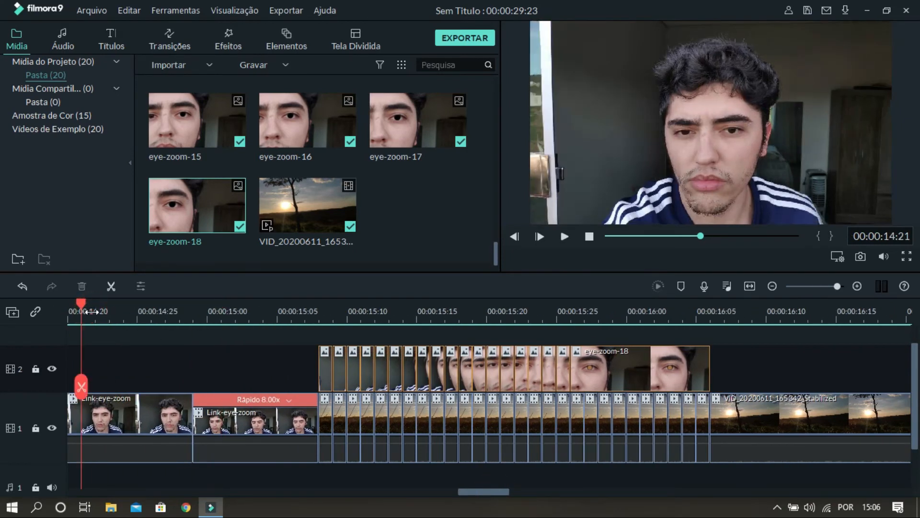
{"action": "key", "text": "space"}
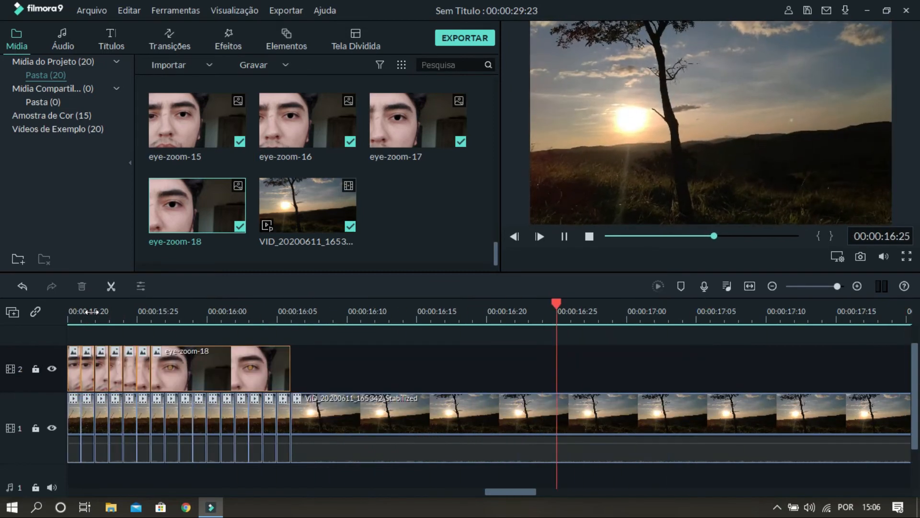
{"action": "key", "text": "space"}
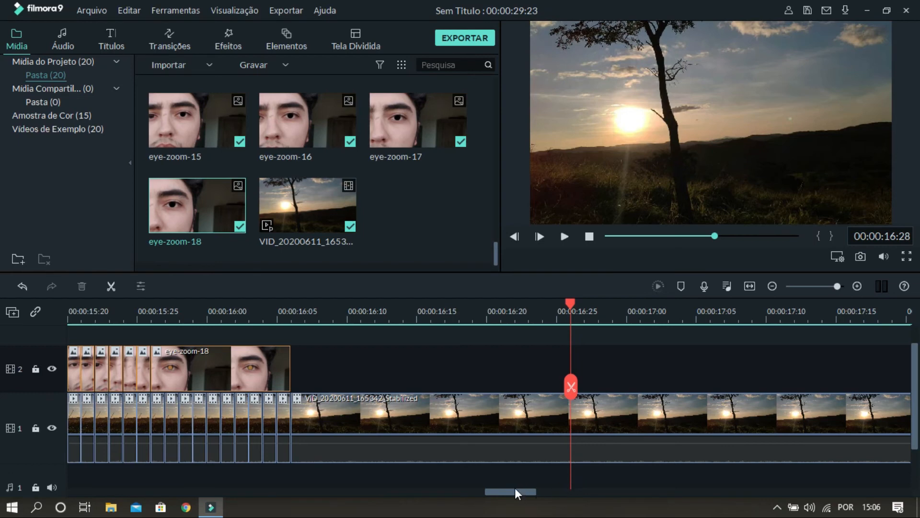
Search the effects library for "quadra" with the free space above video track 2 in view.
{"action": "left_click_drag", "start_coordinate": [515, 489], "coordinate": [505, 490]}
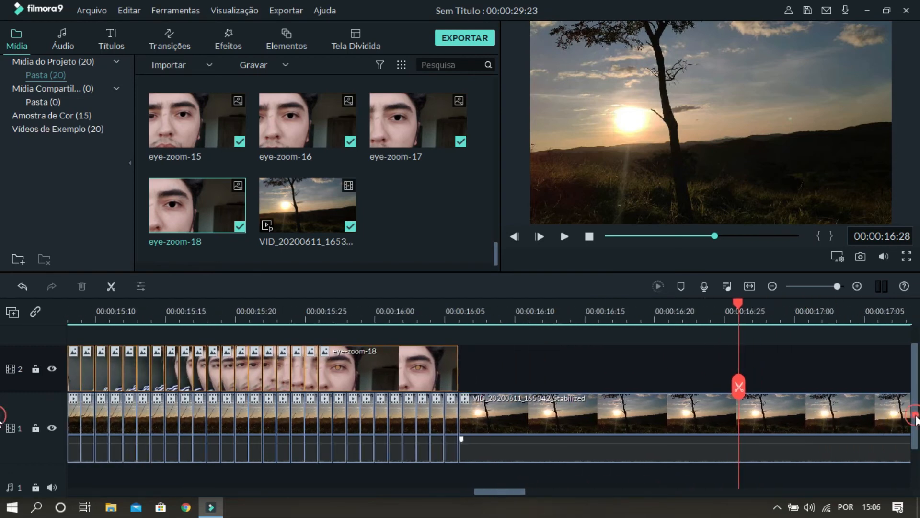
{"action": "left_click_drag", "start_coordinate": [913, 411], "coordinate": [908, 375]}
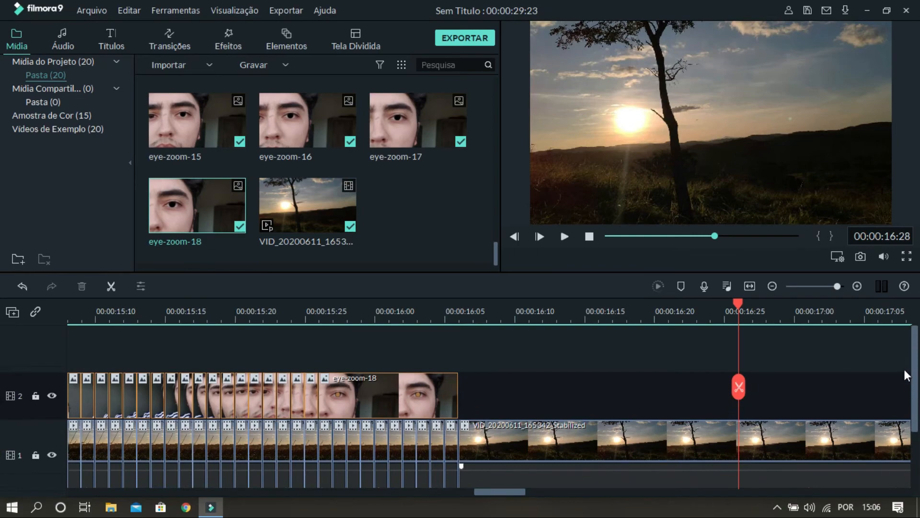
{"action": "left_click", "coordinate": [413, 212]}
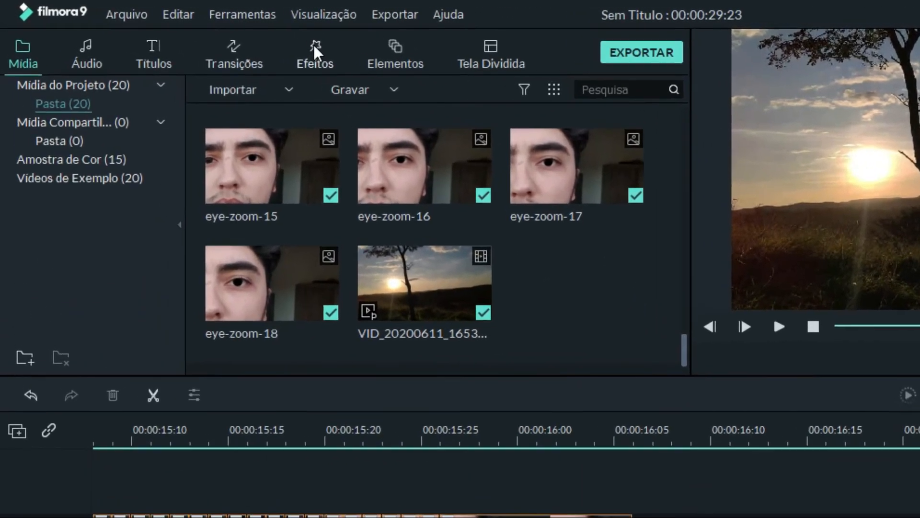
{"action": "left_click", "coordinate": [228, 32]}
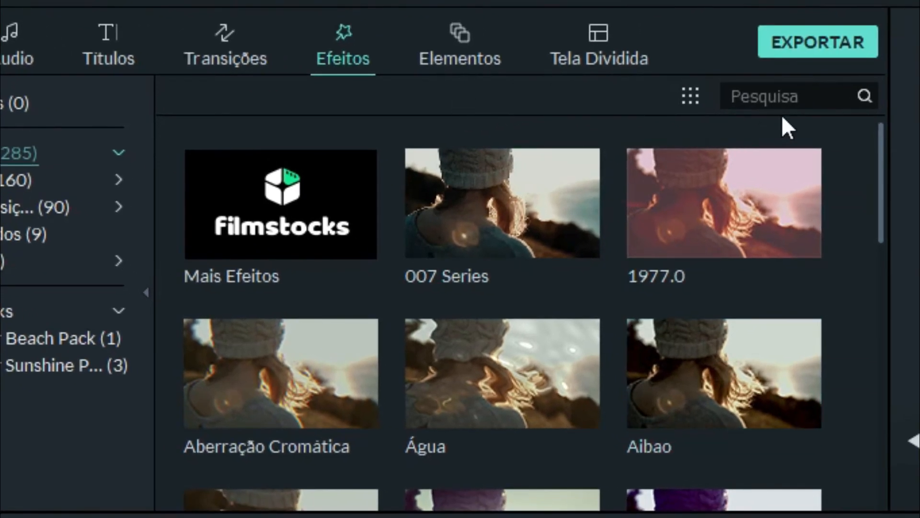
{"action": "left_click", "coordinate": [779, 95]}
{"action": "type", "text": "quadra"}
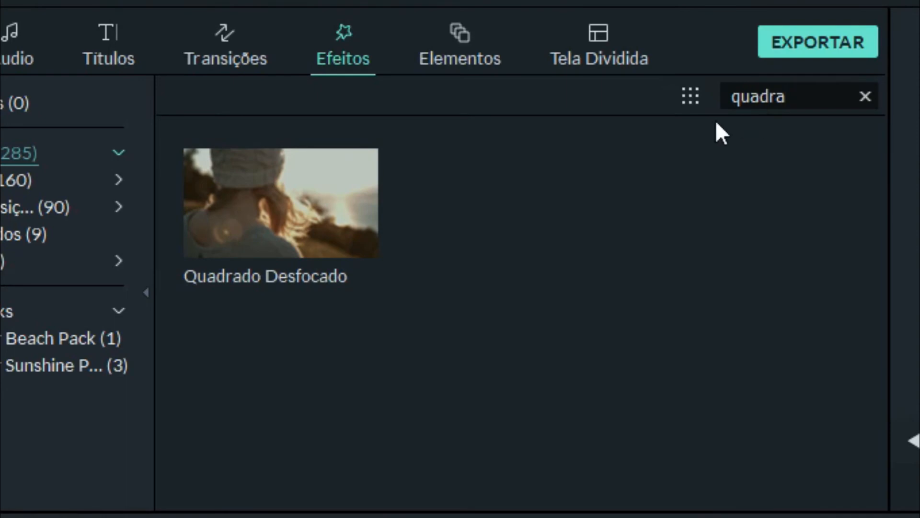
Place the Quadrado Desfocado effect on a new track above eye-zoom-18, starting at the beginning of that clip.
{"action": "mouse_move", "coordinate": [343, 283]}
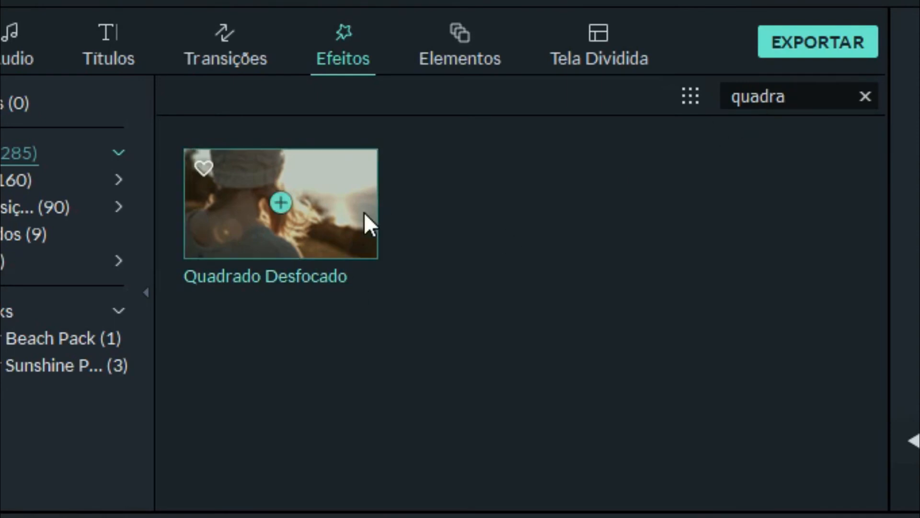
{"action": "left_click_drag", "start_coordinate": [341, 222], "coordinate": [400, 307]}
{"action": "left_click_drag", "start_coordinate": [364, 272], "coordinate": [489, 517]}
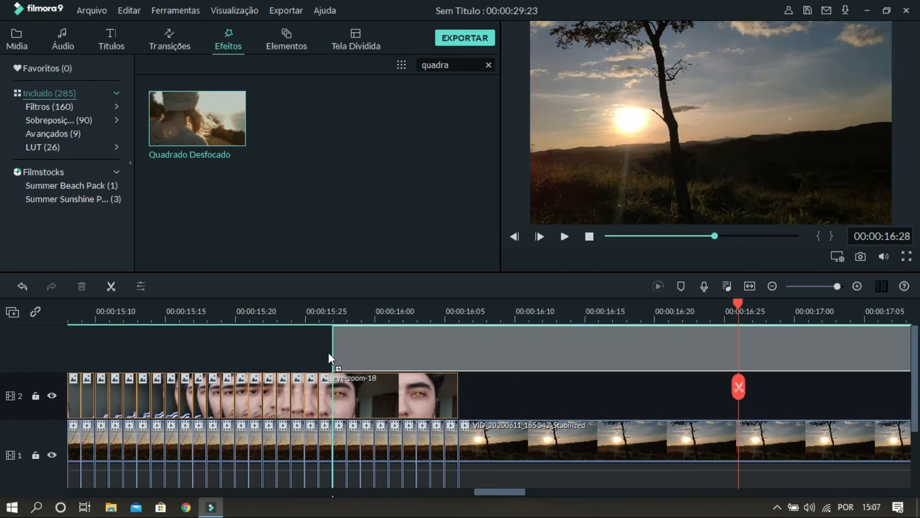
{"action": "left_click_drag", "start_coordinate": [329, 358], "coordinate": [322, 356]}
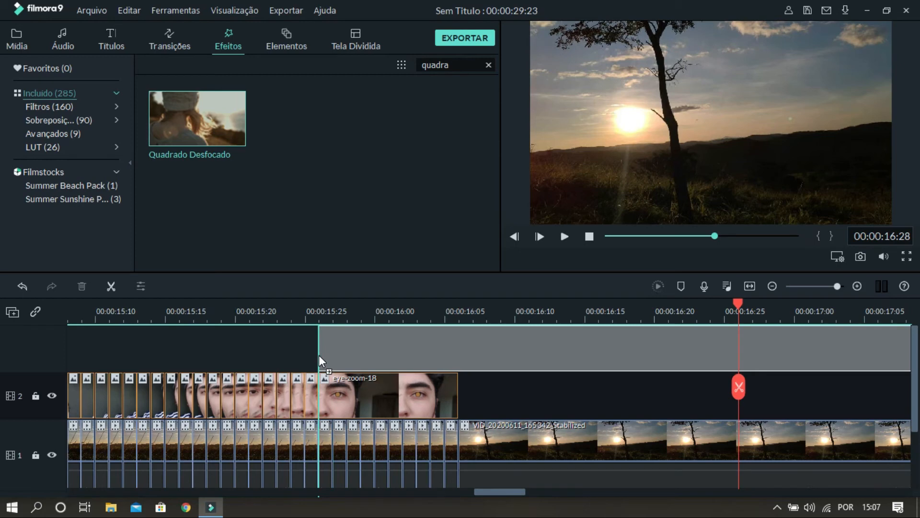
{"action": "left_click_drag", "start_coordinate": [318, 355], "coordinate": [319, 356]}
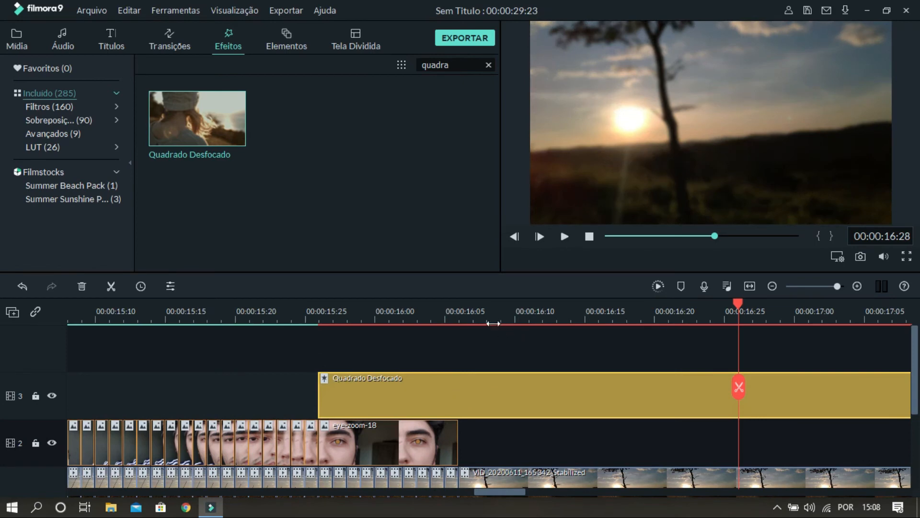
Split the Quadrado Desfocado effect at 00:00:16:06, where eye-zoom-18 ends, and delete the part after the cut.
{"action": "left_click", "coordinate": [459, 321]}
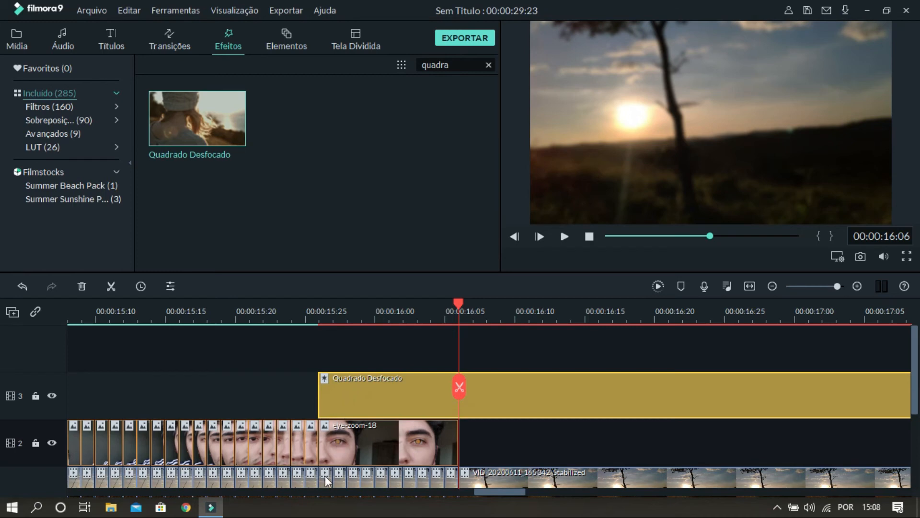
{"action": "left_click", "coordinate": [459, 386]}
{"action": "key", "text": "Delete"}
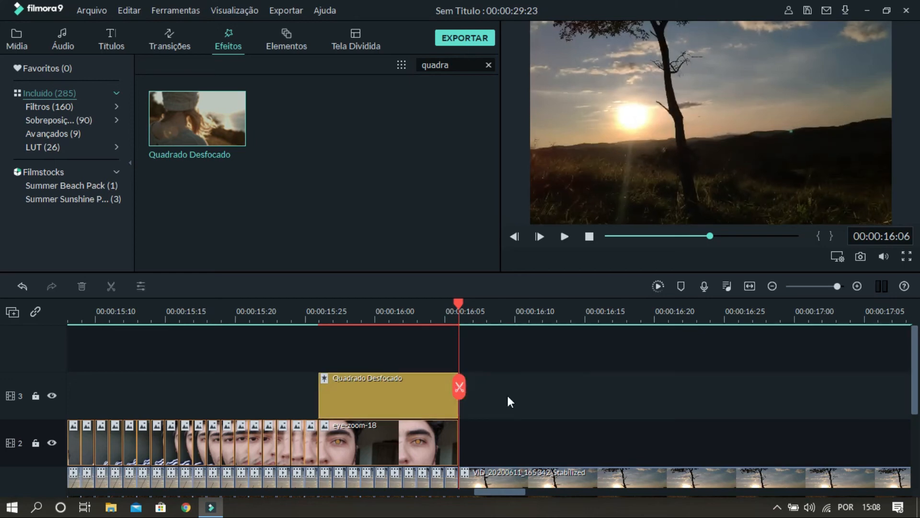
Set the Quadrado Desfocado effect's Tamanho to 4 and Alfa to 50.
{"action": "double_click", "coordinate": [378, 394]}
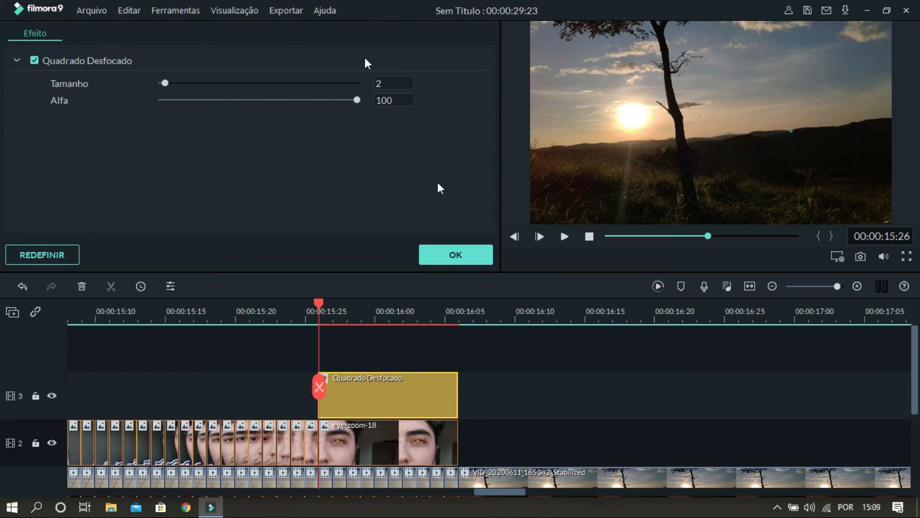
{"action": "left_click", "coordinate": [394, 85]}
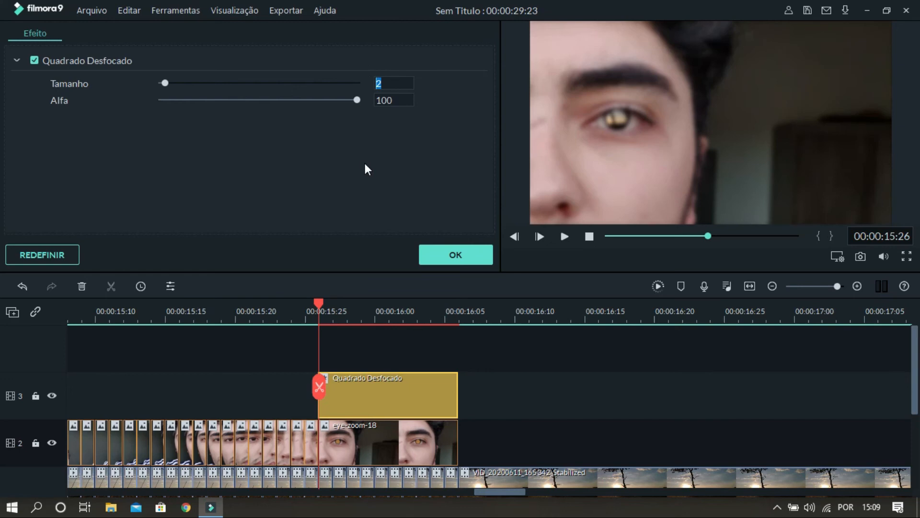
{"action": "type", "text": "4"}
{"action": "key", "text": "Return"}
{"action": "left_click", "coordinate": [387, 100]}
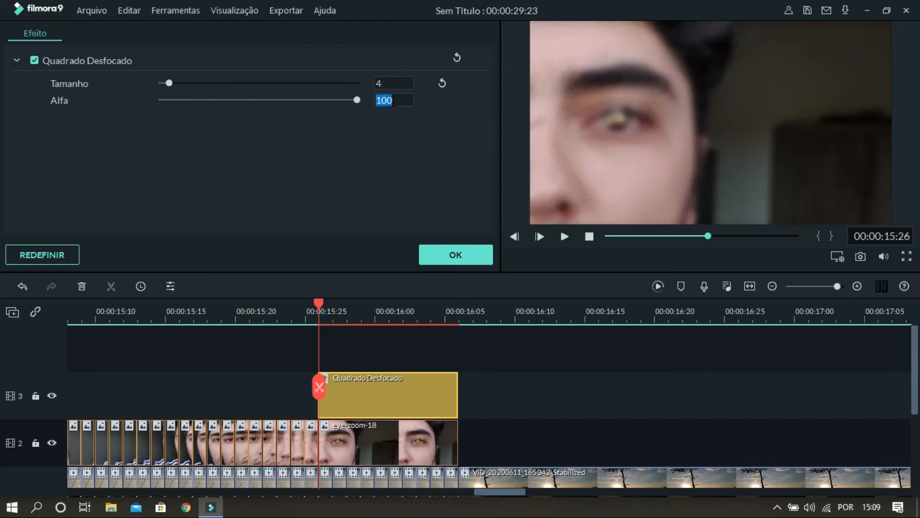
{"action": "type", "text": "50"}
{"action": "key", "text": "Return"}
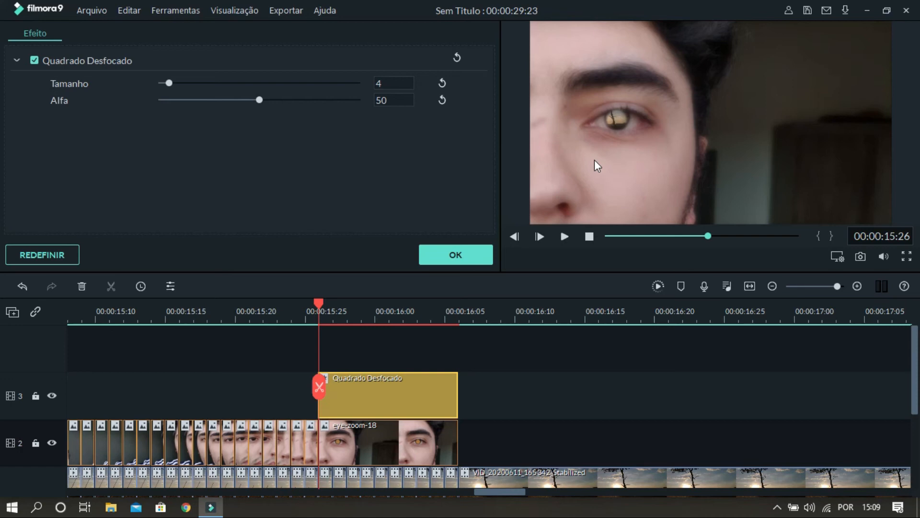
{"action": "left_click", "coordinate": [455, 254]}
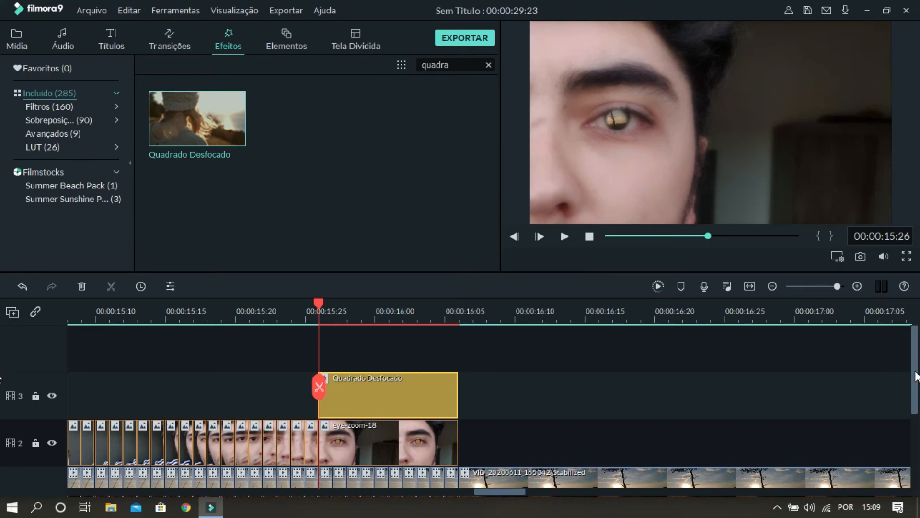
{"action": "scroll", "coordinate": [2, 378], "scroll_direction": "down", "scroll_amount": 2}
{"action": "scroll", "coordinate": [1, 398], "scroll_direction": "down", "scroll_amount": 1}
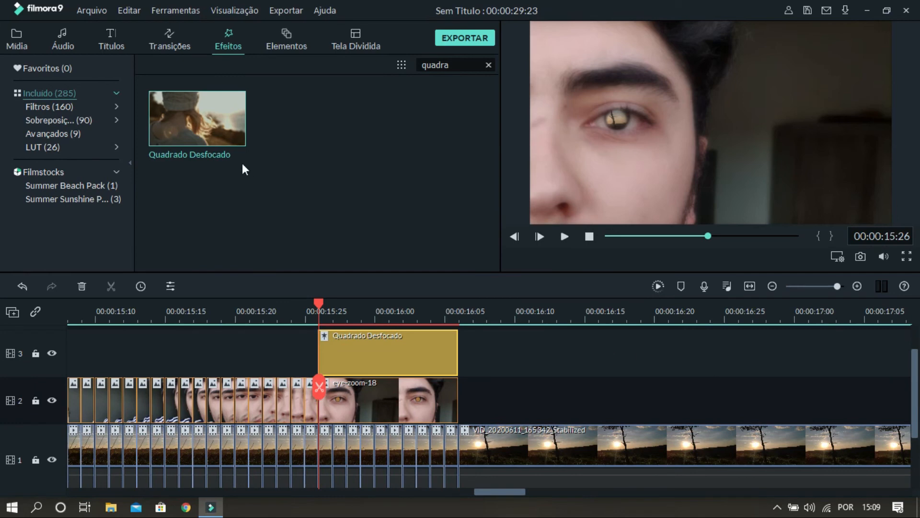
Split the VID_20200611_165342_Stabilized clip on video track 1 at 00:00:16:12.
{"action": "mouse_move", "coordinate": [213, 126]}
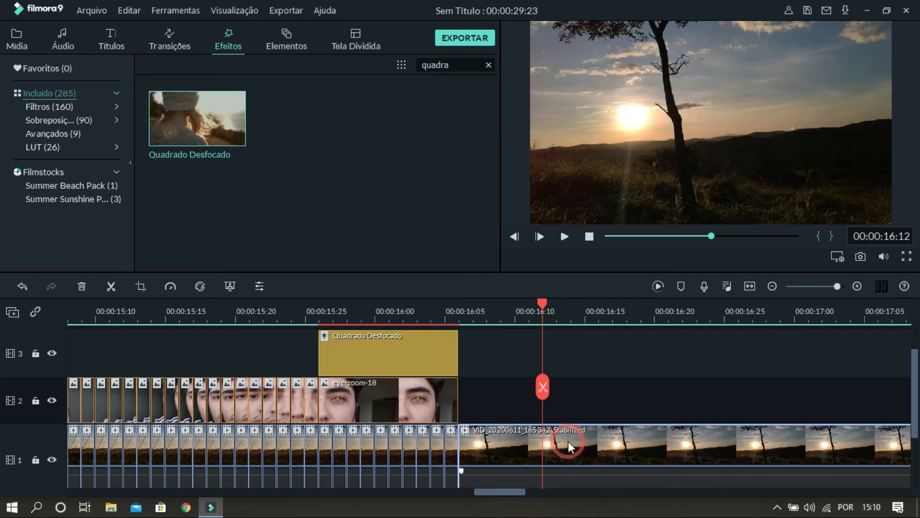
{"action": "left_click", "coordinate": [543, 388]}
{"action": "scroll", "coordinate": [895, 406], "scroll_direction": "down", "scroll_amount": 1}
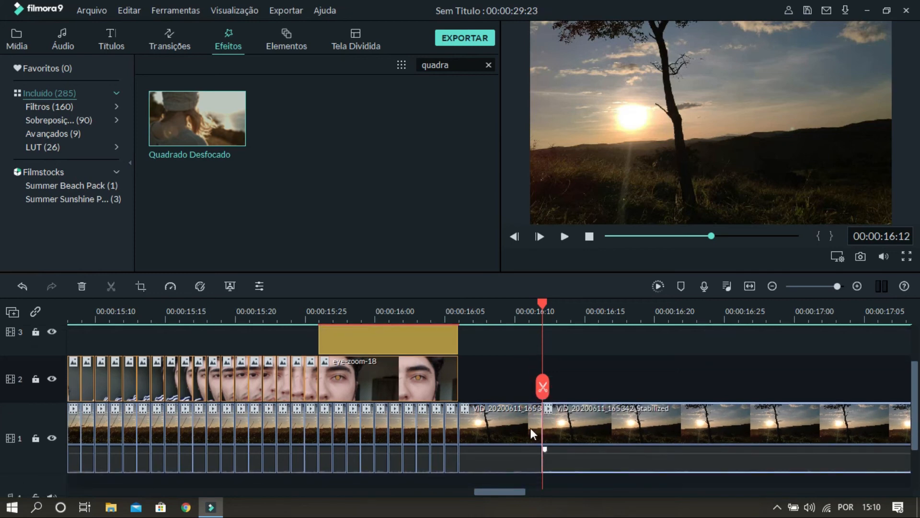
Apply the Quadrado Desfocado effect to the short sunset clip before the 00:00:16:12 cut and compare its preview with the clip after the cut.
{"action": "left_click", "coordinate": [498, 421]}
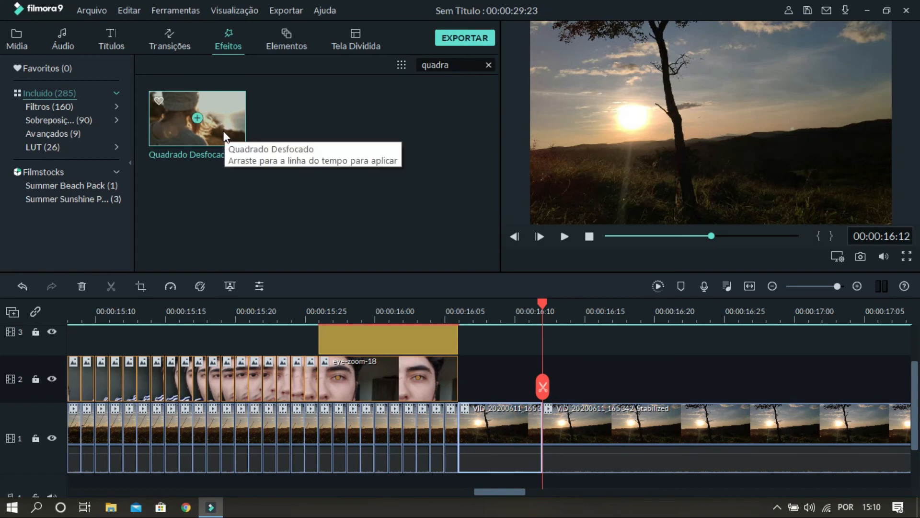
{"action": "left_click_drag", "start_coordinate": [223, 131], "coordinate": [487, 485]}
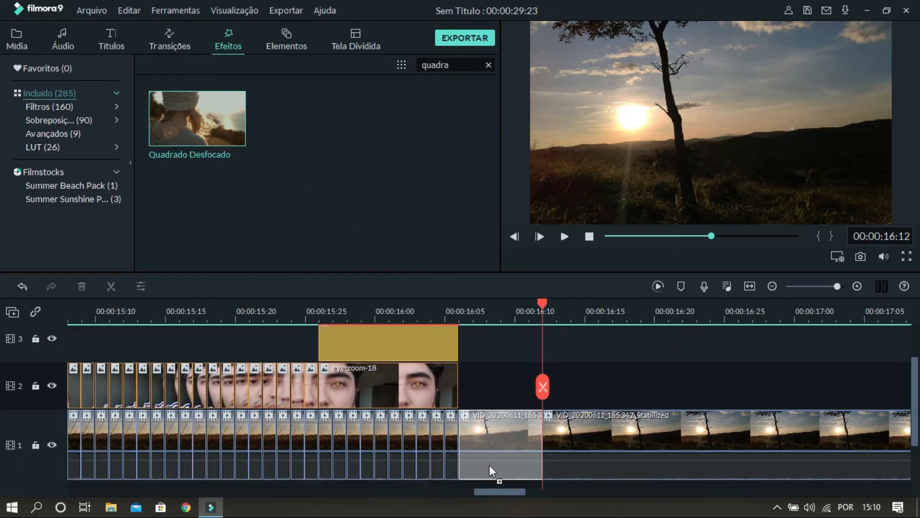
{"action": "left_click", "coordinate": [500, 316]}
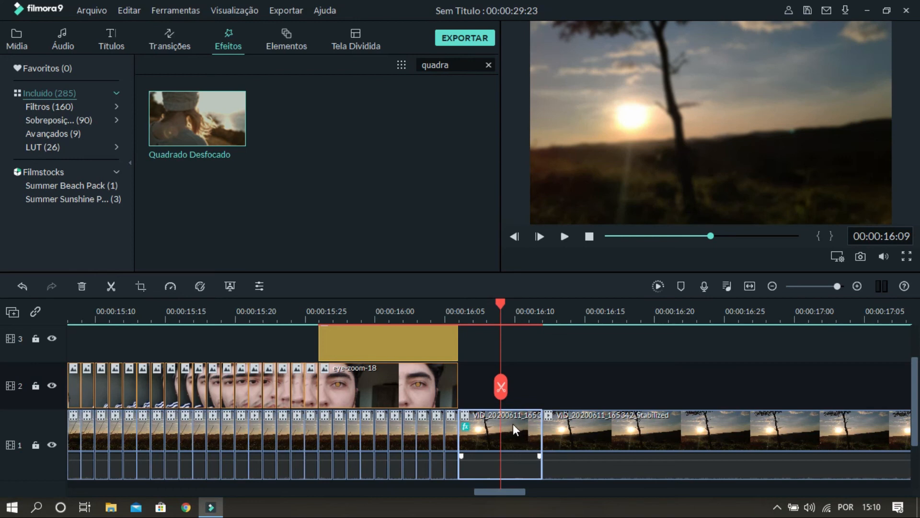
{"action": "left_click", "coordinate": [570, 311]}
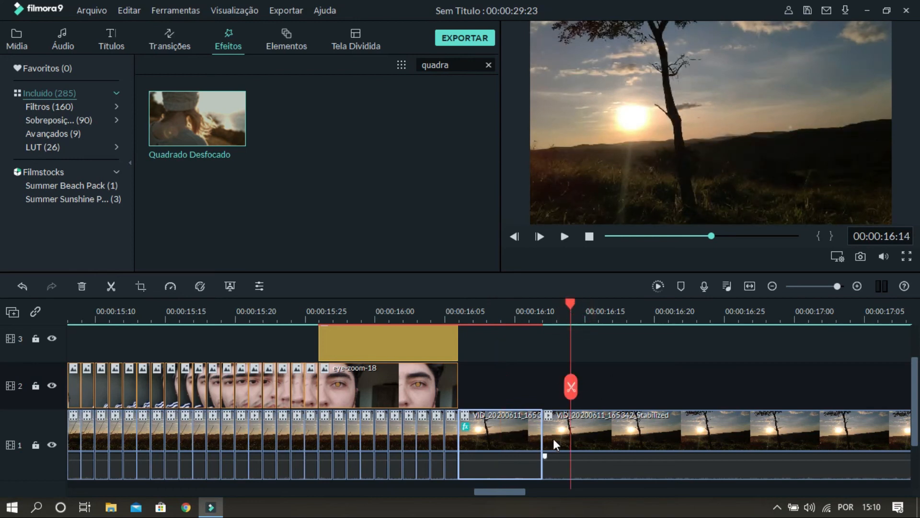
{"action": "left_click", "coordinate": [500, 316]}
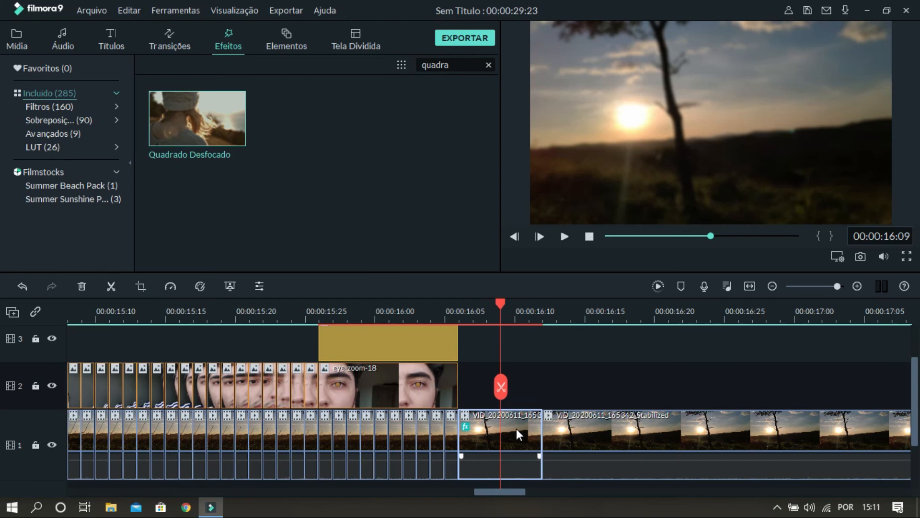
Set the short sunset clip's Quadrado Desfocado effect to Tamanho 4 and Alfa 50.
{"action": "double_click", "coordinate": [516, 429]}
{"action": "left_click_drag", "start_coordinate": [492, 115], "coordinate": [494, 187]}
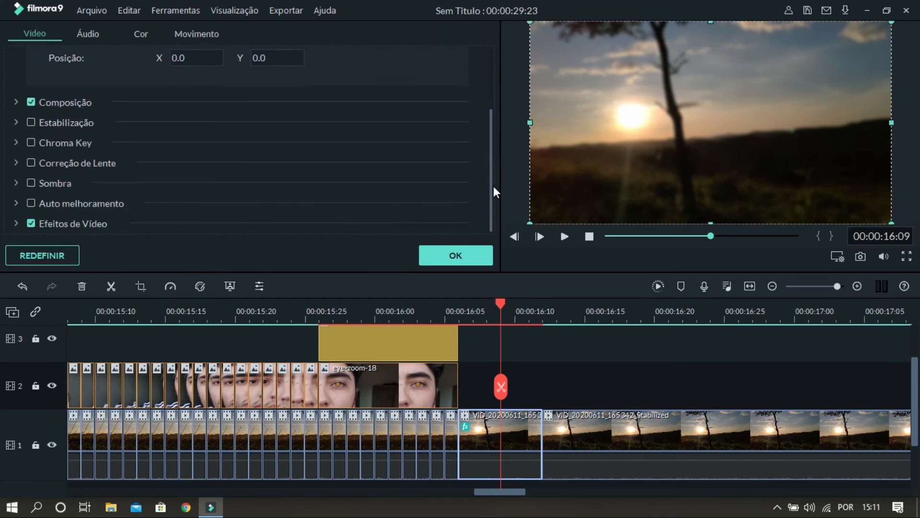
{"action": "left_click", "coordinate": [17, 223]}
{"action": "left_click_drag", "start_coordinate": [490, 113], "coordinate": [493, 166]}
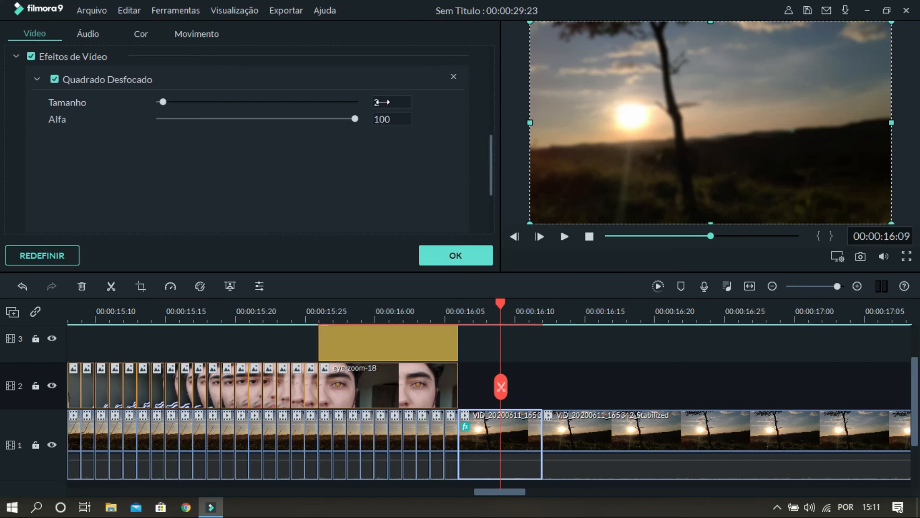
{"action": "left_click", "coordinate": [382, 102]}
{"action": "type", "text": "4"}
{"action": "left_click", "coordinate": [387, 119]}
{"action": "type", "text": "50"}
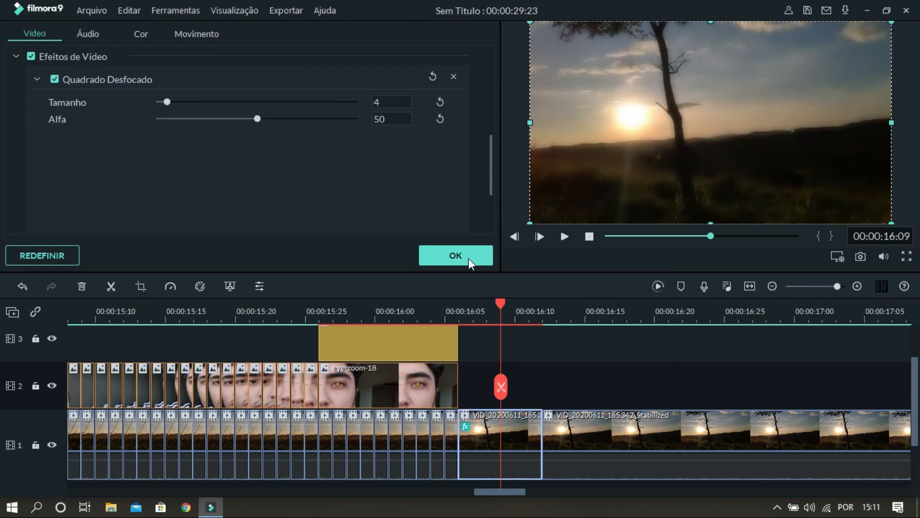
{"action": "left_click", "coordinate": [468, 257]}
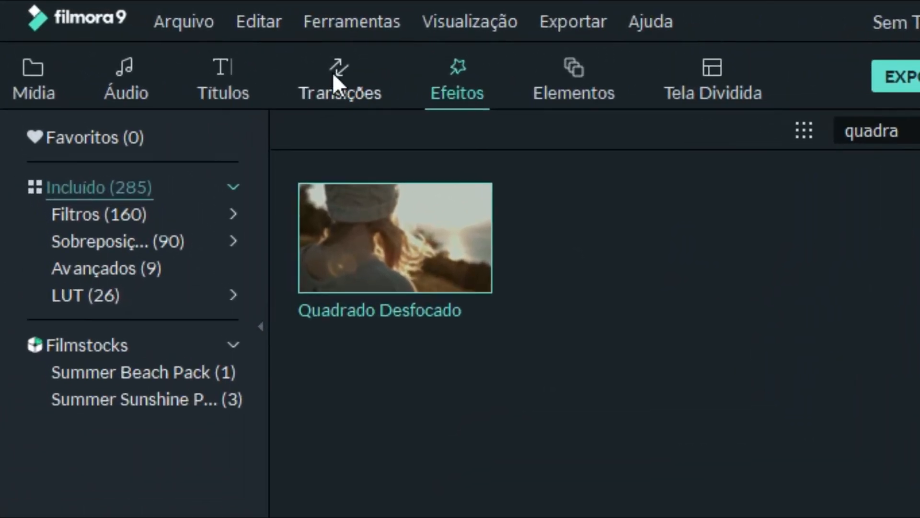
Add a Dissolver transition at the 00:00:16:12 cut between the sunset clips and shorten it to span 00:00:16:09 to 00:00:16:15.
{"action": "left_click", "coordinate": [261, 63]}
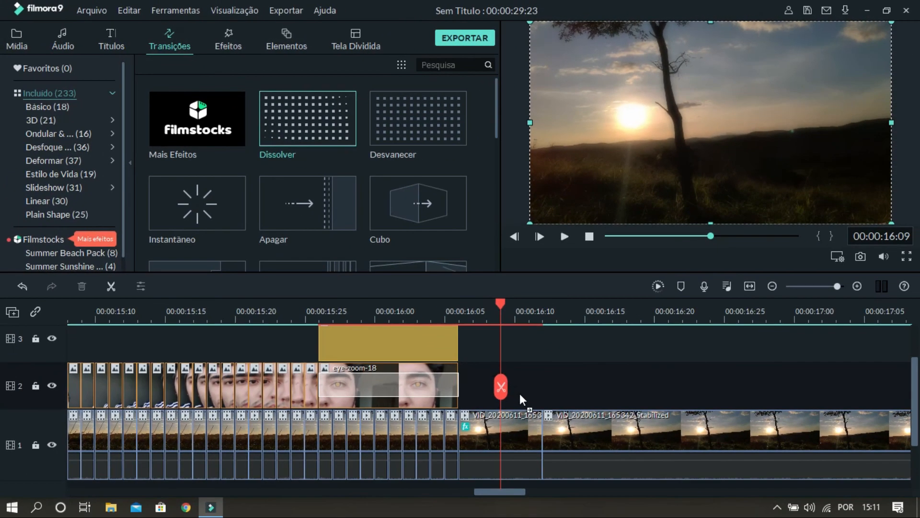
{"action": "left_click_drag", "start_coordinate": [521, 395], "coordinate": [537, 435]}
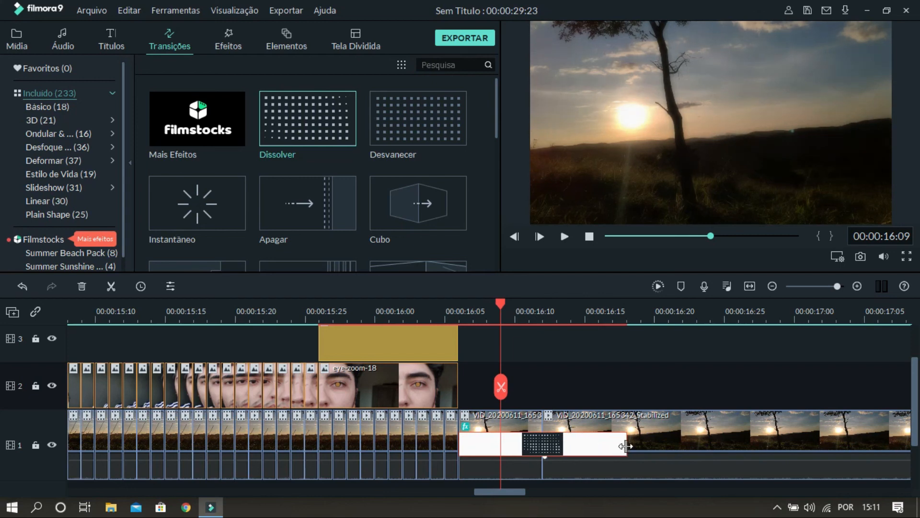
{"action": "left_click_drag", "start_coordinate": [624, 446], "coordinate": [575, 449]}
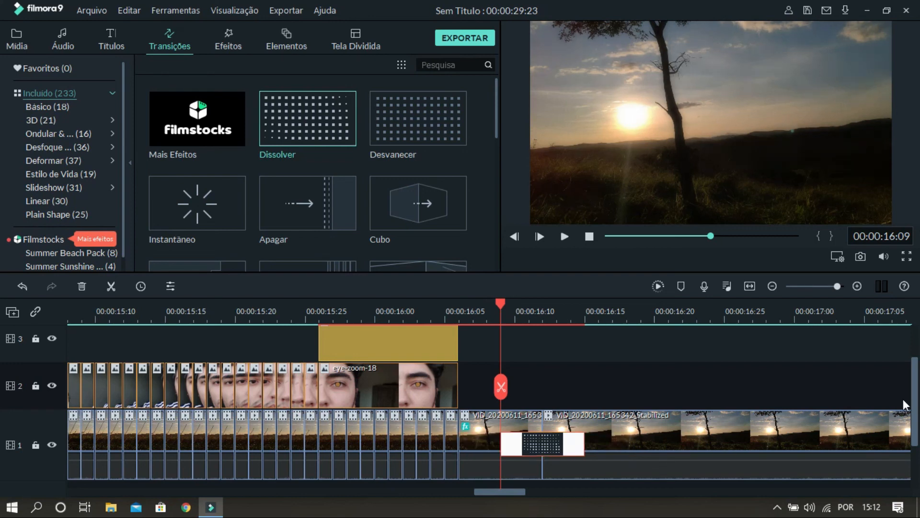
{"action": "left_click_drag", "start_coordinate": [913, 399], "coordinate": [913, 403]}
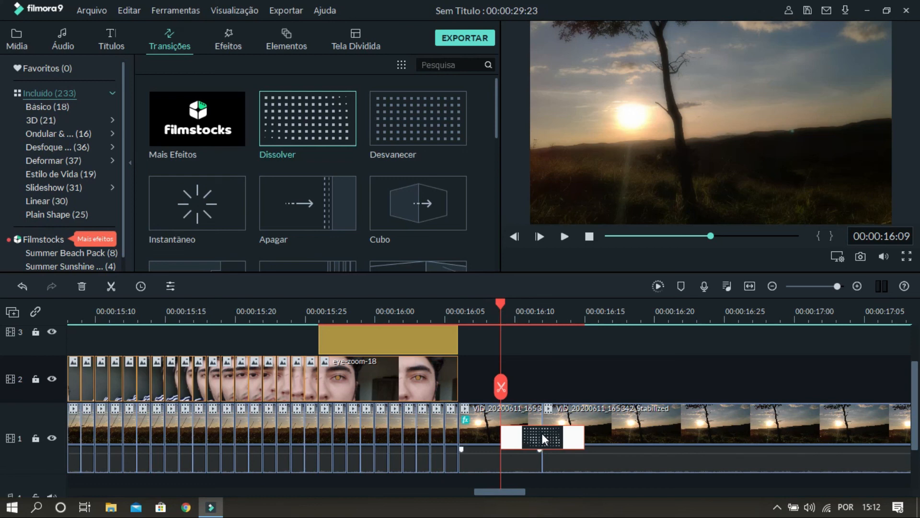
Examine the dissolve between the blurred and sharp sunset clips frame by frame, from 00:00:16:06 to 00:00:16:17.
{"action": "left_click", "coordinate": [462, 318]}
{"action": "key", "text": "Right"}
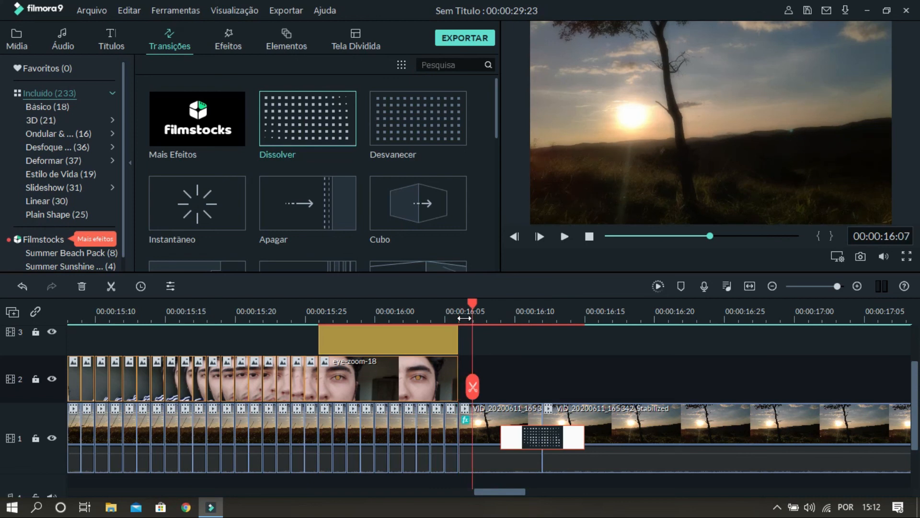
{"action": "key", "text": "Right"}
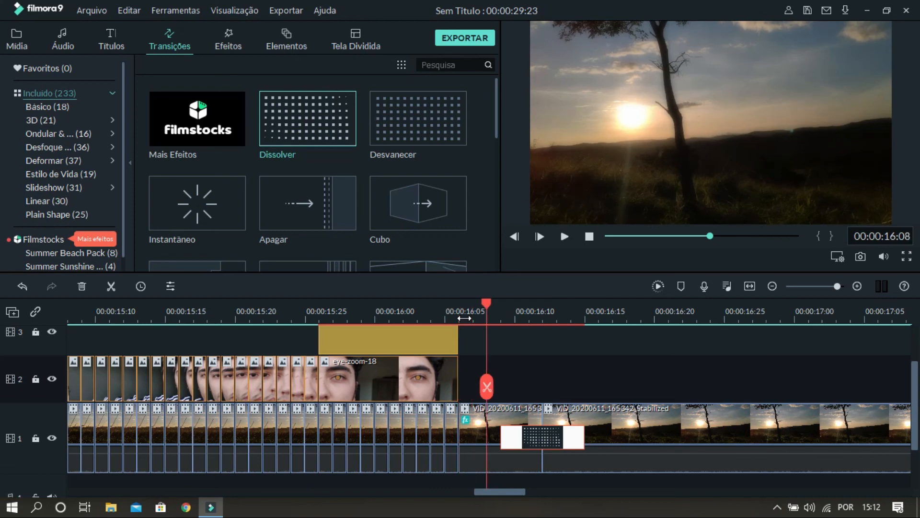
{"action": "key", "text": "Right"}
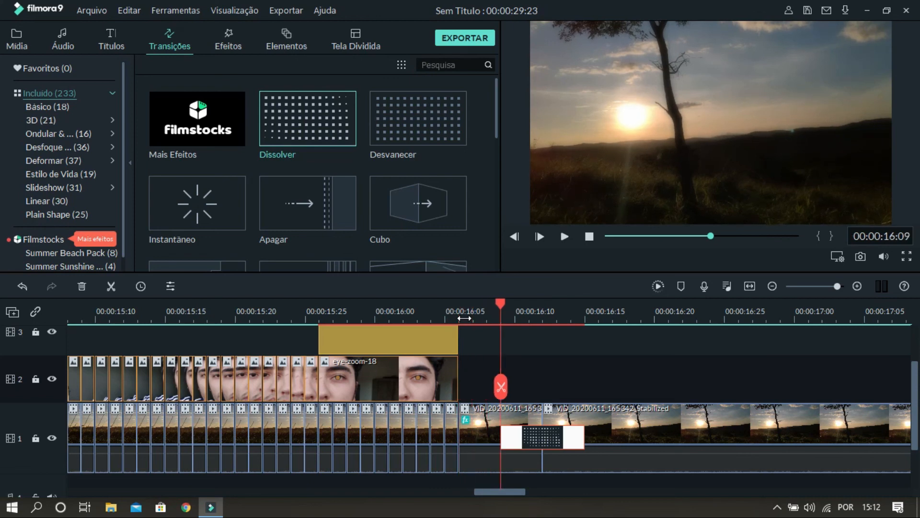
{"action": "key", "text": "Right"}
{"action": "key", "text": "Right"}
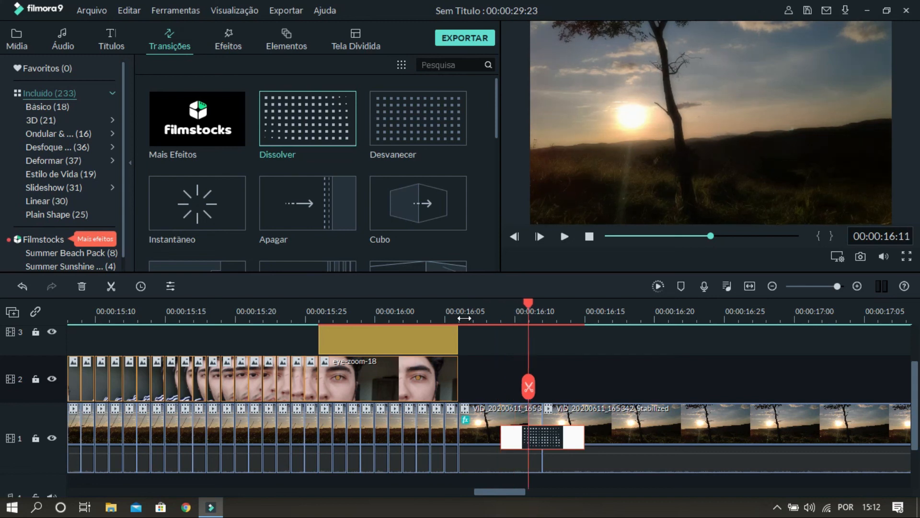
{"action": "key", "text": "Right"}
{"action": "key", "text": "Right"}
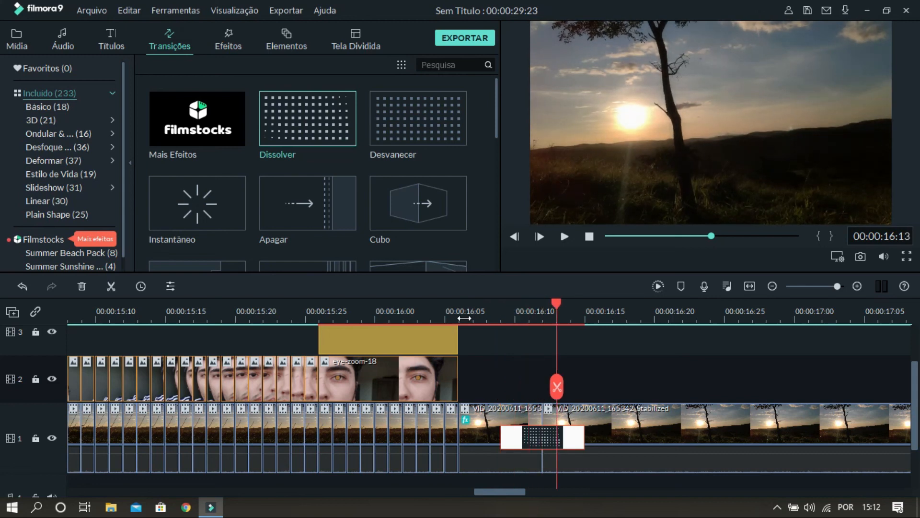
{"action": "key", "text": "Right"}
{"action": "key", "text": "Right"}
{"action": "key", "text": "Right"}
{"action": "key", "text": "Right"}
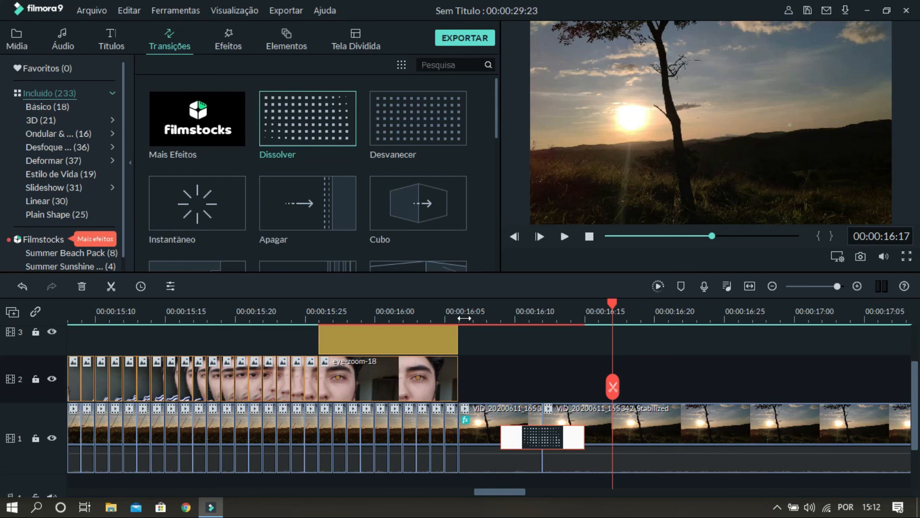
Render the timeline preview, fit the whole project in the timeline, and play it from the beginning, replaying the section leading into the eye zoom.
{"action": "left_click", "coordinate": [659, 286]}
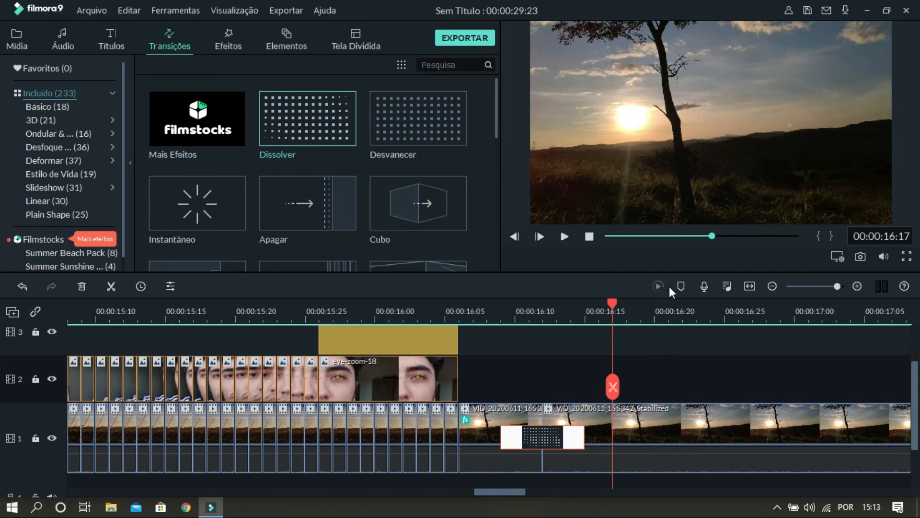
{"action": "left_click", "coordinate": [748, 285]}
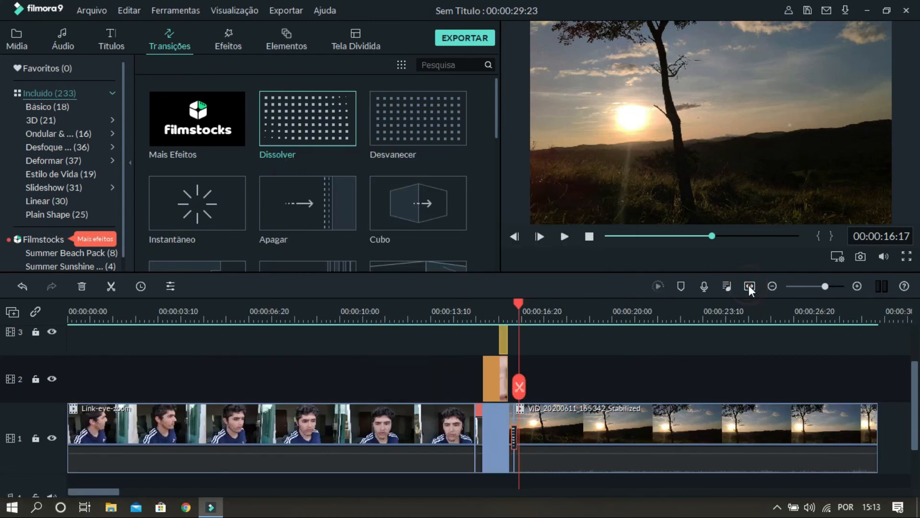
{"action": "left_click", "coordinate": [587, 237]}
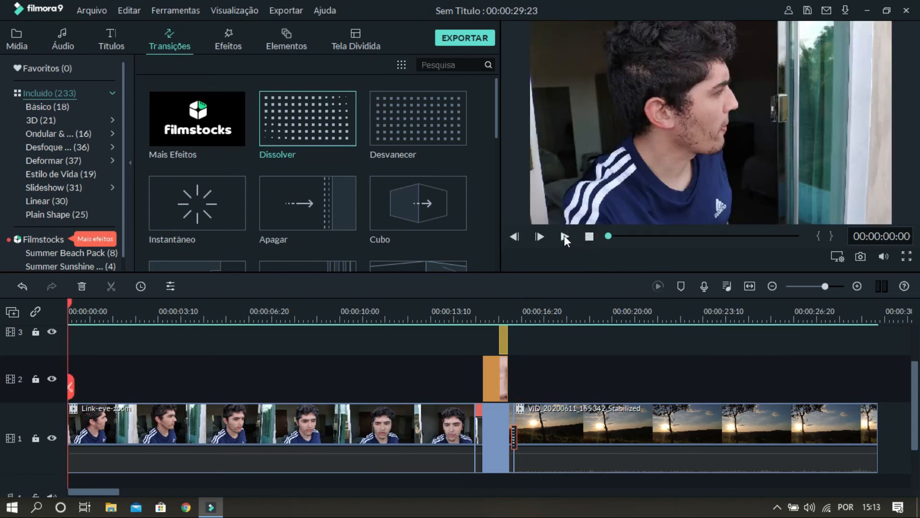
{"action": "left_click", "coordinate": [565, 236]}
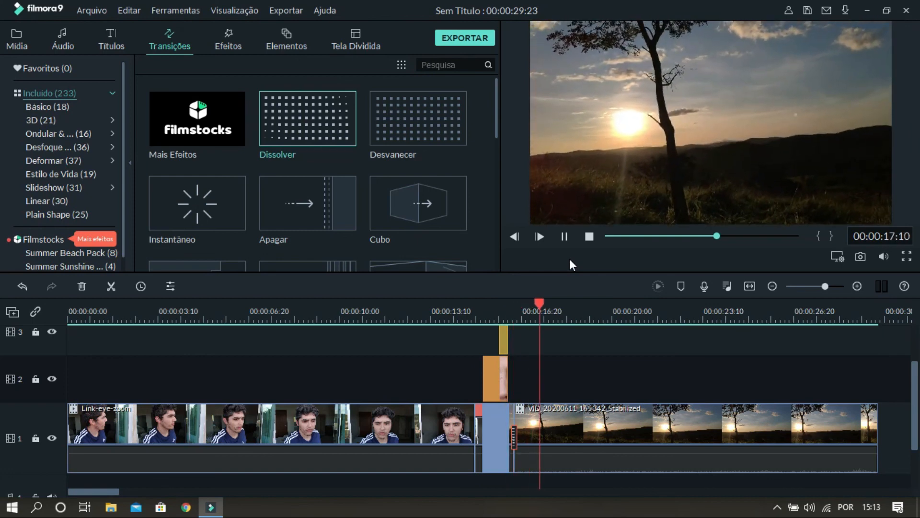
{"action": "left_click", "coordinate": [355, 312]}
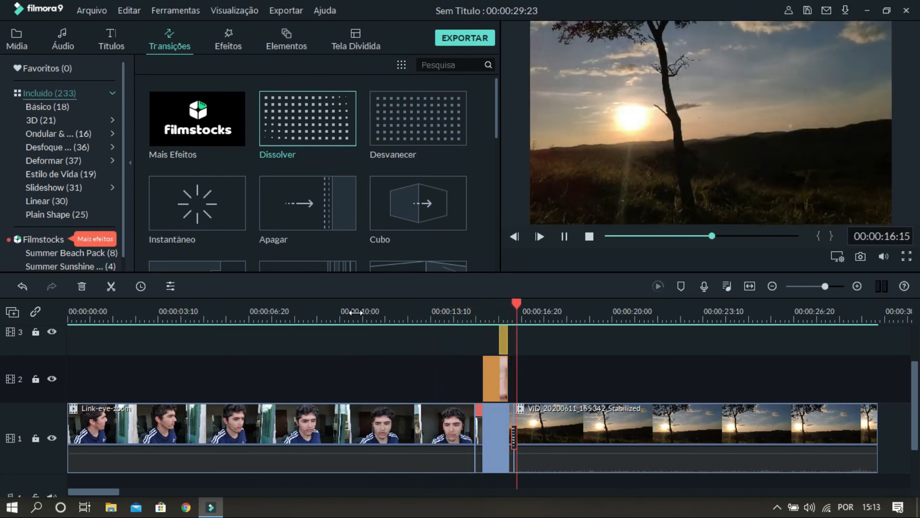
{"action": "left_click", "coordinate": [384, 313]}
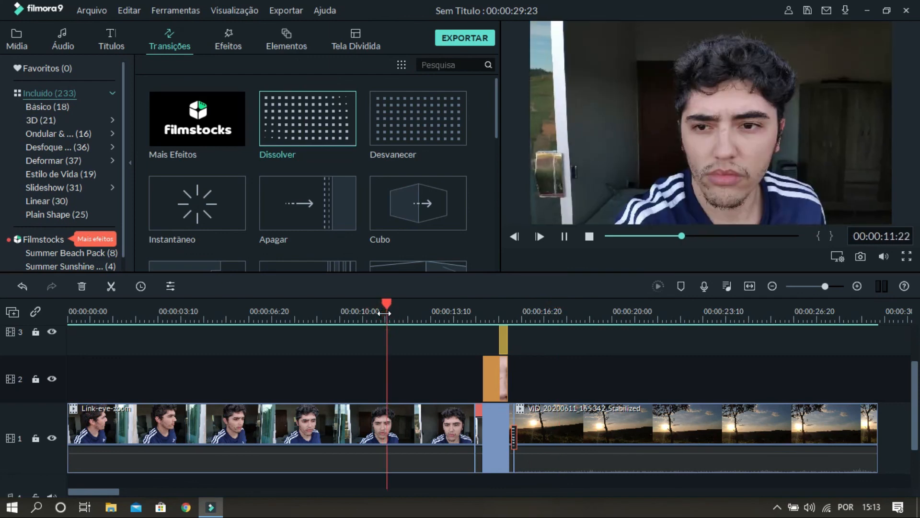